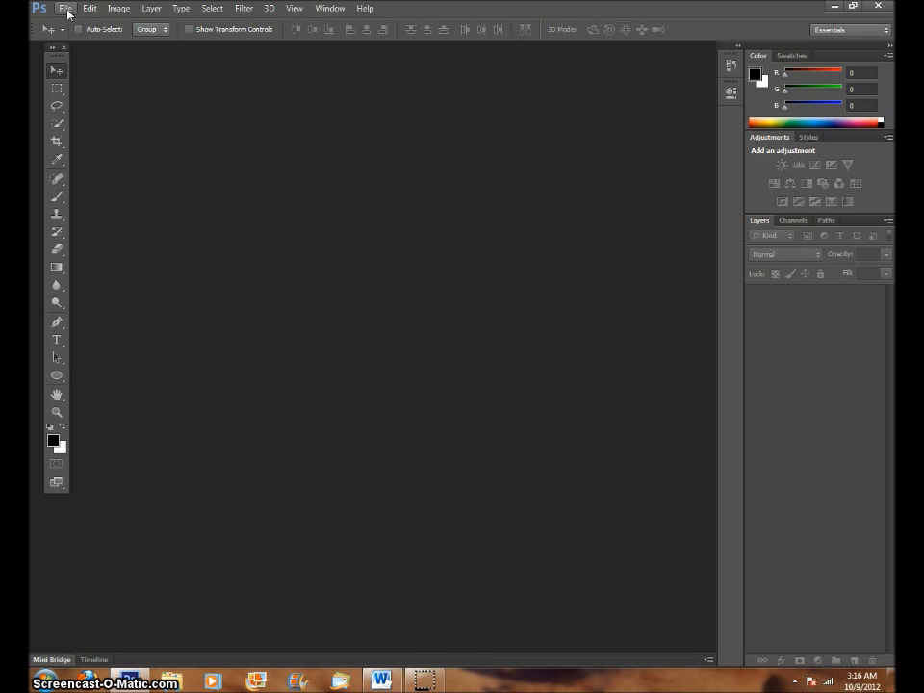
Open the TEMPLATE Photoshop file from Your Folder on the Desktop
left_click(66, 9)
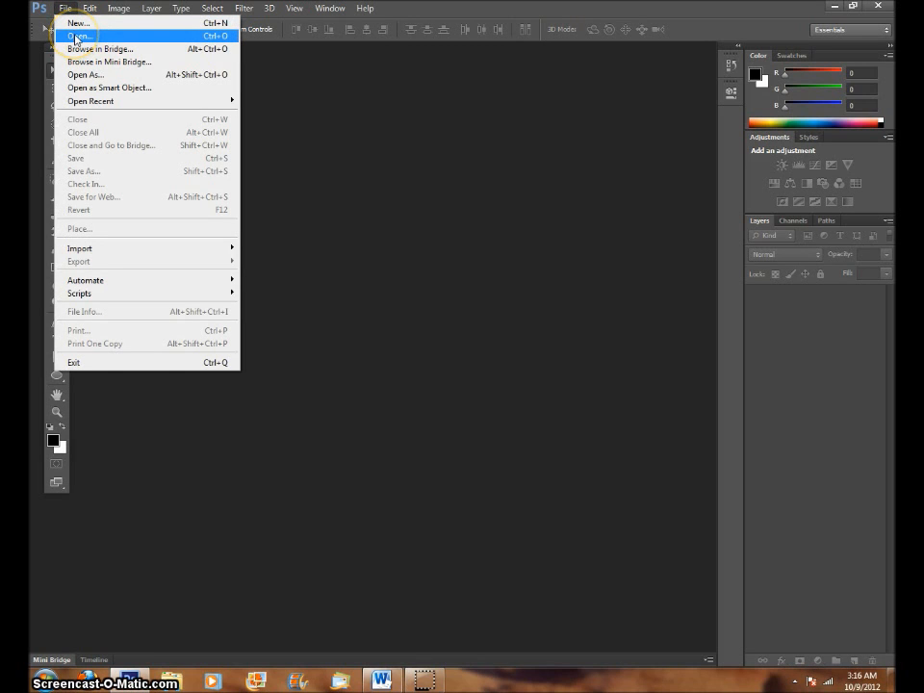
left_click(76, 40)
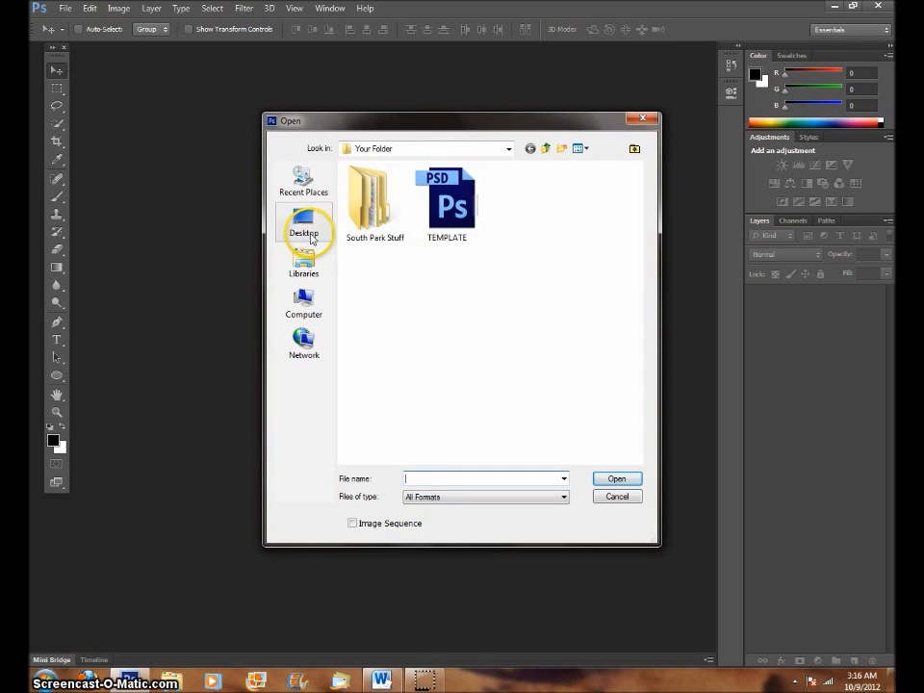
left_click(307, 231)
left_click(532, 291)
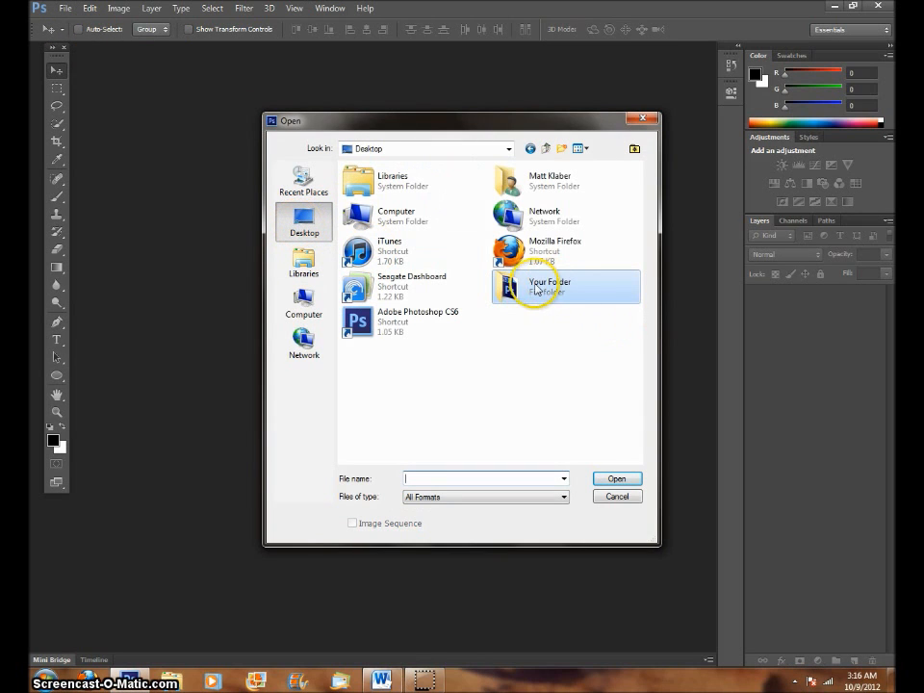
double_click(558, 290)
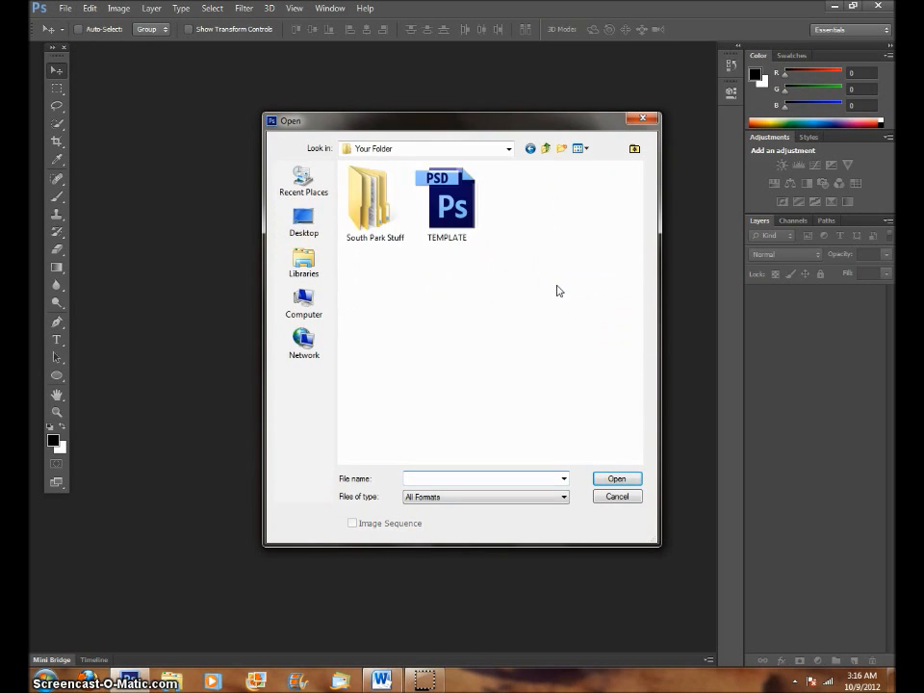
left_click(465, 223)
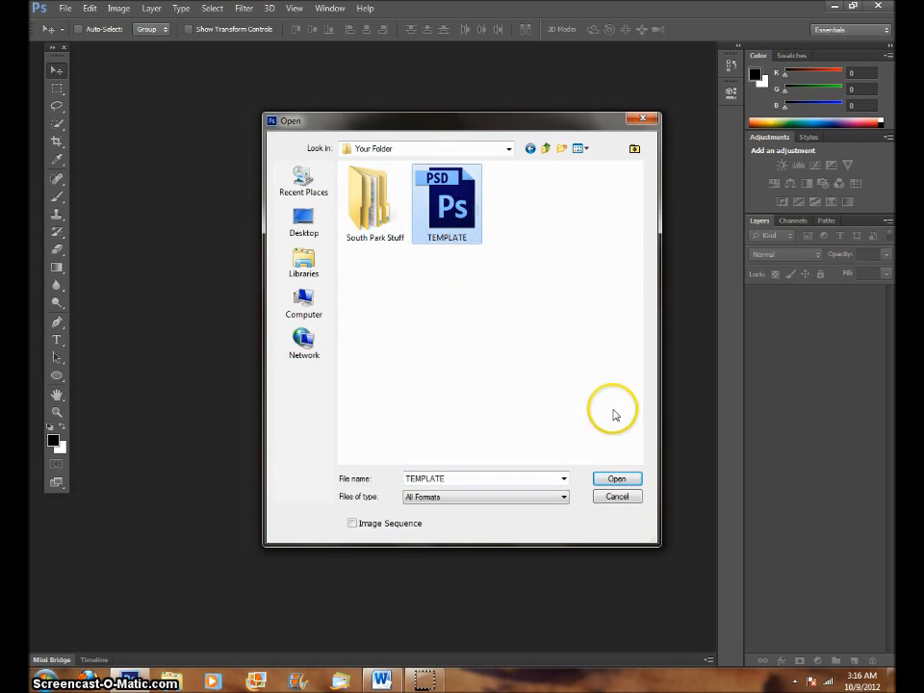
left_click(626, 480)
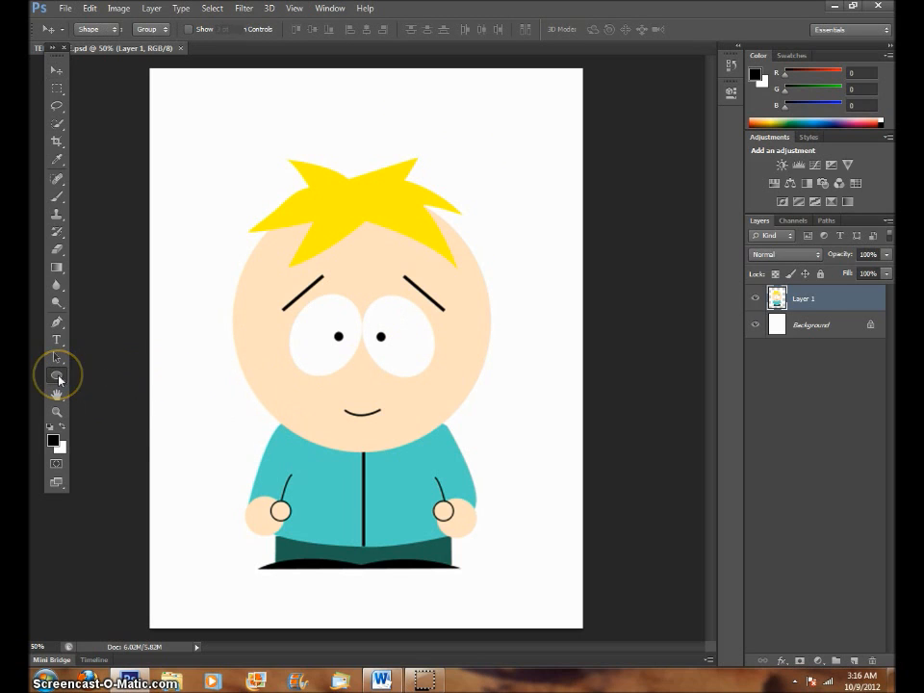
left_click(57, 376)
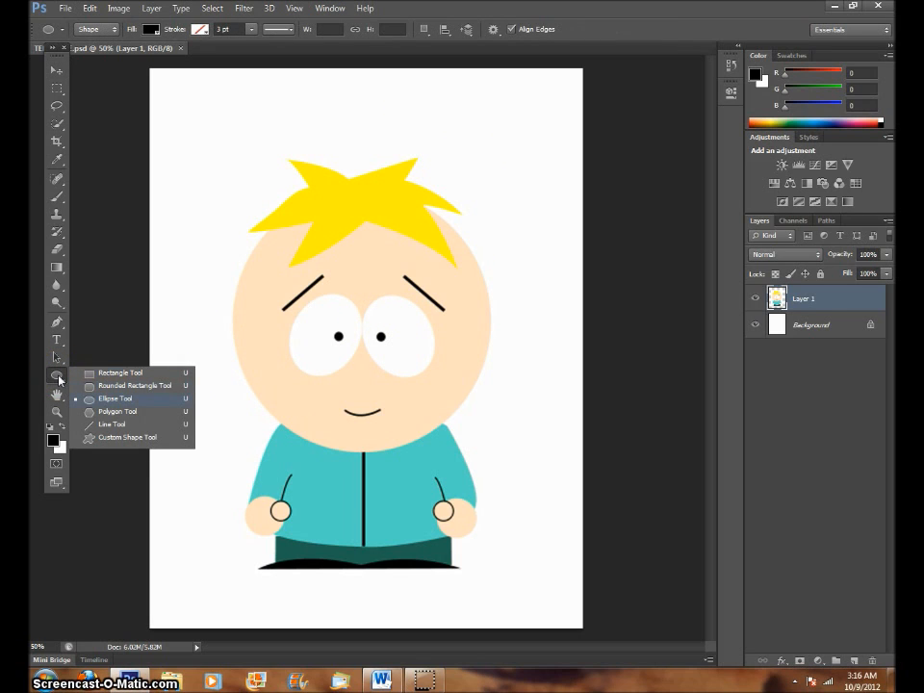
left_click(105, 395)
left_click(63, 380)
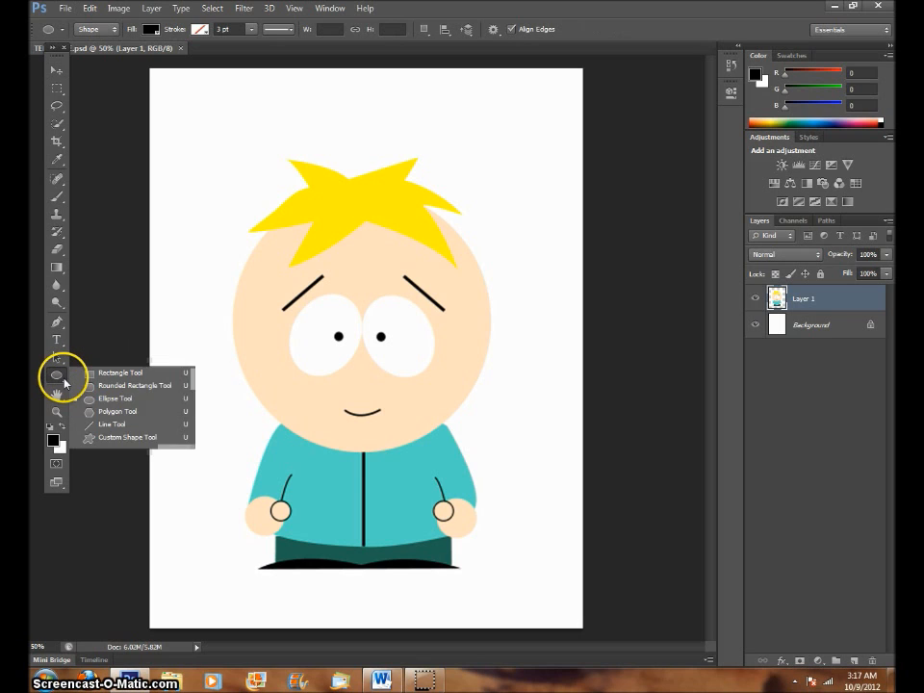
left_click(108, 386)
left_click(61, 380)
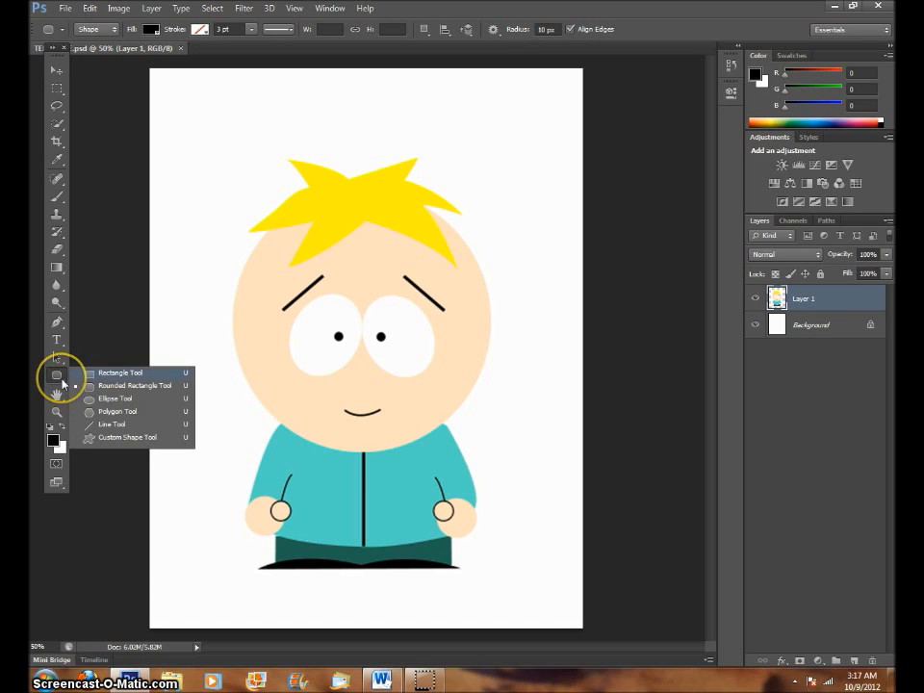
left_click(91, 374)
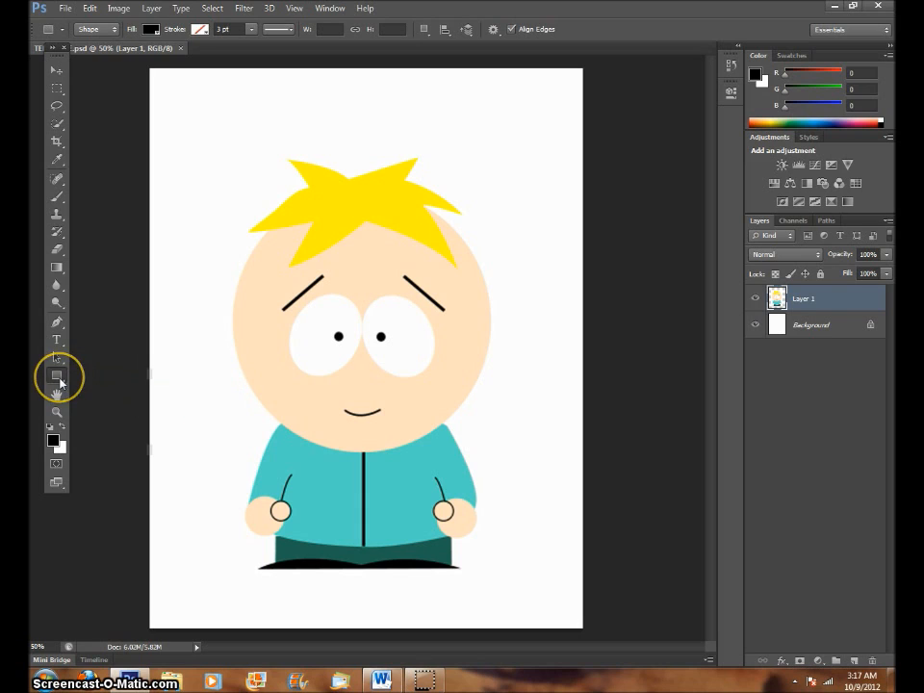
Activate the Ellipse tool and set its fill to the skin tone ffe1c4, sampled from the character's face
left_click(61, 383)
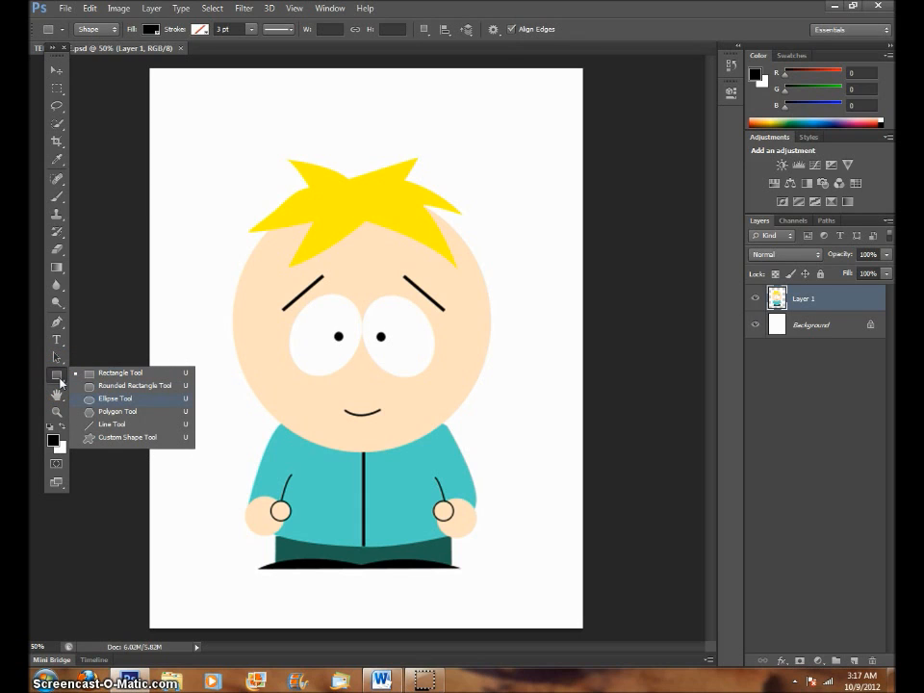
left_click(103, 399)
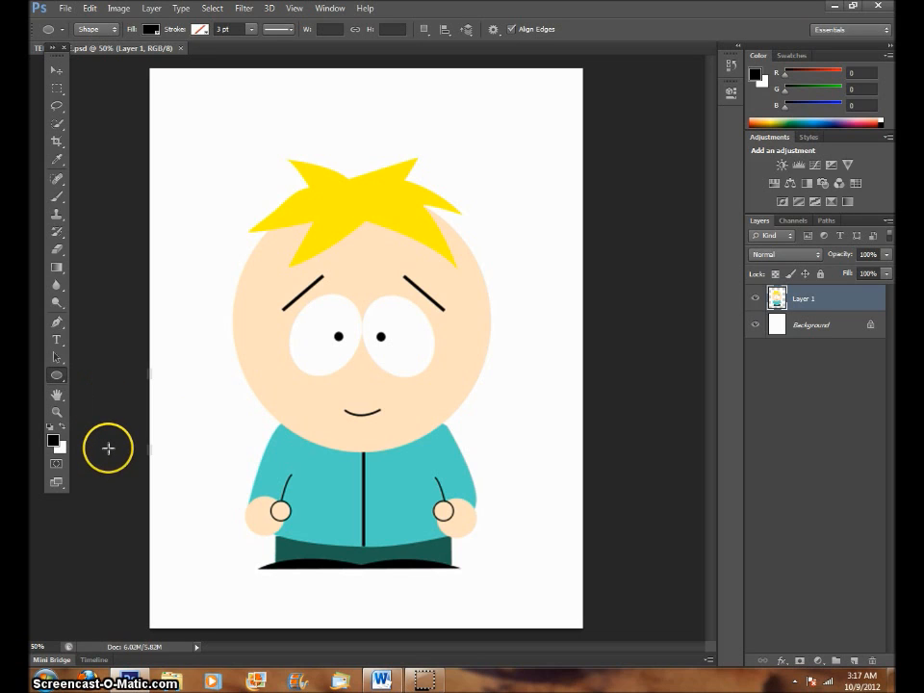
left_click(152, 31)
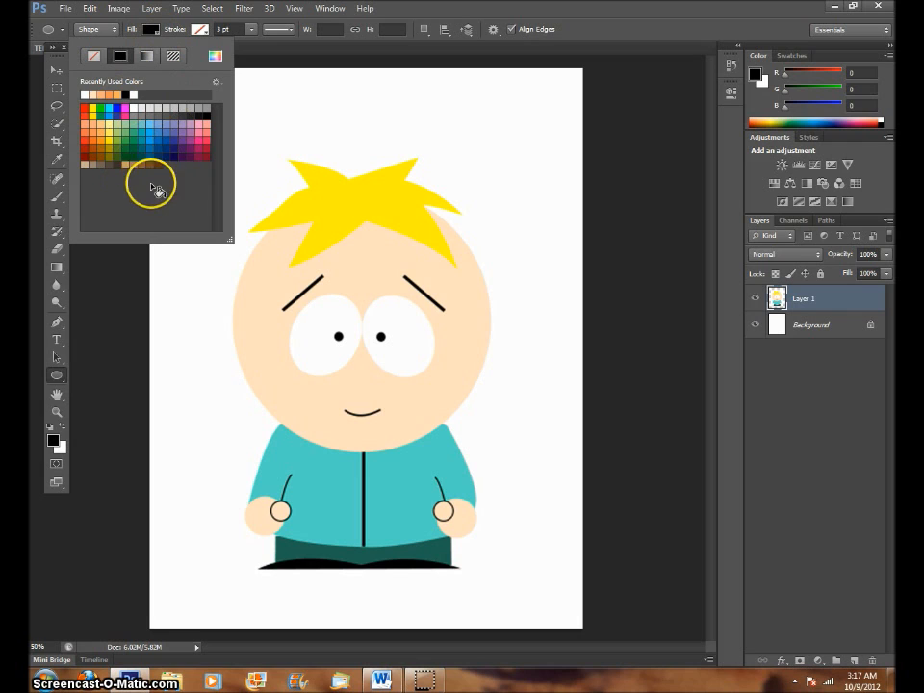
left_click(101, 133)
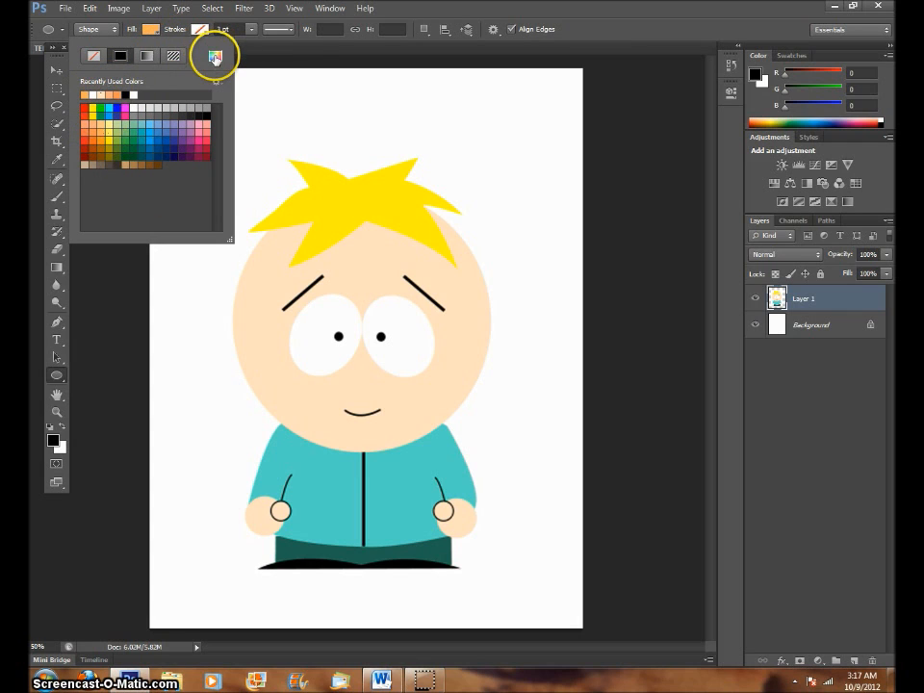
left_click(217, 61)
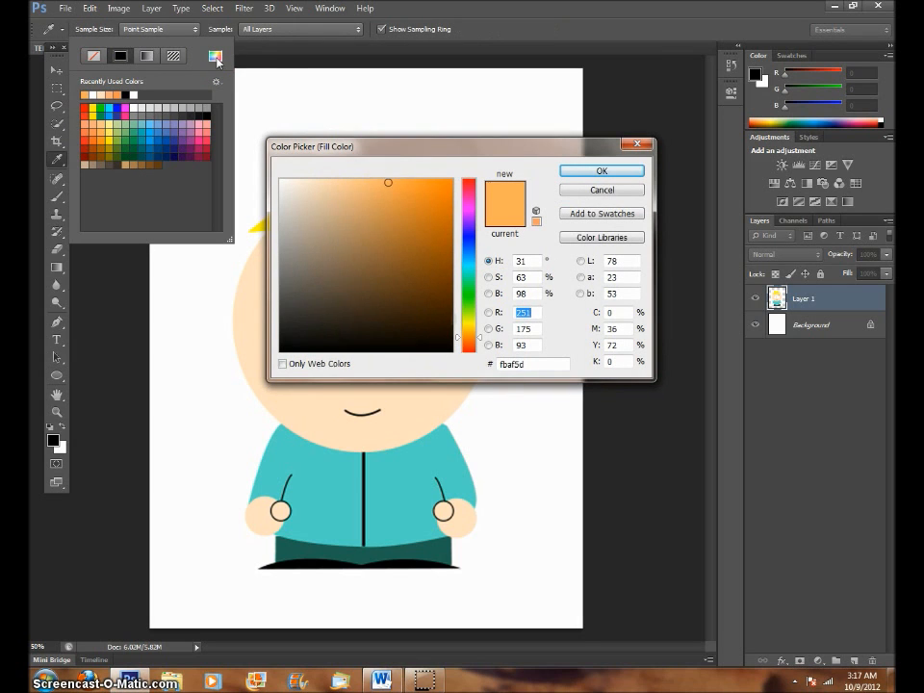
left_click_drag(386, 157, 518, 148)
mouse_move(472, 209)
left_mouse_down()
mouse_move(448, 186)
mouse_move(456, 212)
mouse_move(450, 196)
mouse_move(469, 190)
left_mouse_up()
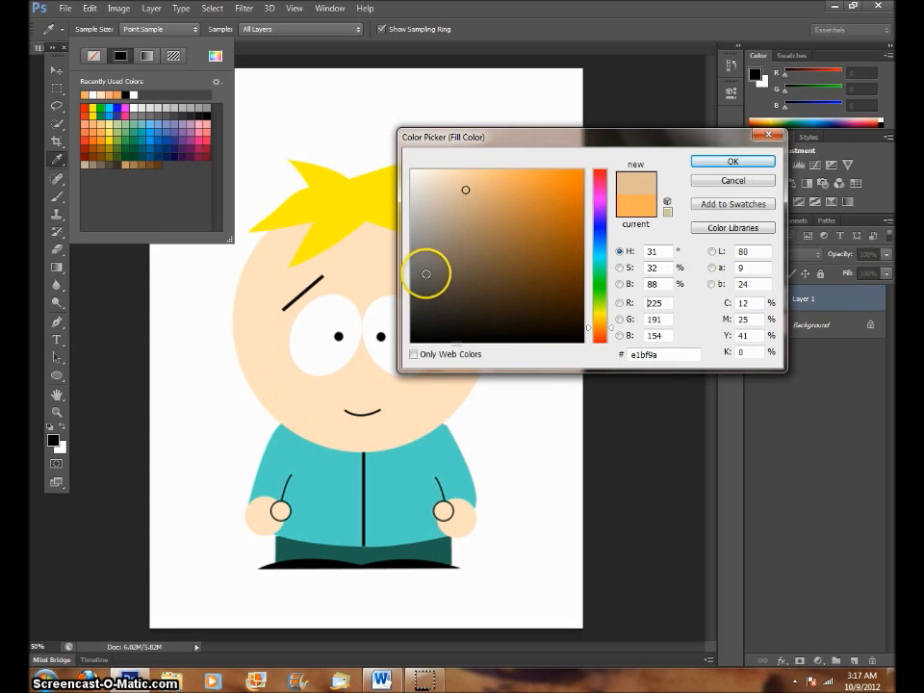
left_click(363, 269)
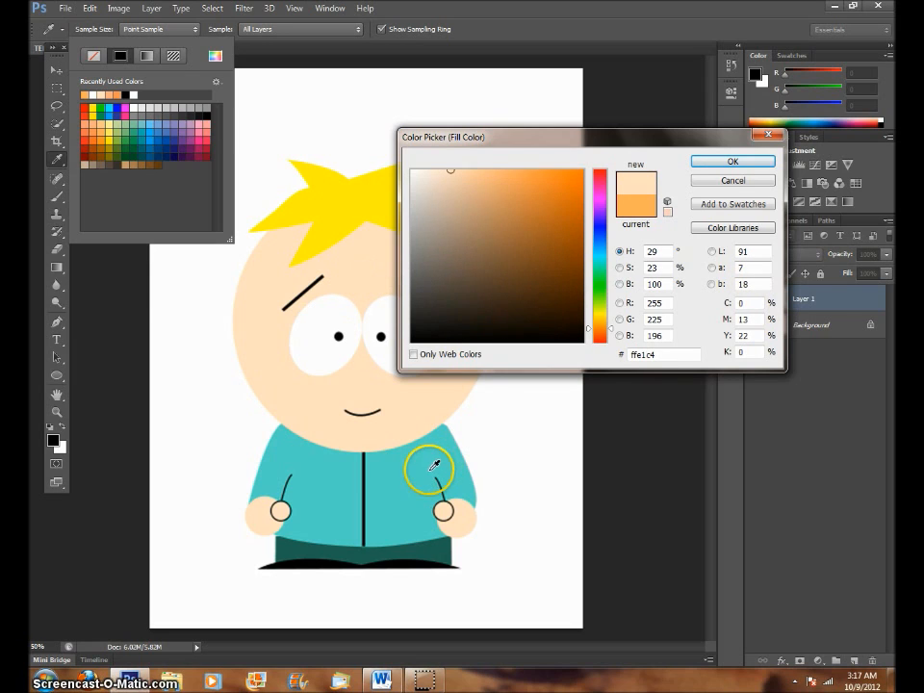
left_click(423, 467)
left_click(350, 552)
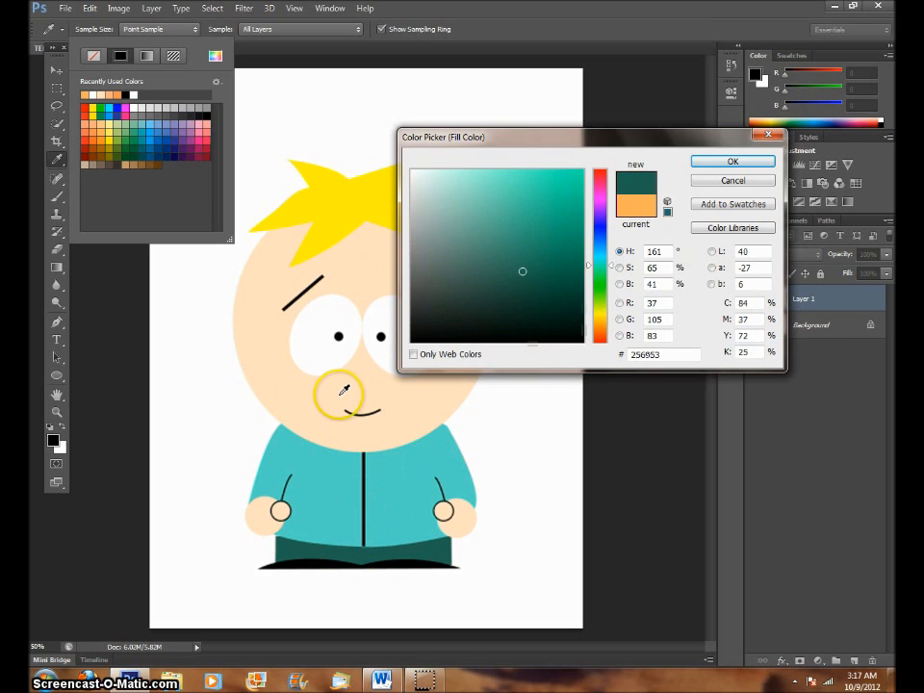
left_click(351, 390)
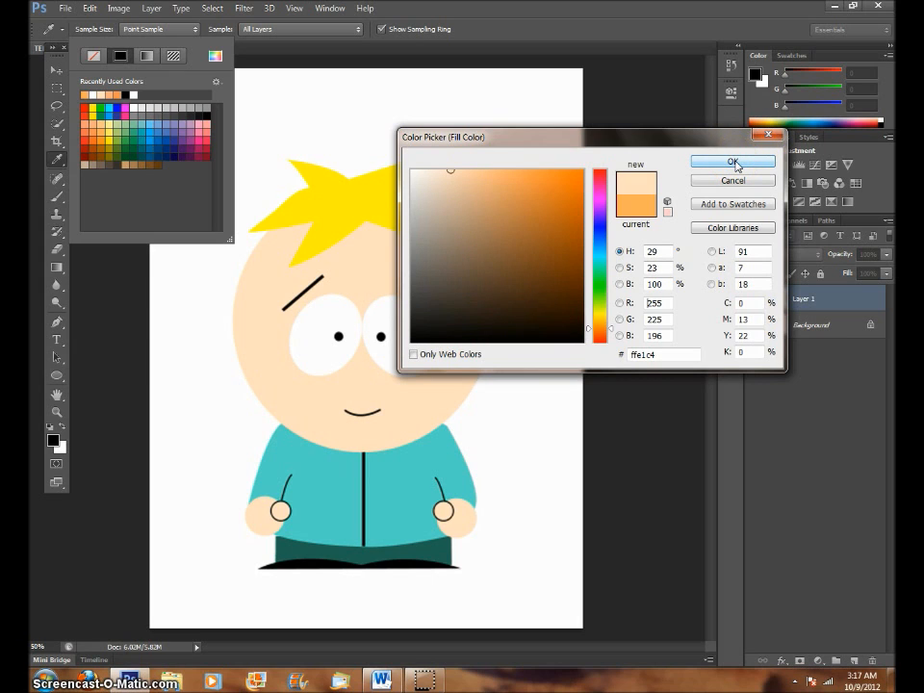
left_click(733, 162)
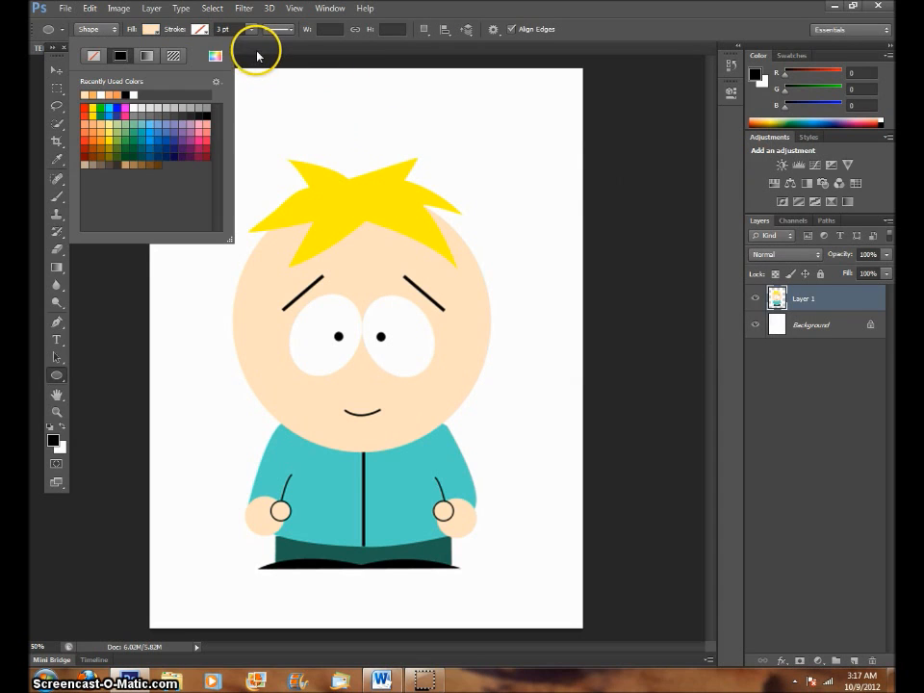
left_click(256, 45)
Draw an ellipse over the character's head and free-transform it to about 761 × 764 px so it matches the head outline
left_click_drag(243, 201, 491, 450)
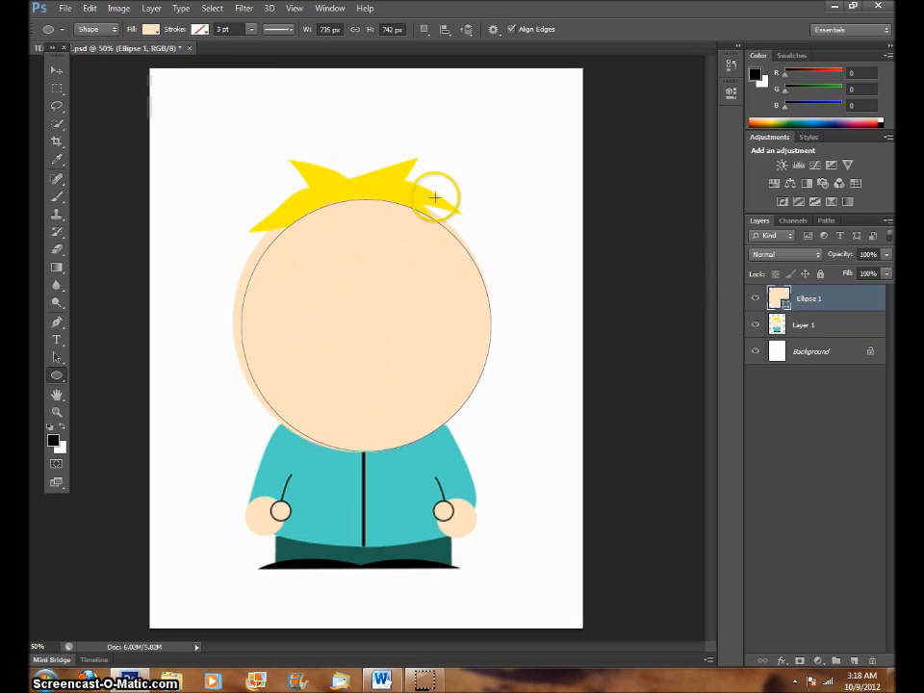
left_click(89, 9)
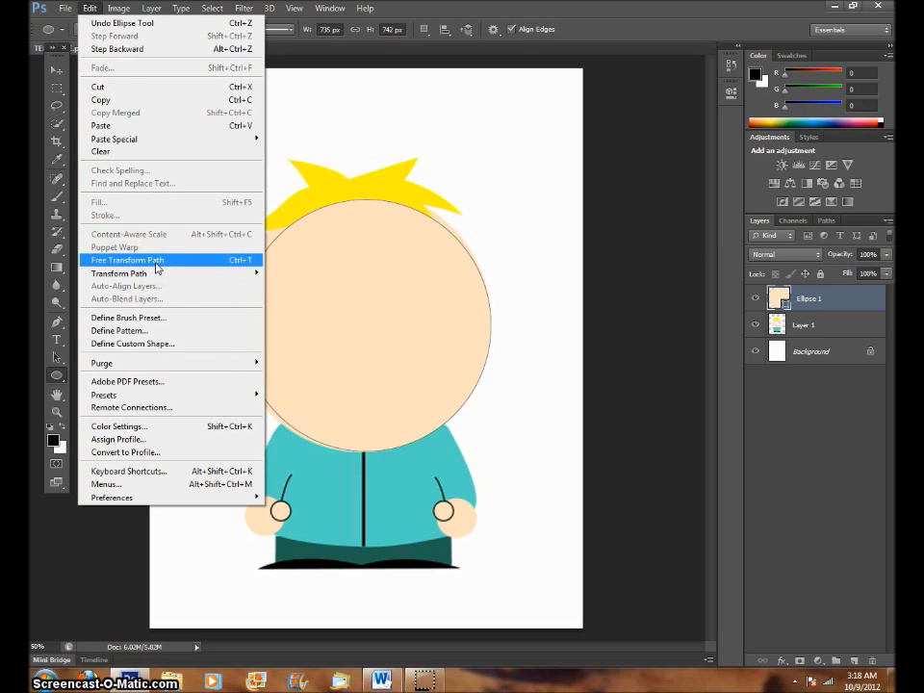
left_click(154, 261)
left_click_drag(365, 200, 363, 191)
left_click_drag(242, 323, 240, 323)
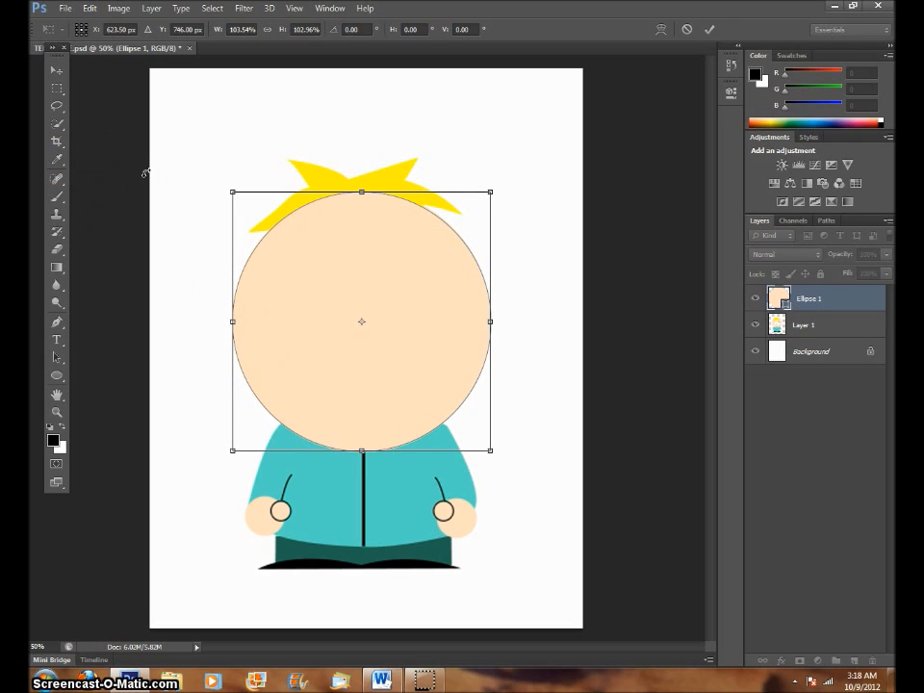
key("Return")
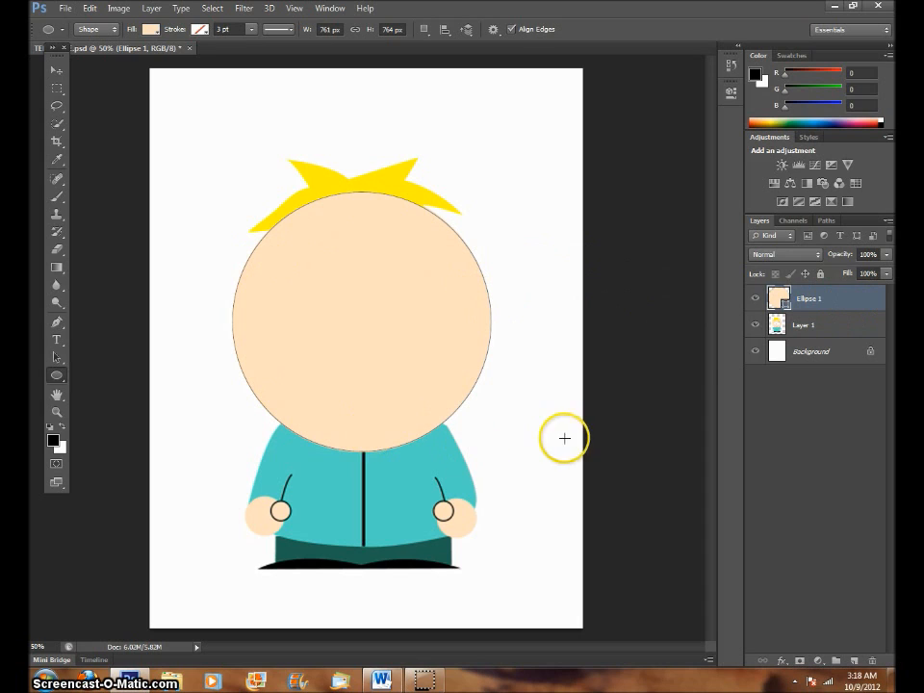
Rasterize the Ellipse 1 head layer and hide it
right_click(844, 301)
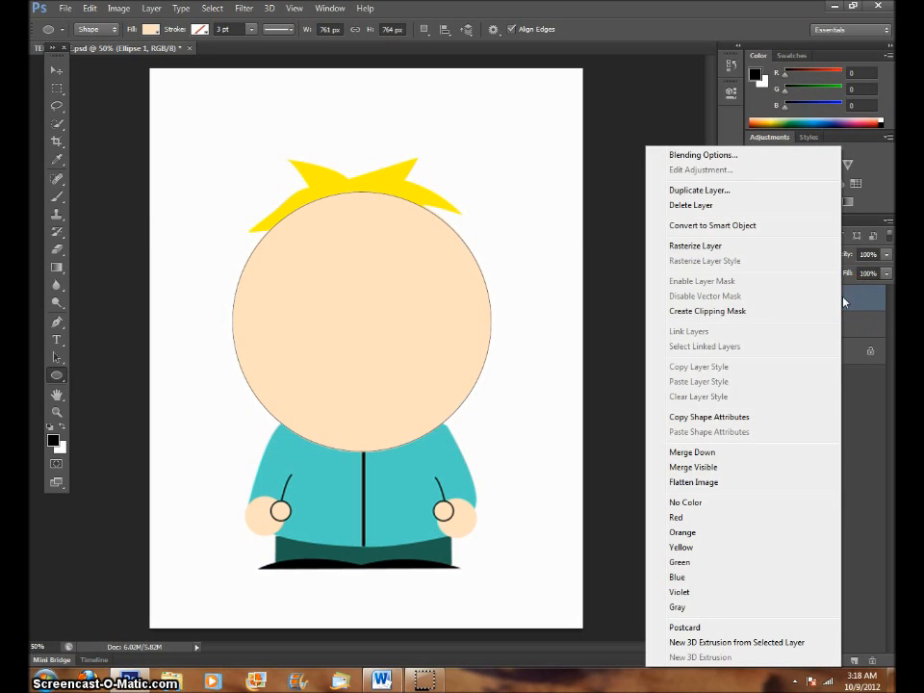
left_click(724, 249)
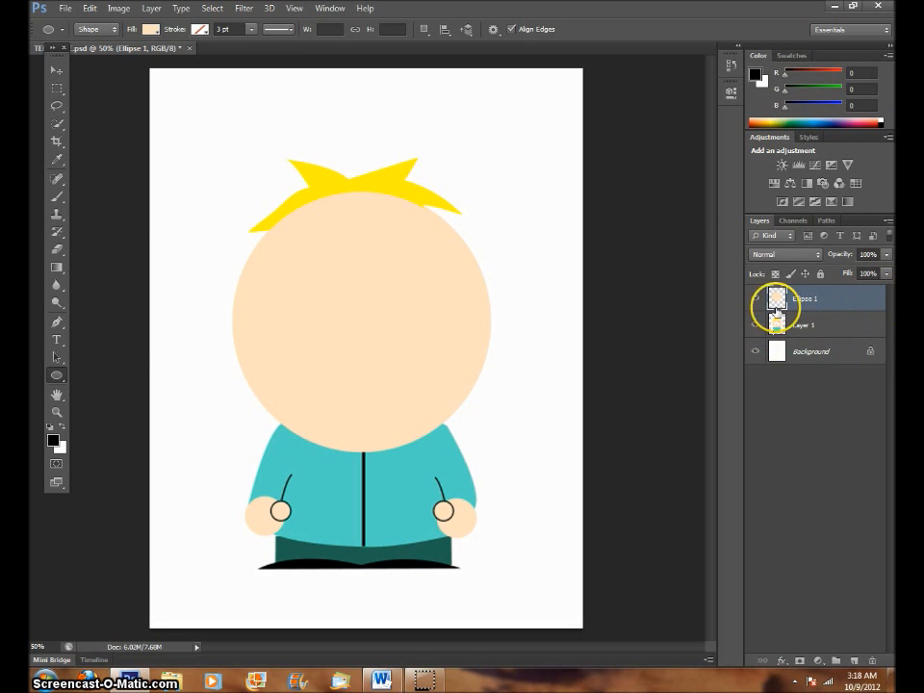
left_click(754, 302)
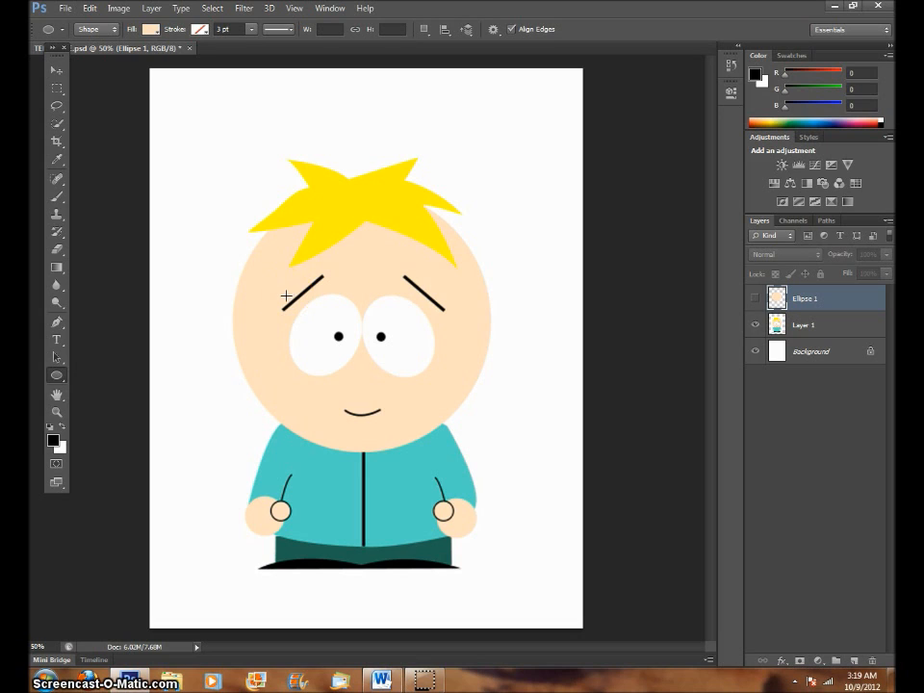
Set the shape fill to white and draw an ellipse of about 207 × 240 px over the left-hand eye
left_click(150, 31)
left_click(133, 95)
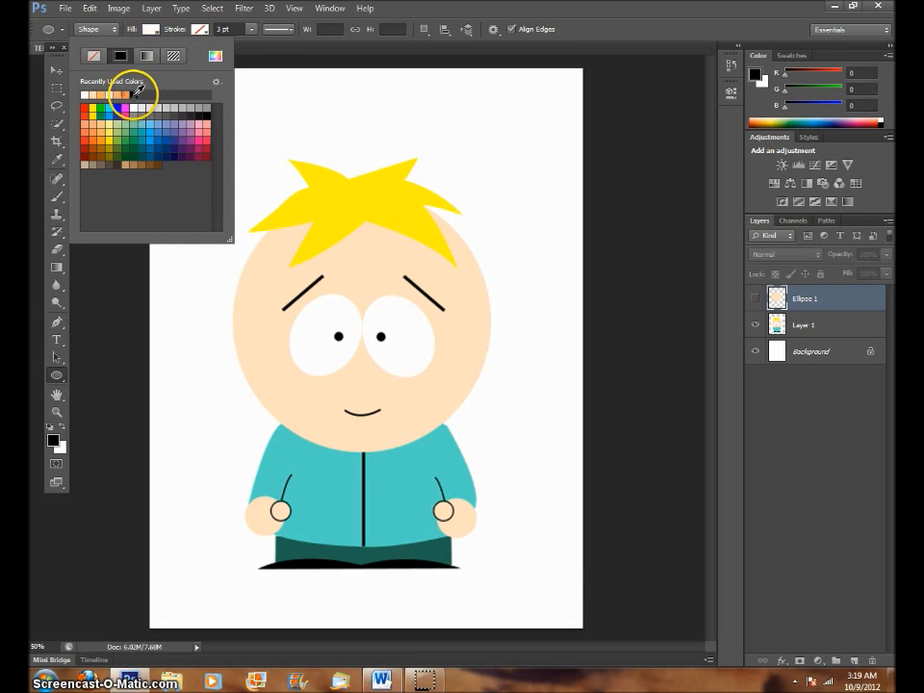
left_click(313, 55)
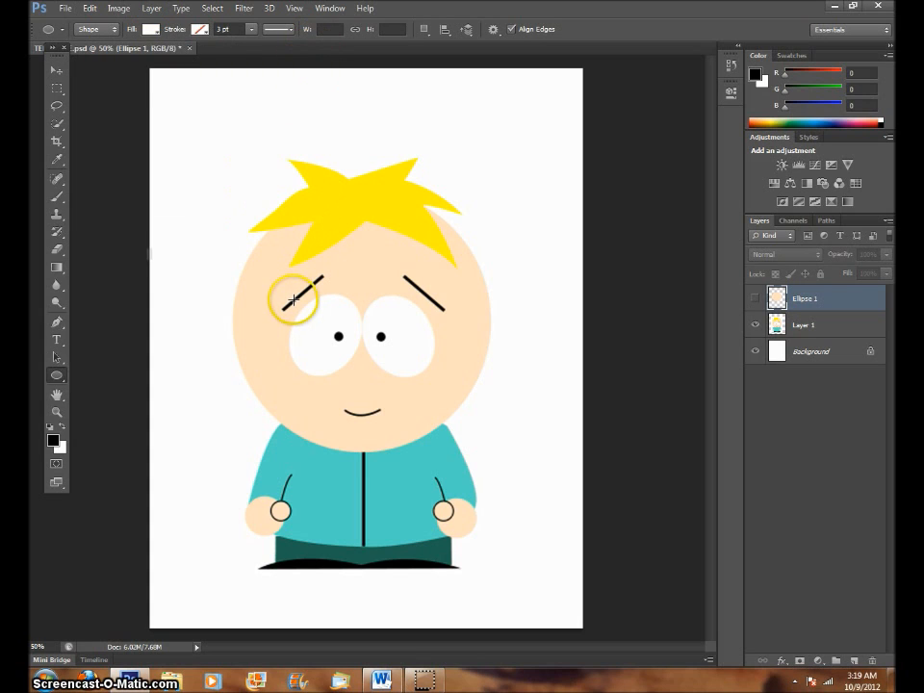
left_click_drag(294, 295, 363, 375)
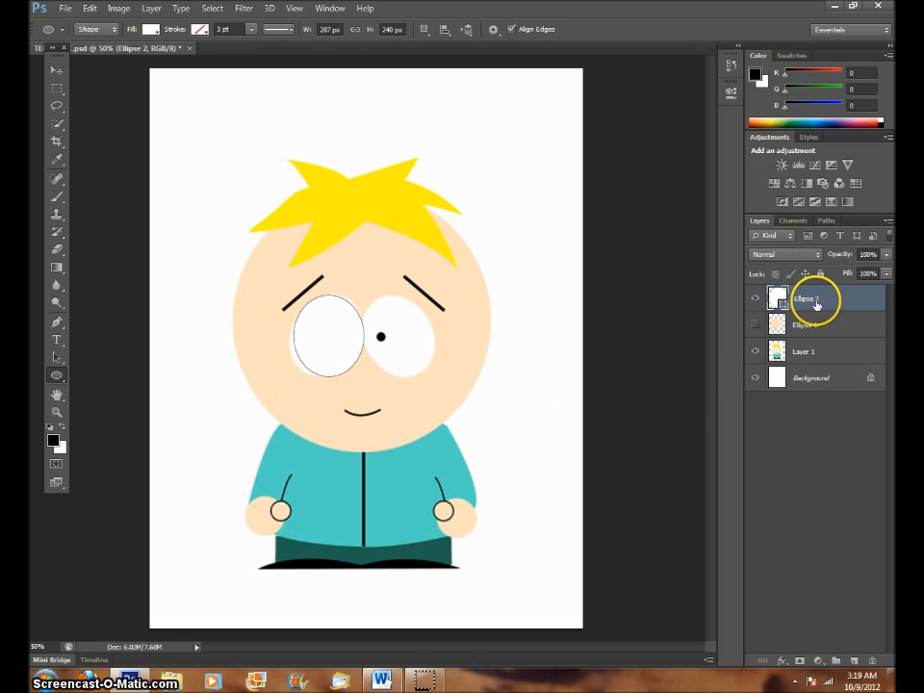
Free-transform the white eye ellipse to 97.56% width, 108.29% height and 23.47° rotation so it matches the left-hand eye, and apply it
left_click(94, 12)
left_click(148, 259)
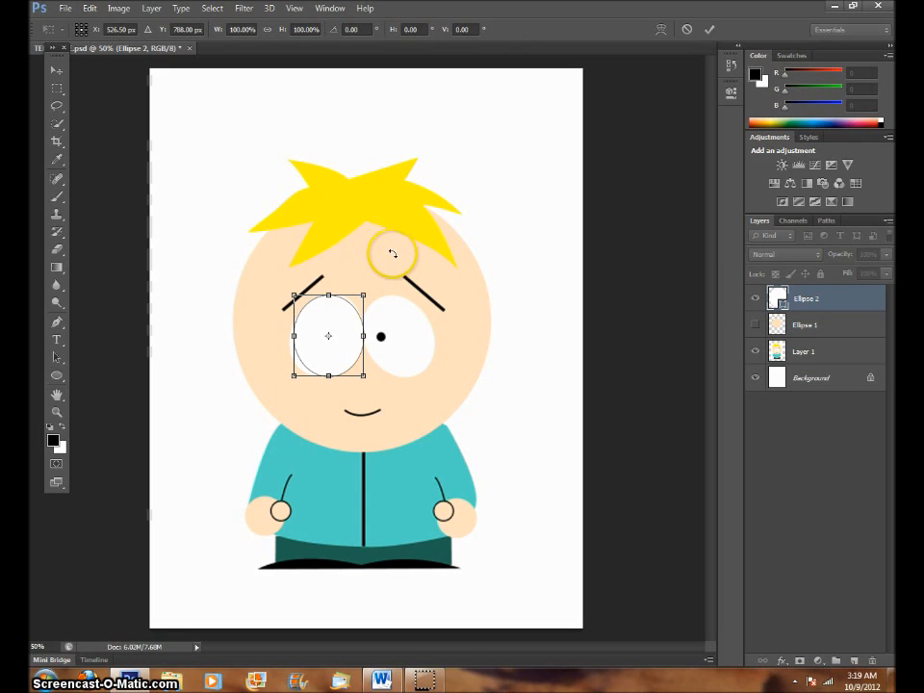
left_click_drag(388, 253, 395, 252)
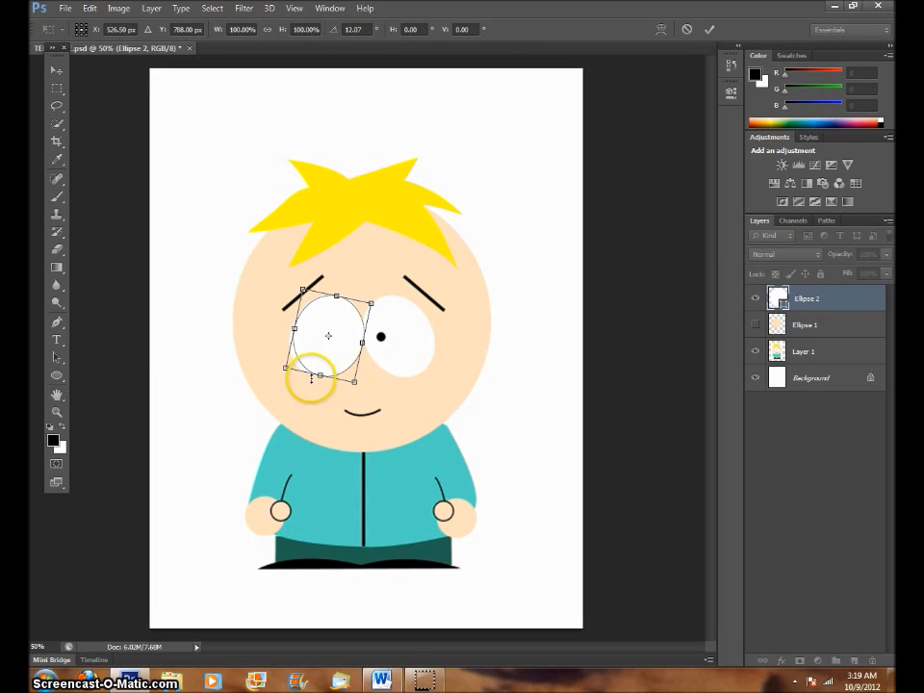
left_click_drag(321, 372, 320, 379)
left_click_drag(362, 342, 360, 345)
left_click_drag(359, 266, 339, 291)
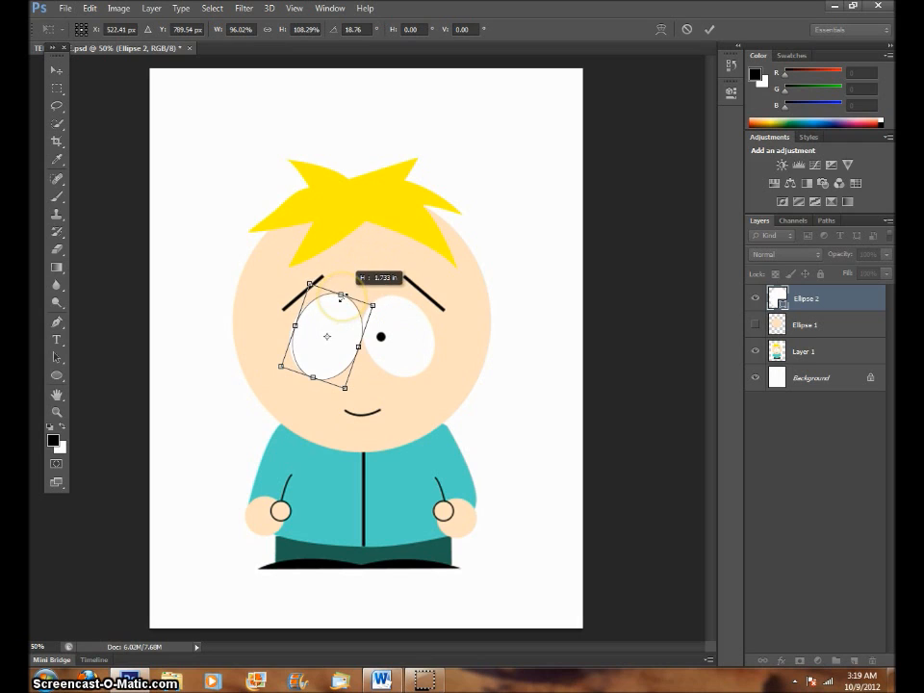
left_click_drag(271, 373, 287, 366)
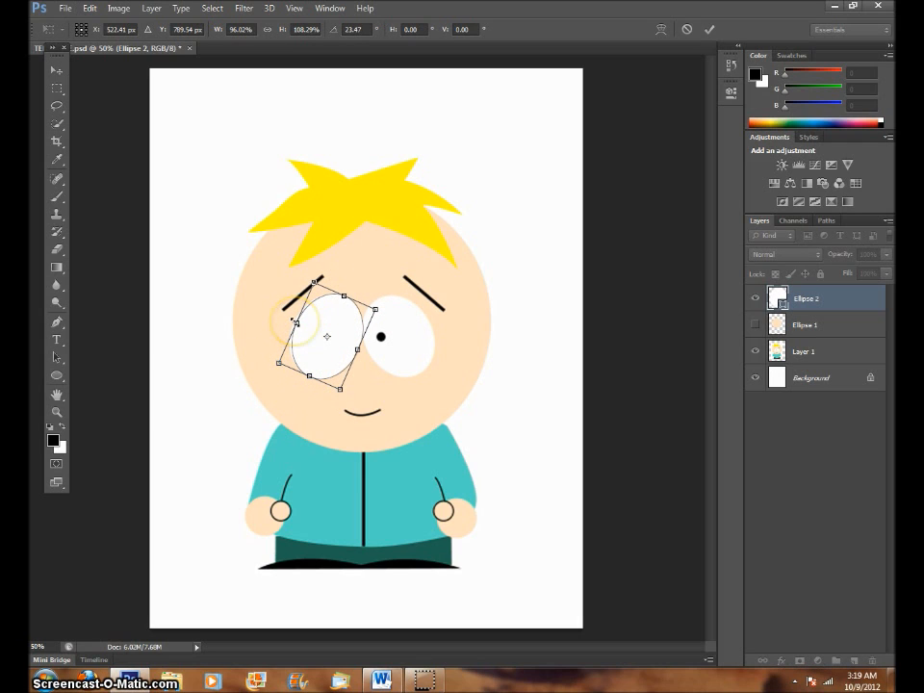
left_click_drag(293, 320, 294, 322)
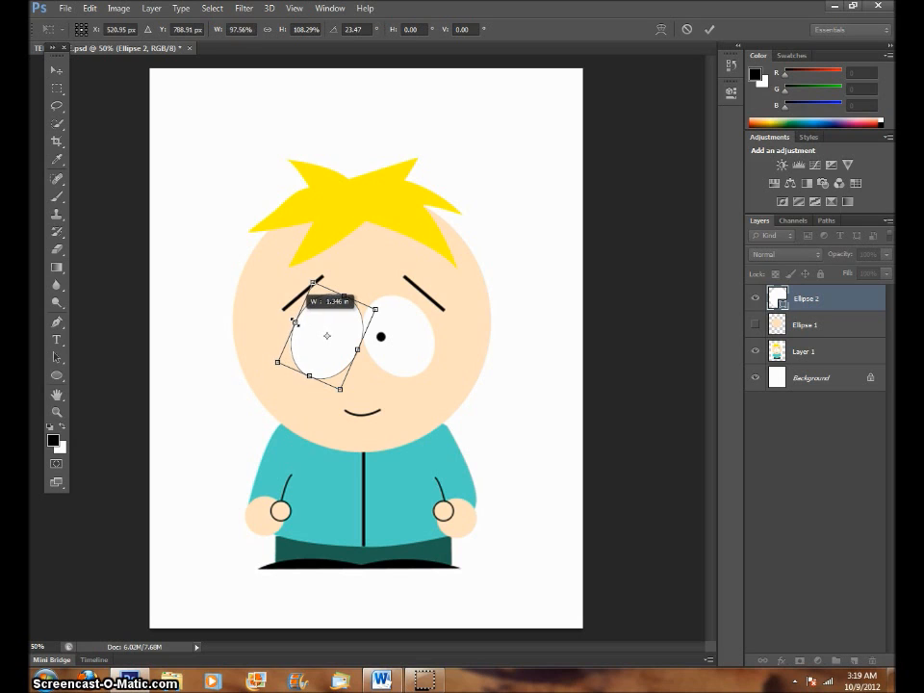
left_click(57, 71)
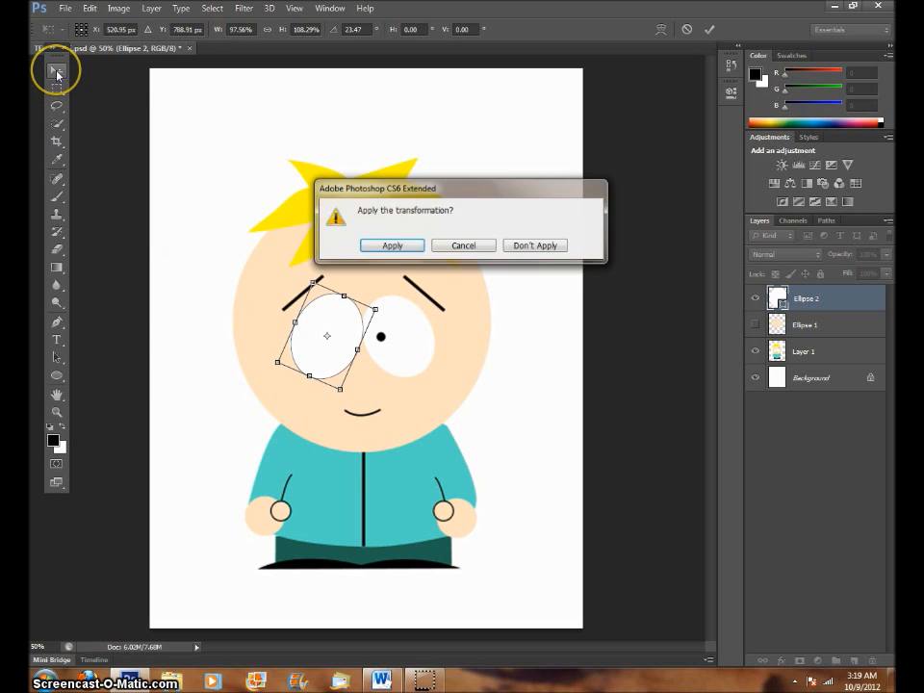
left_click(403, 249)
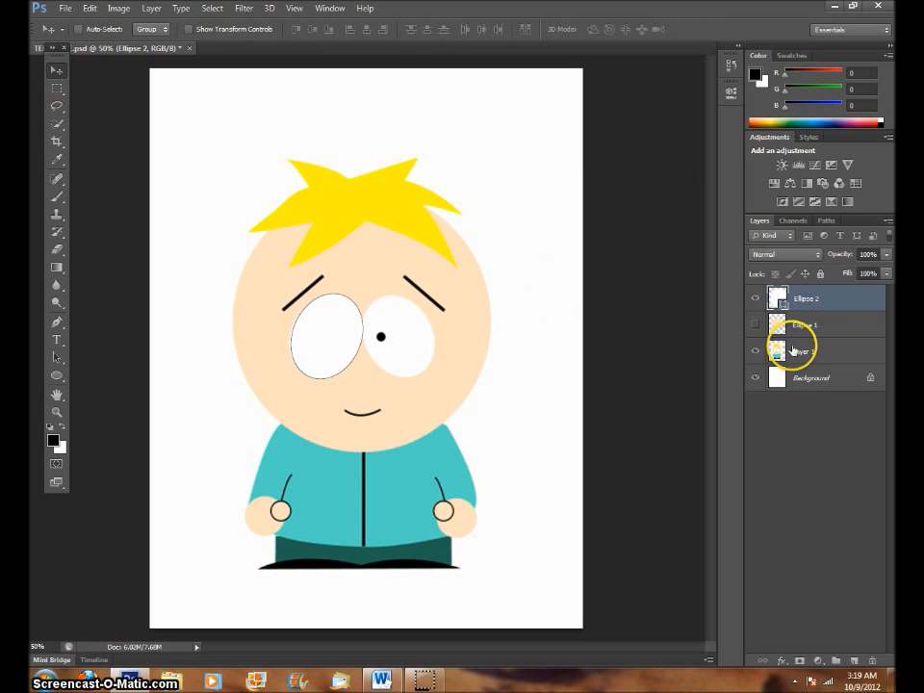
Lower the Ellipse 2 layer's fill to 40% and activate the Ellipse tool
left_click(886, 275)
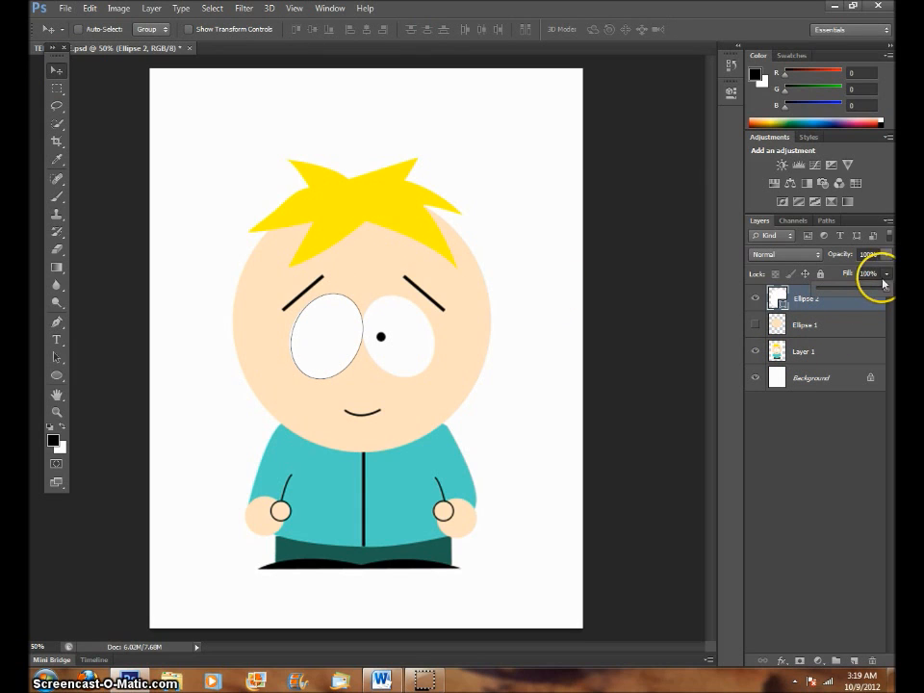
left_click(887, 276)
left_click(888, 278)
left_click_drag(886, 294, 847, 293)
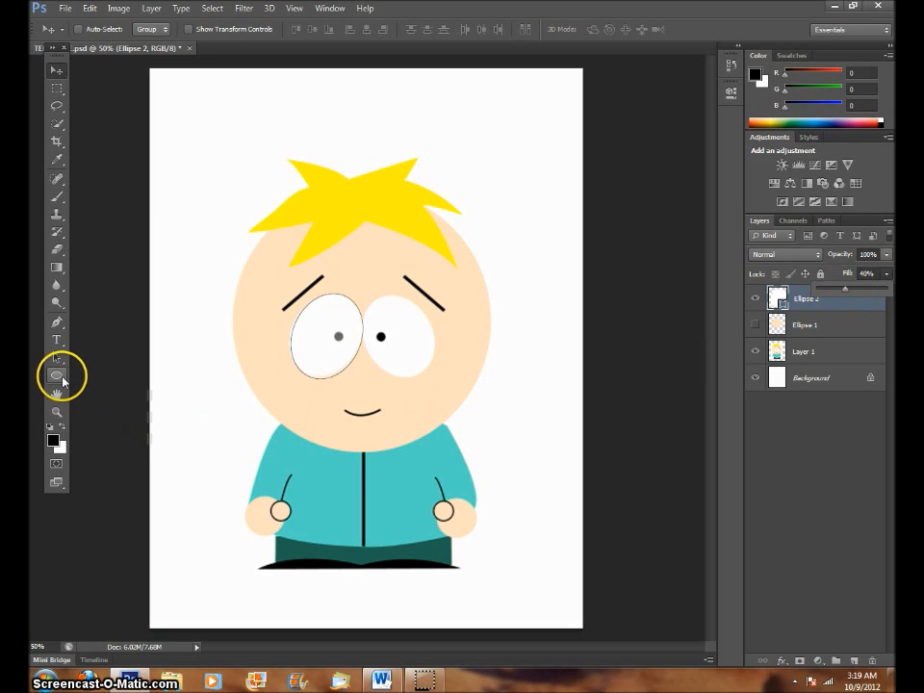
left_click(60, 378)
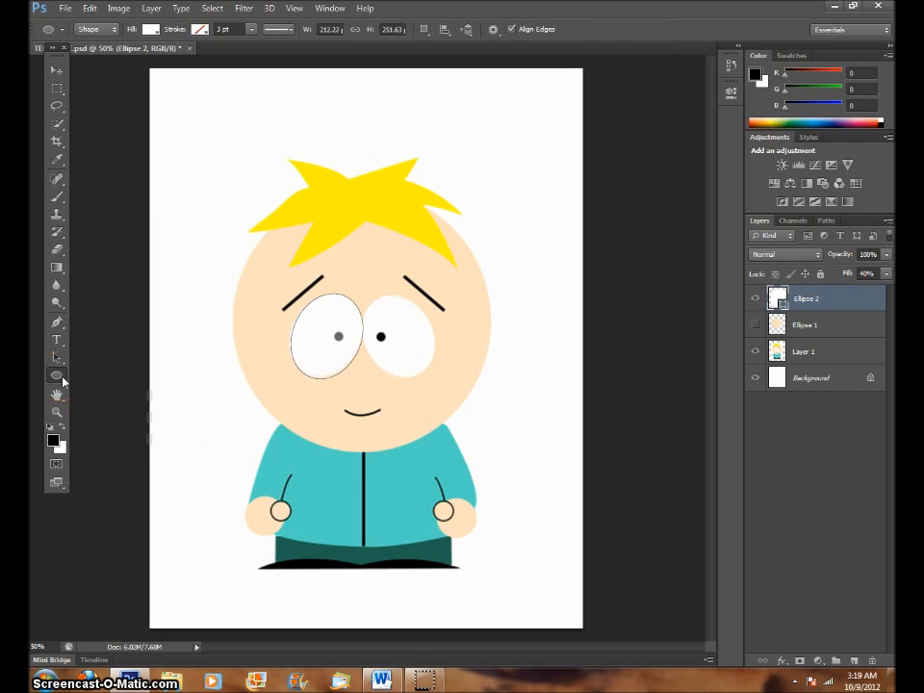
left_click(151, 30)
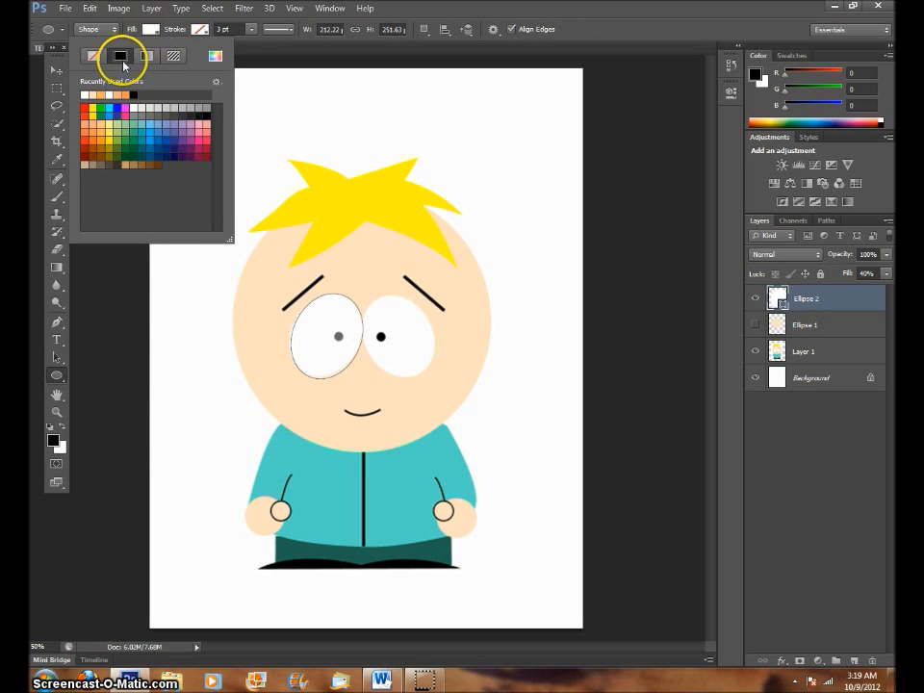
left_click(100, 95)
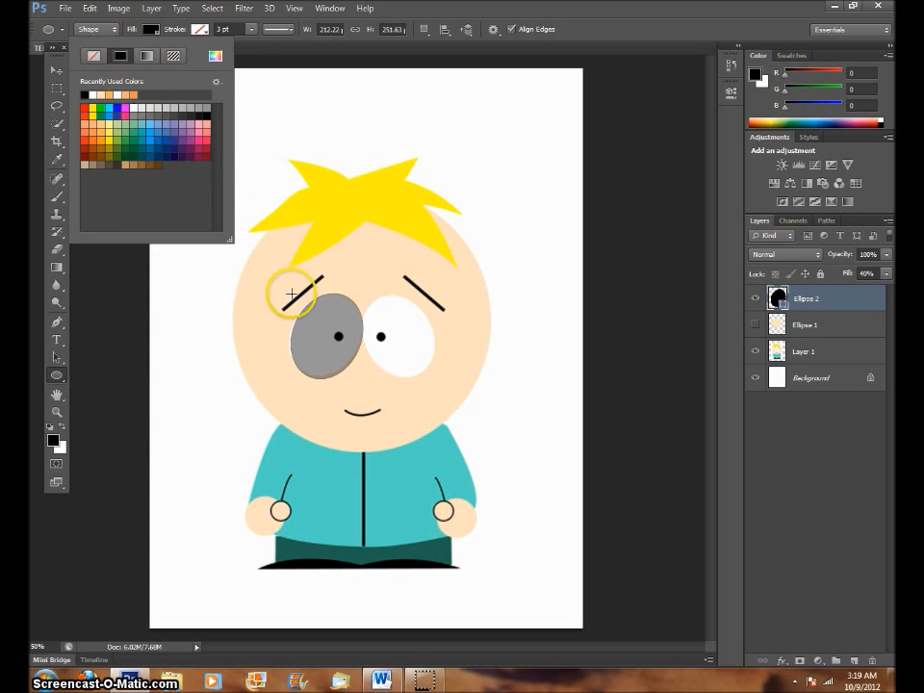
left_click(94, 94)
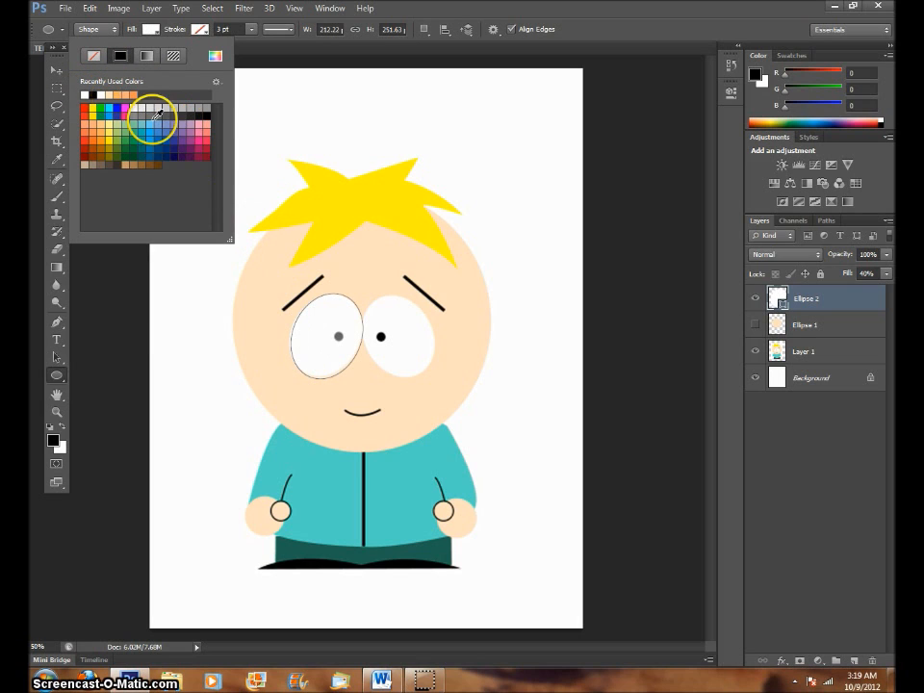
left_click(320, 217)
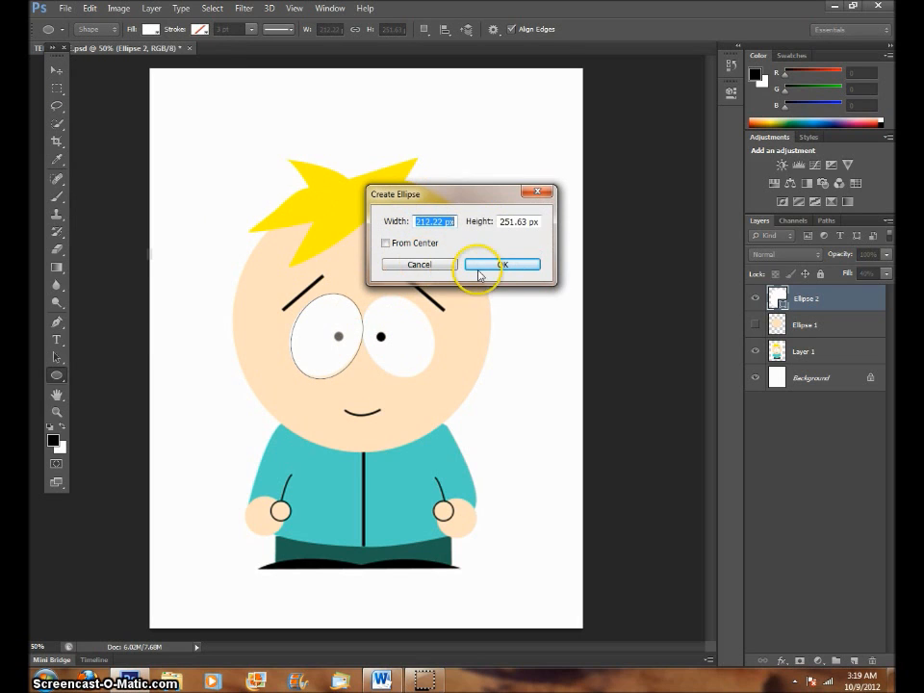
left_click(444, 267)
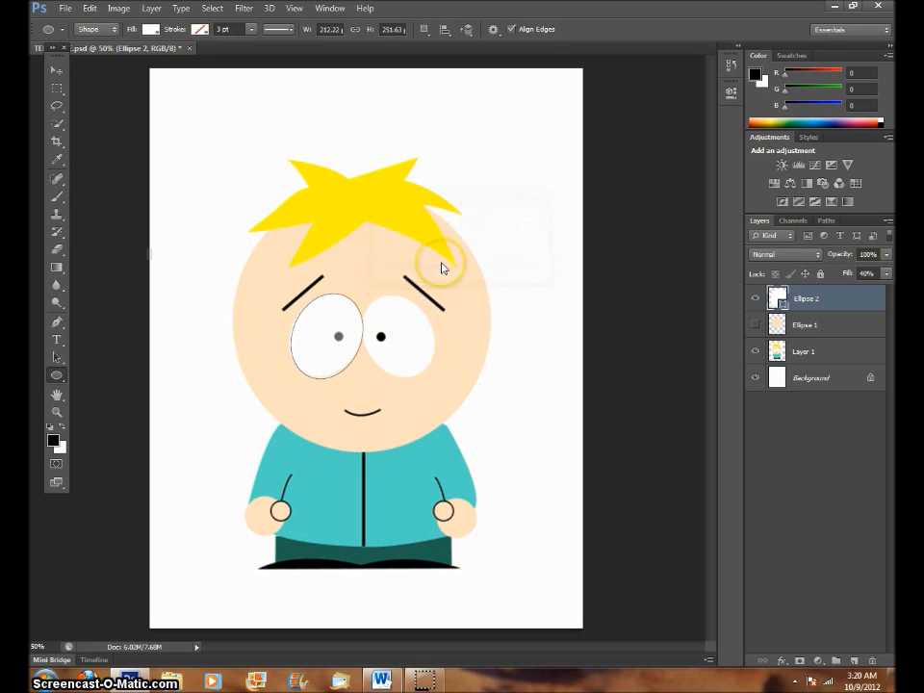
Draw an ellipse of about 33 × 34 px over the left-hand eye's pupil and set its fill to black
left_click_drag(333, 332, 336, 334)
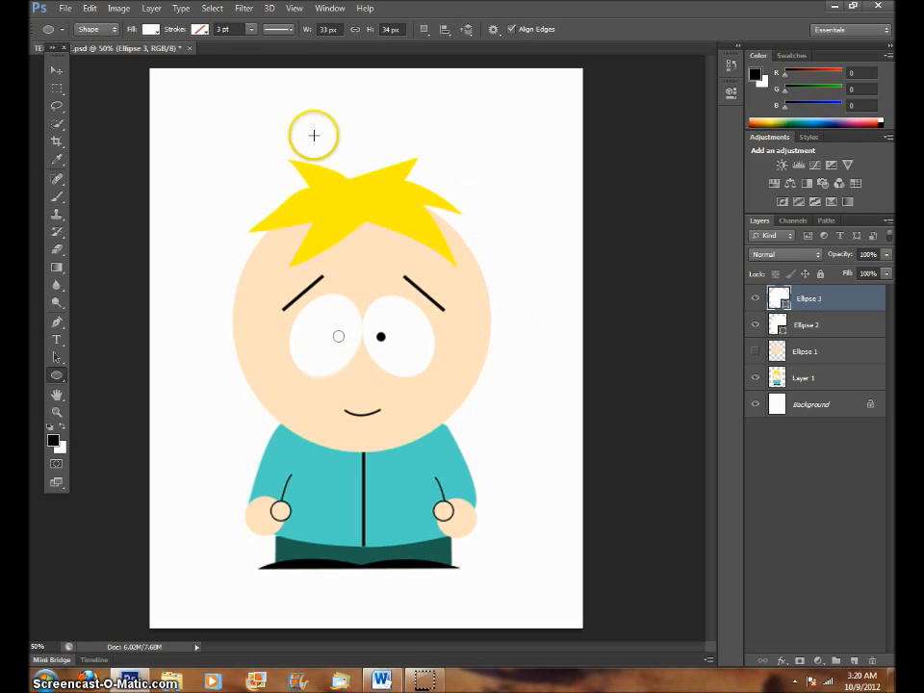
left_click(152, 31)
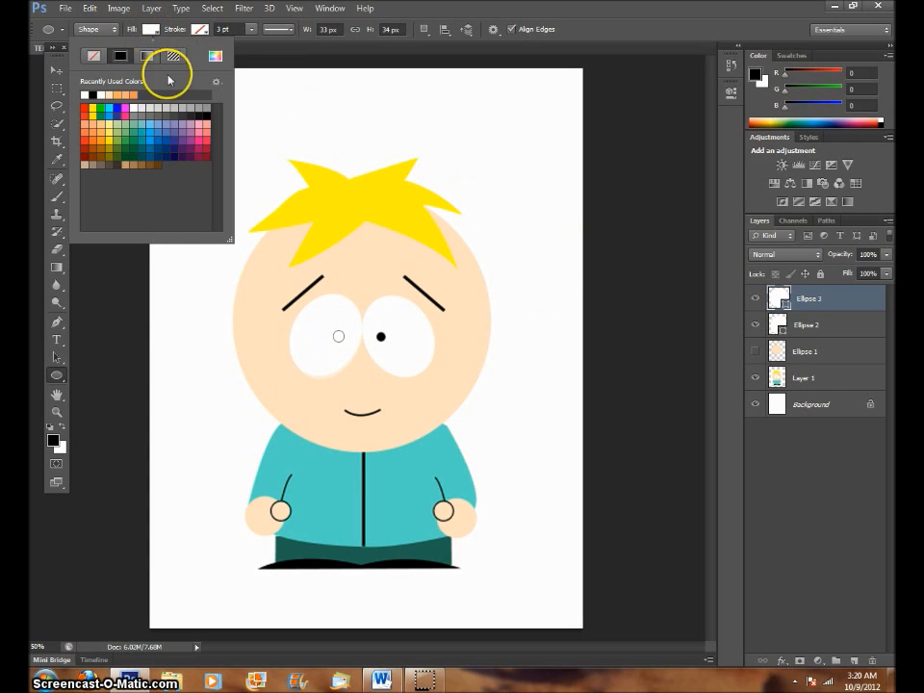
left_click(85, 95)
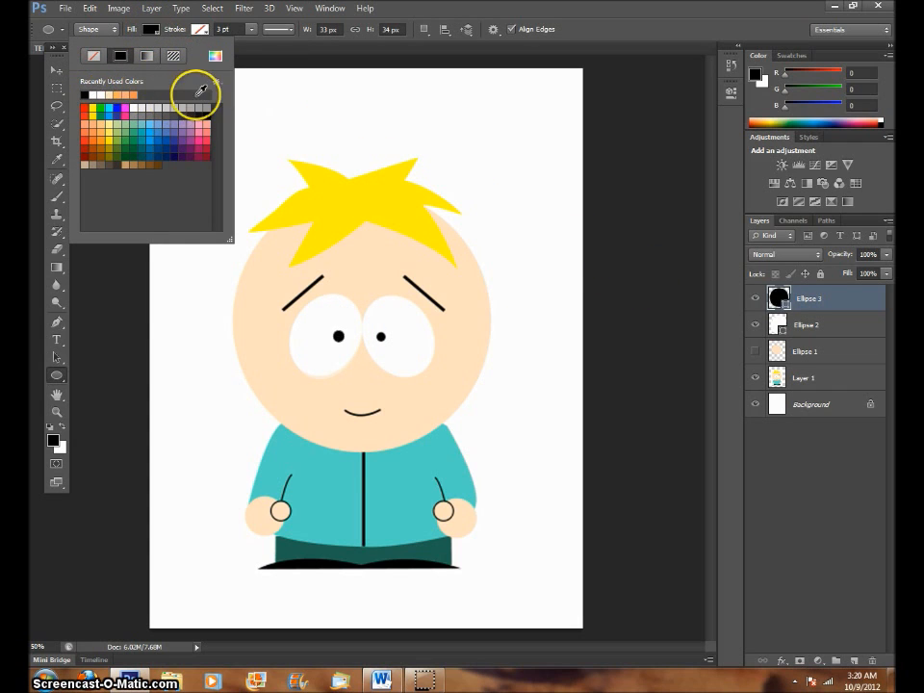
left_click(284, 49)
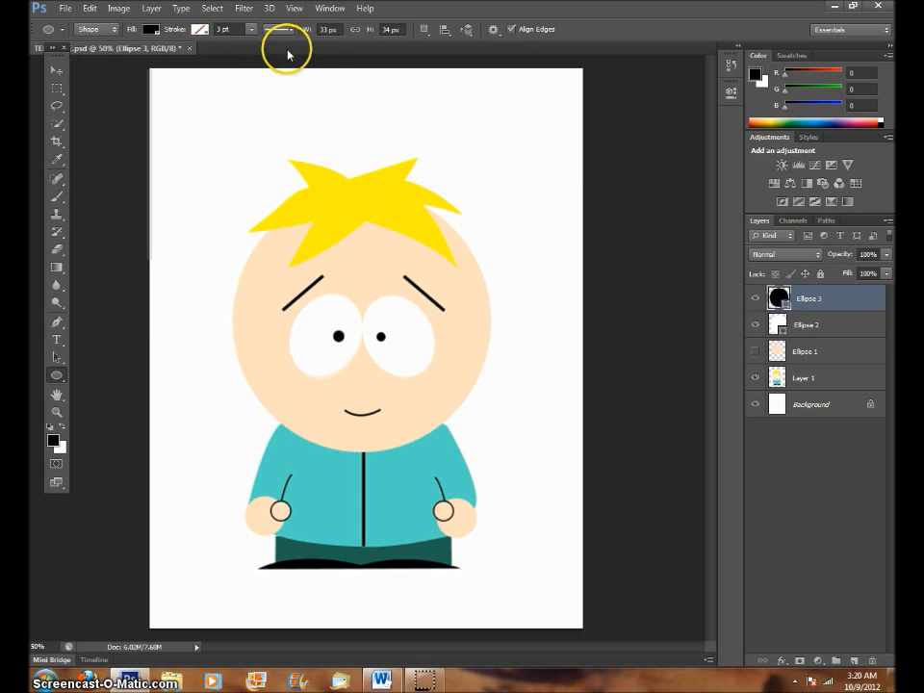
Restore the Ellipse 2 layer's fill to 100%
left_click(844, 332)
left_click_drag(887, 274, 848, 288)
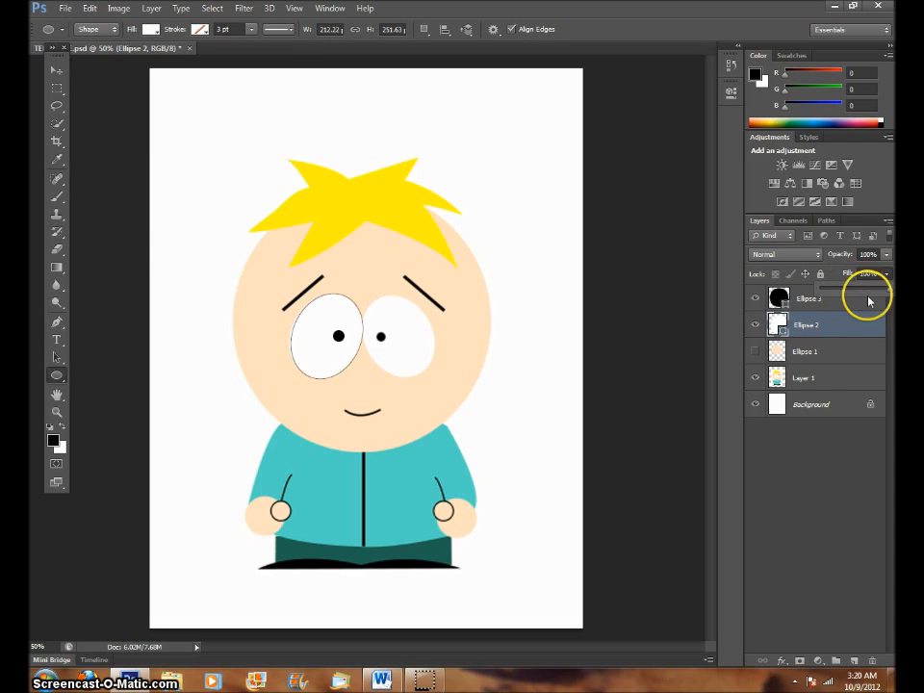
left_click(852, 305)
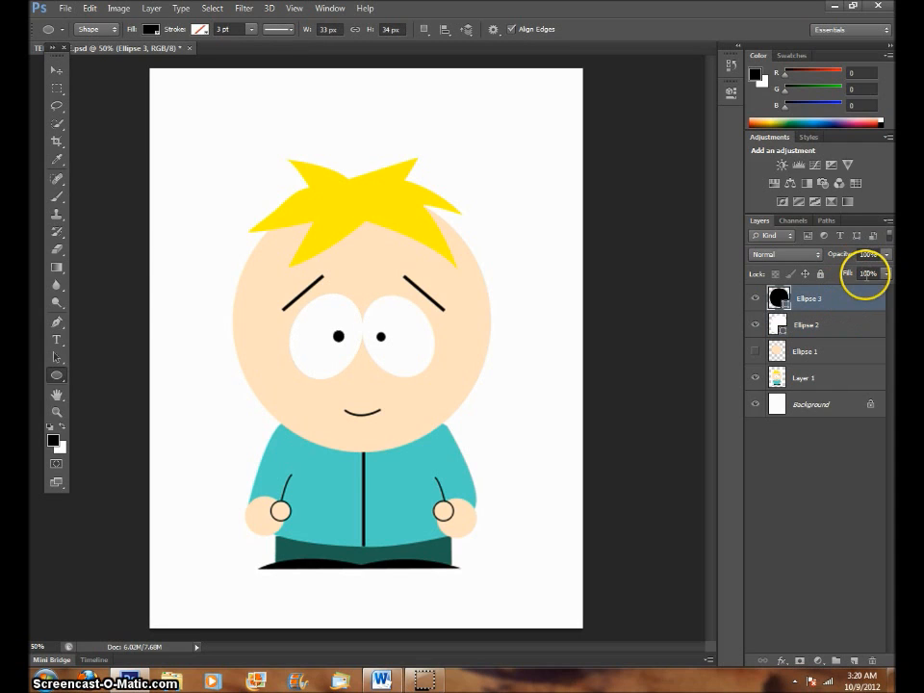
left_click(828, 325)
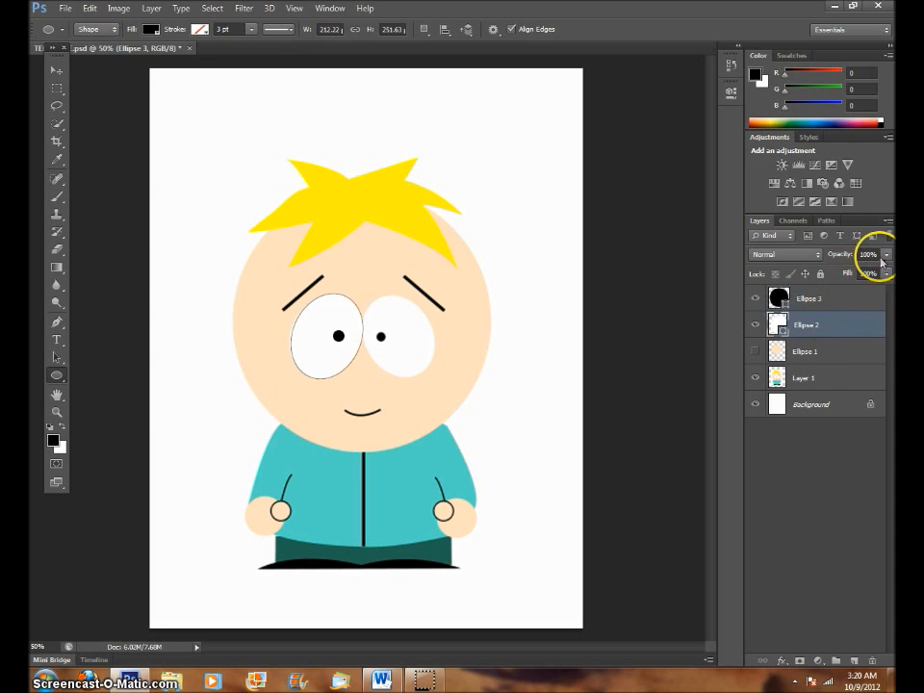
left_click(846, 351)
left_click(841, 325)
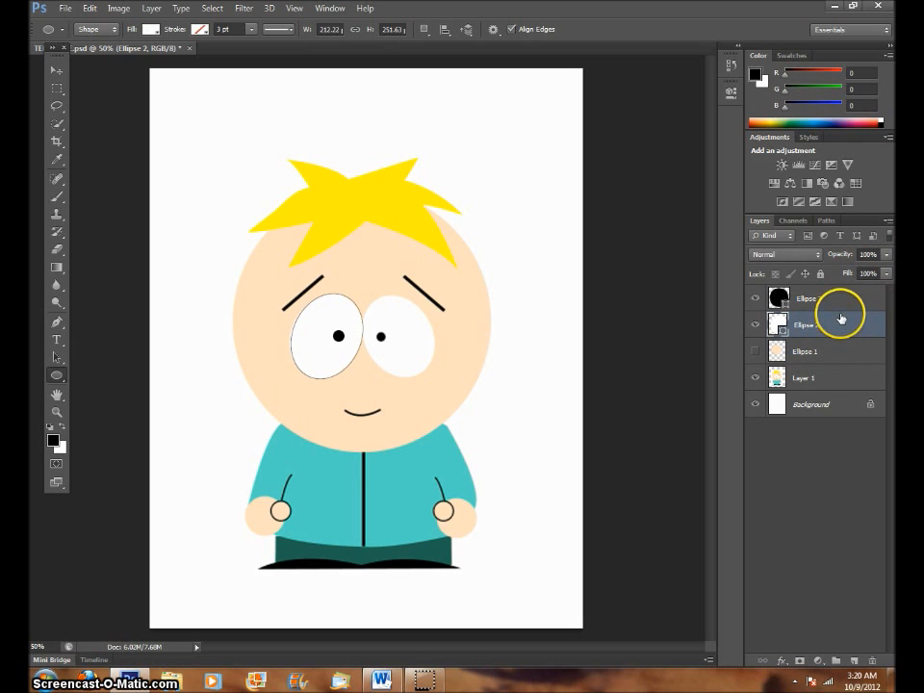
left_click(836, 300)
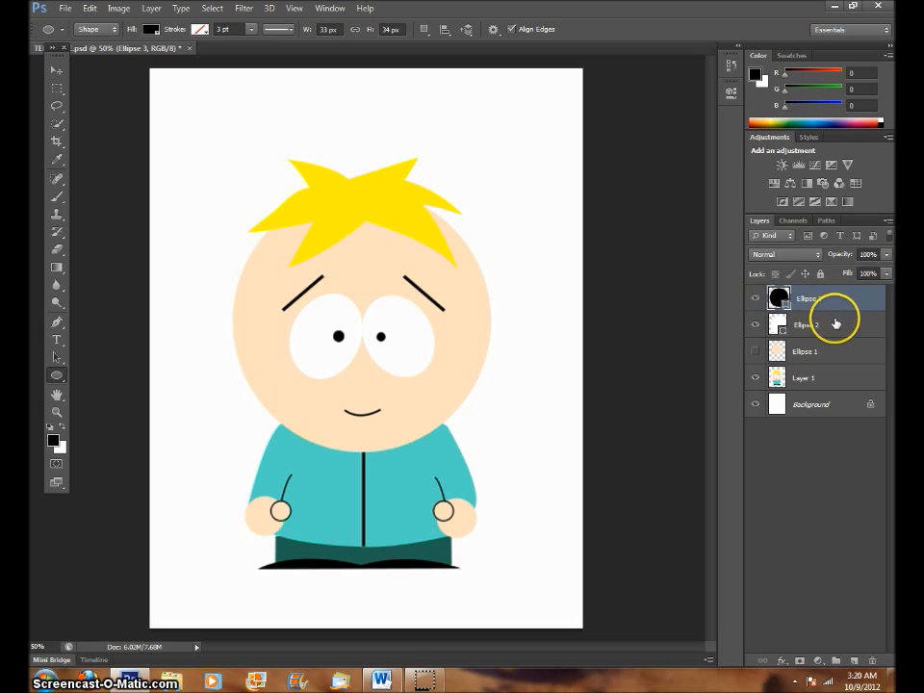
Try merging the Ellipse 2 and Ellipse 3 layers with Merge Shapes, and undo the merge
left_click(836, 325)
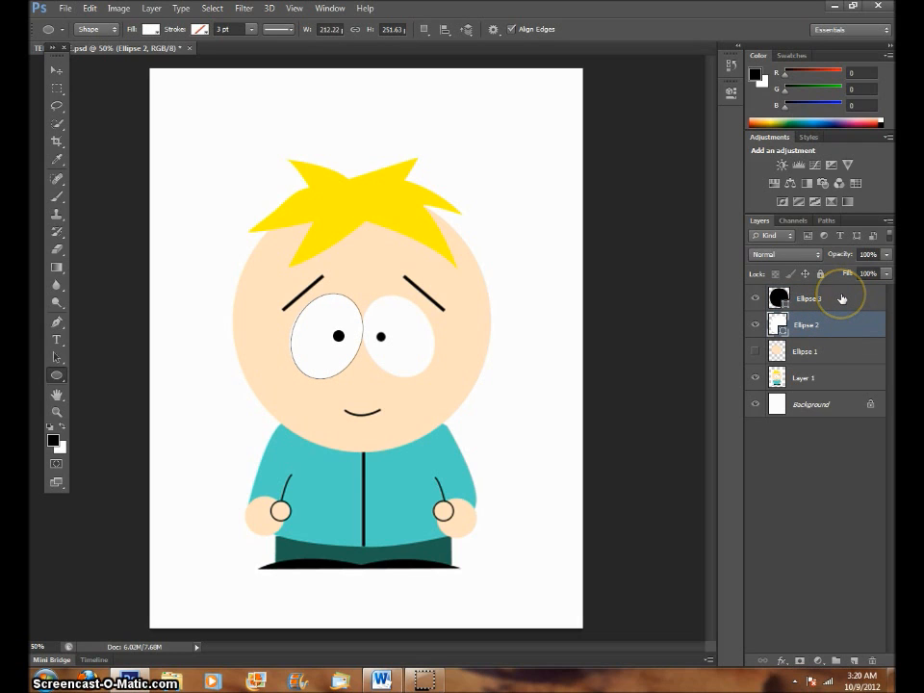
left_click(842, 297, "shift")
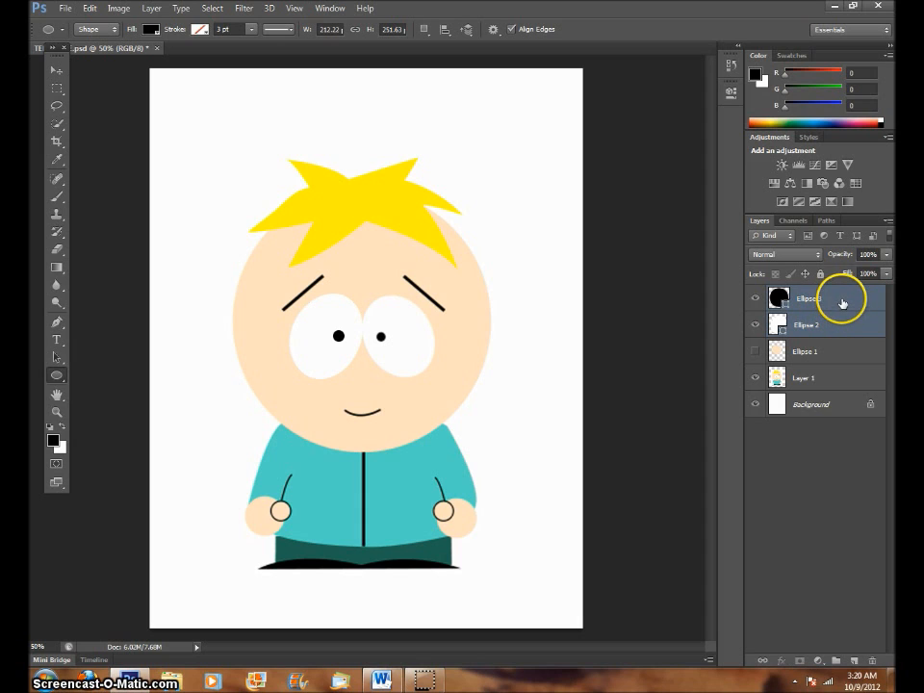
right_click(842, 304)
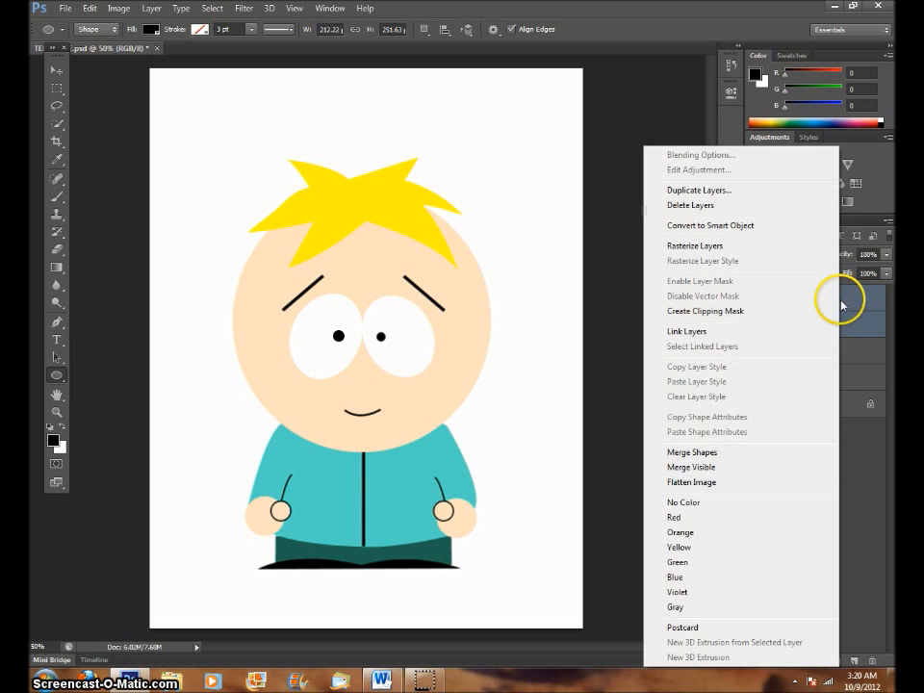
left_click(715, 454)
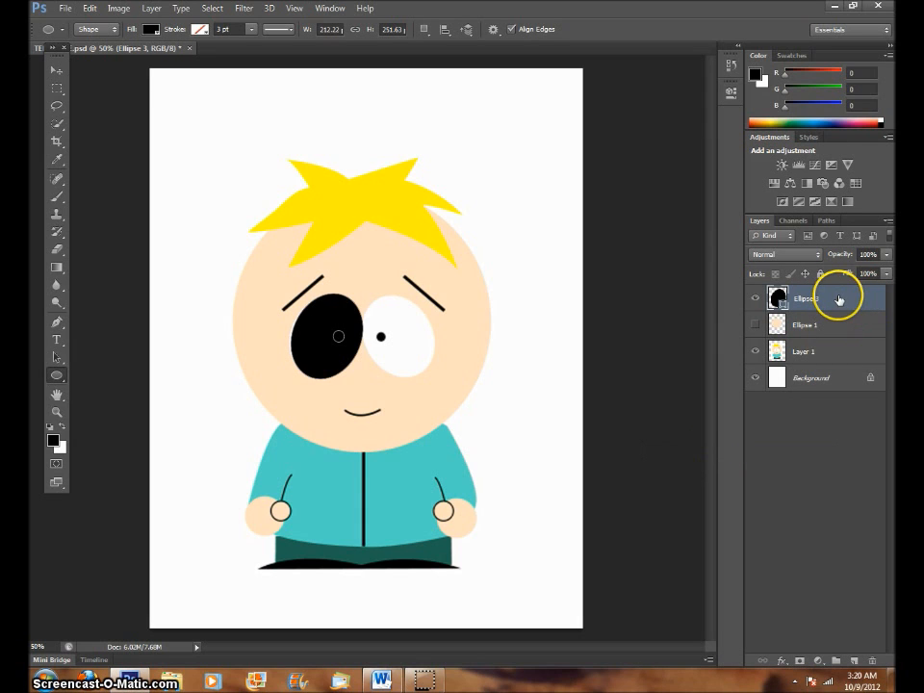
left_click(89, 8)
left_click(89, 8)
left_click(89, 8)
left_click(99, 22)
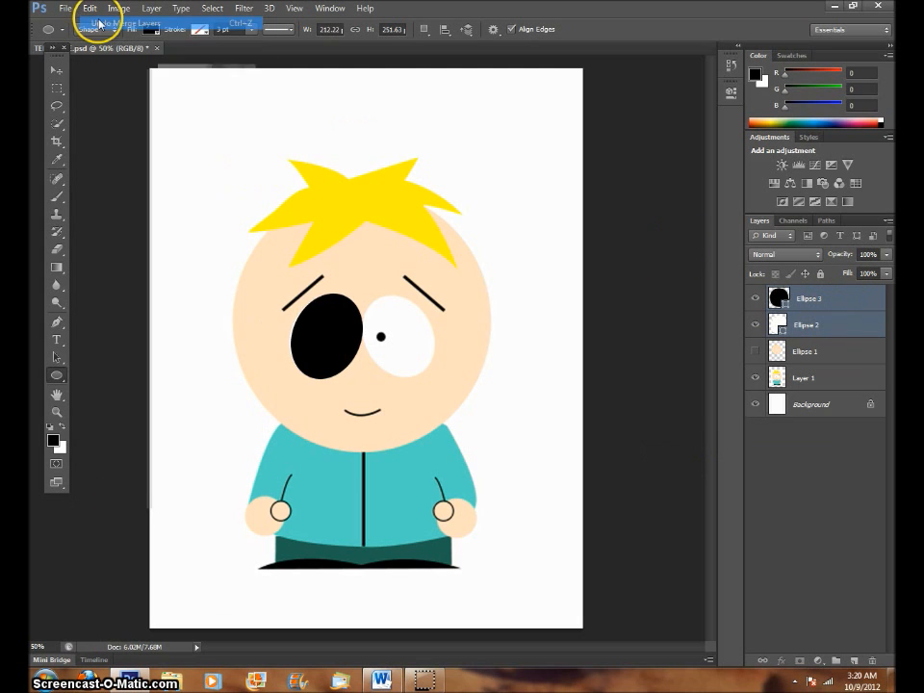
Rasterize the Ellipse 3 pupil layer and the Ellipse 2 eye layer individually
left_click(841, 324)
left_click(846, 306)
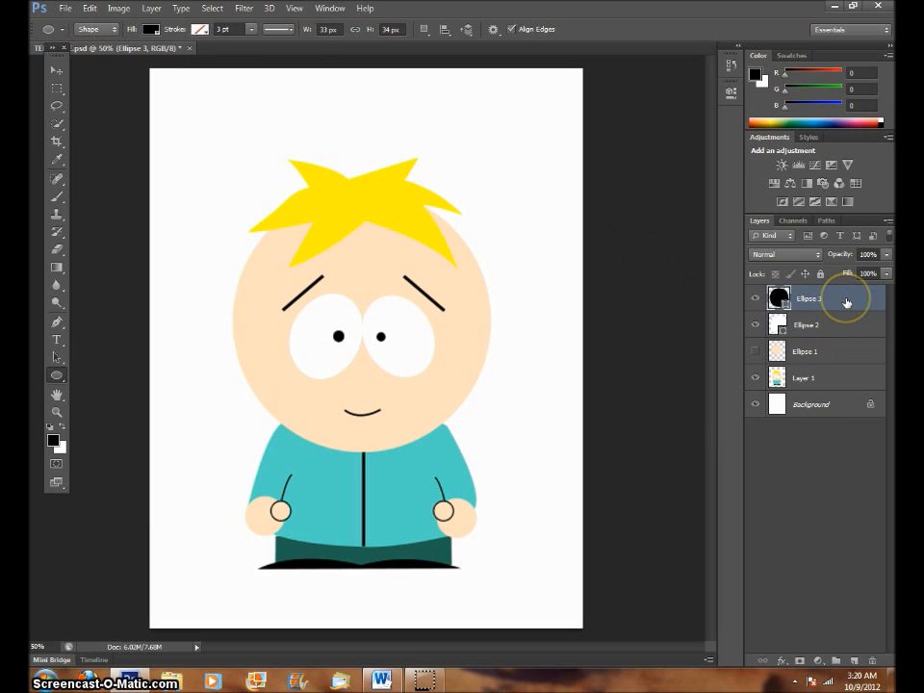
right_click(847, 305)
left_click(741, 246)
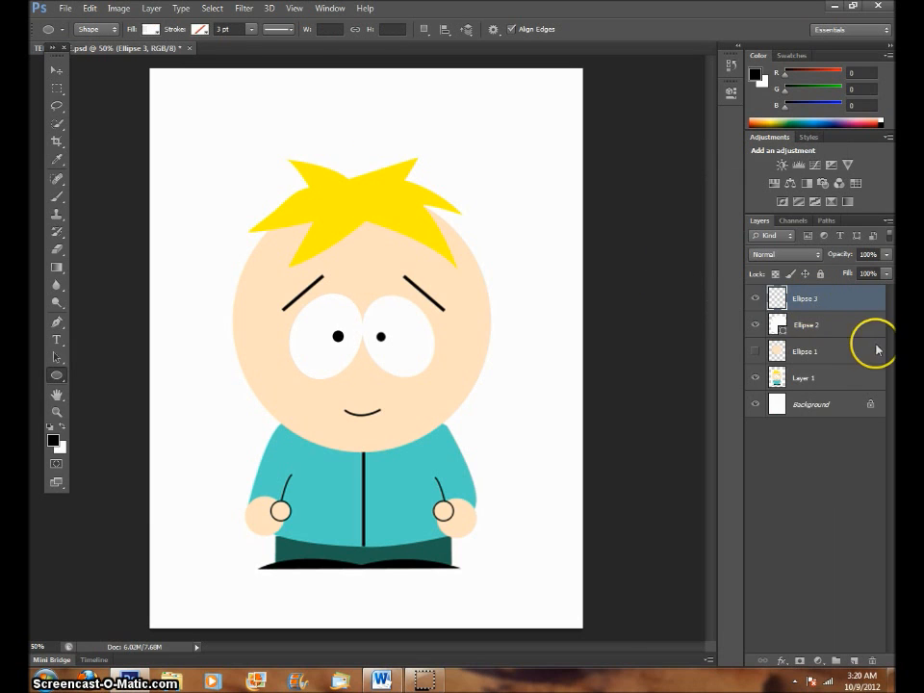
right_click(837, 332)
left_click(681, 243)
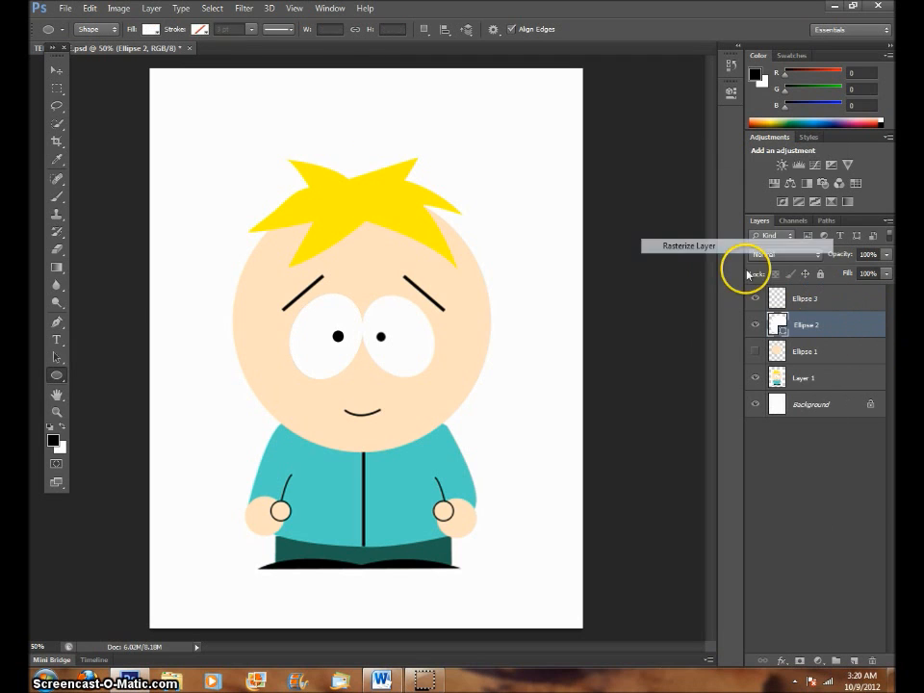
Merge the rasterized Ellipse 2 and Ellipse 3 layers into a single eye layer
left_click(837, 299, "shift")
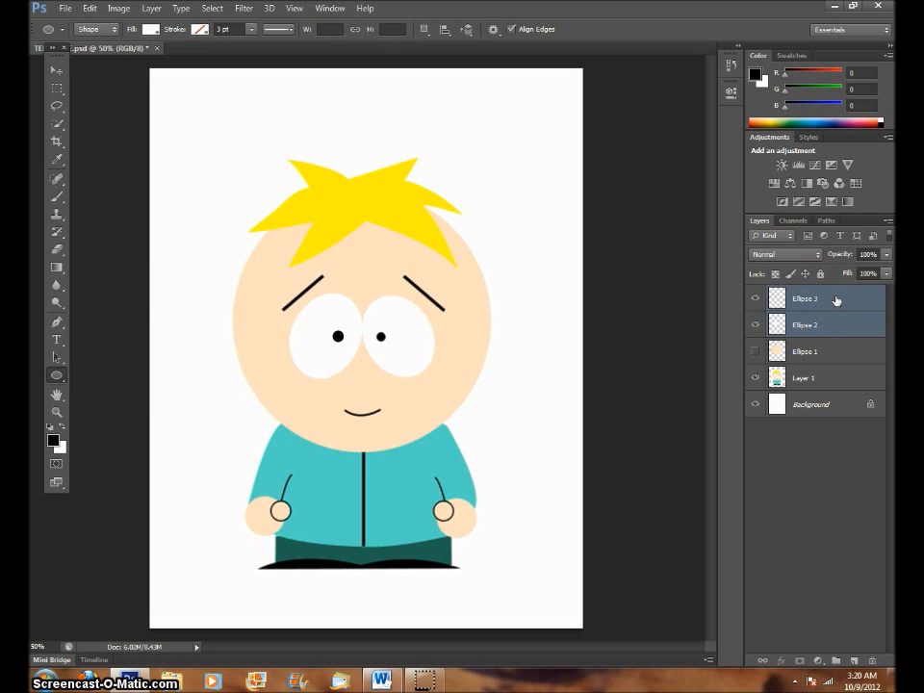
right_click(837, 302)
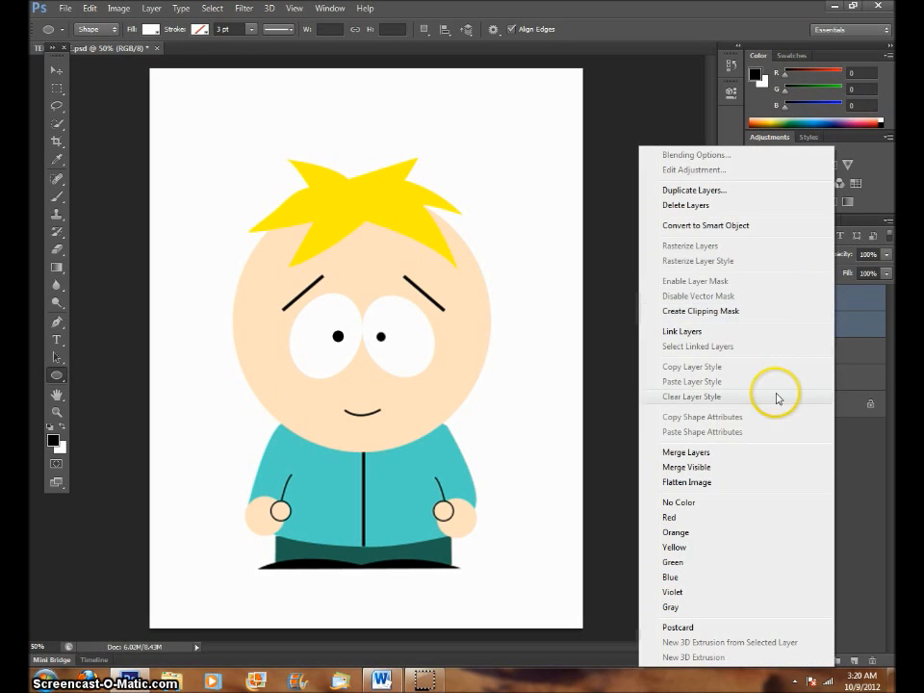
left_click(730, 453)
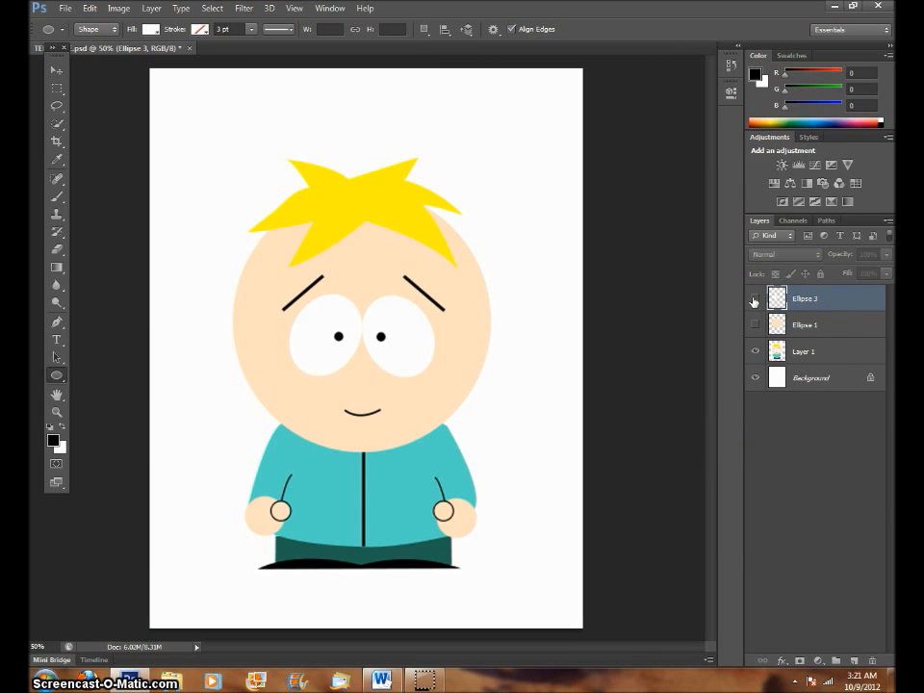
Show the Ellipse 3 eye layer and the Ellipse 1 head layer, and hide the template on Layer 1
left_click(755, 302)
left_click(755, 302)
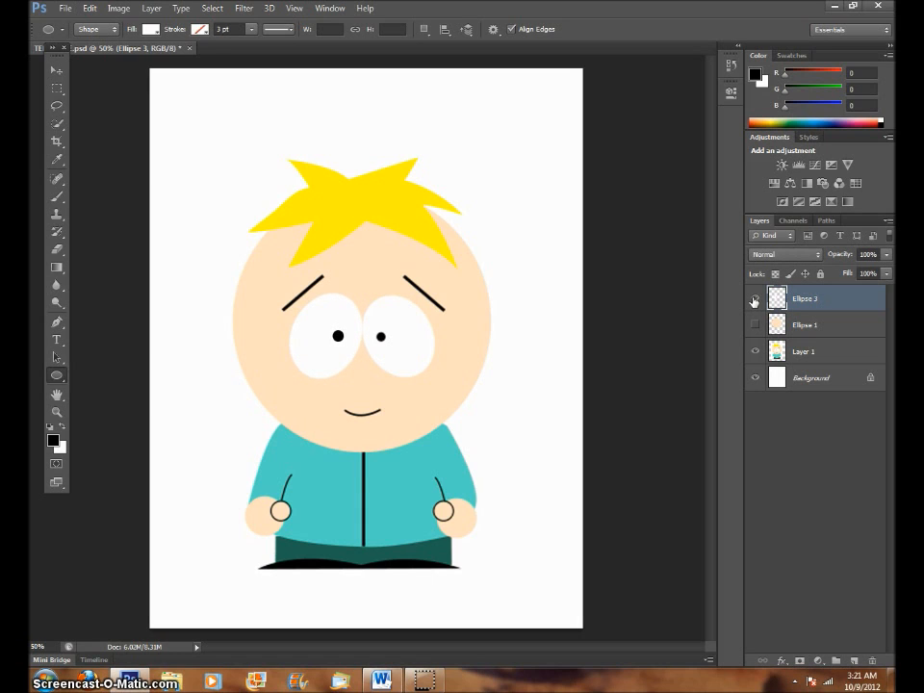
left_click(755, 324)
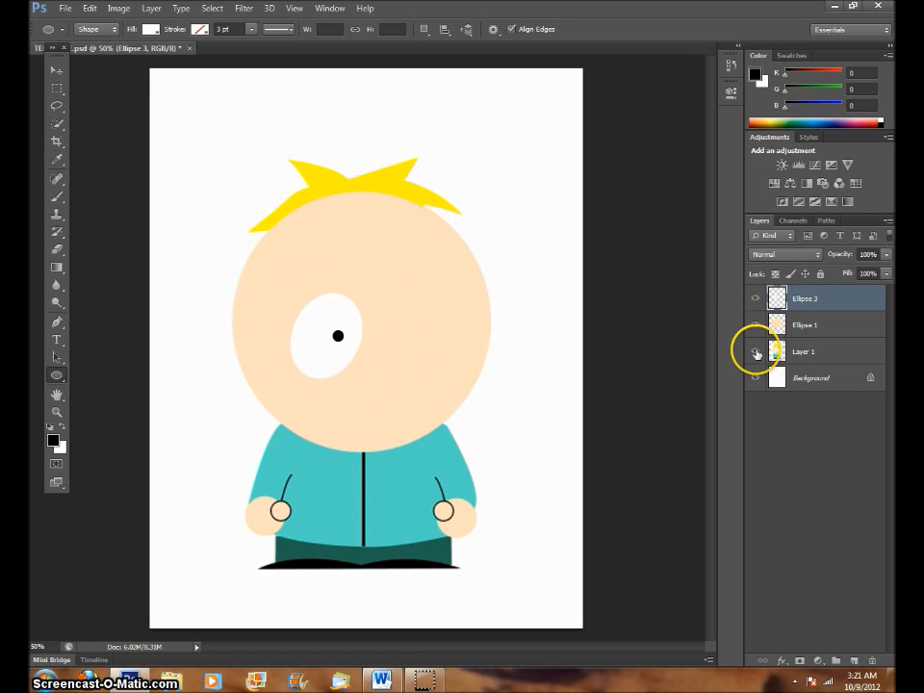
left_click(755, 352)
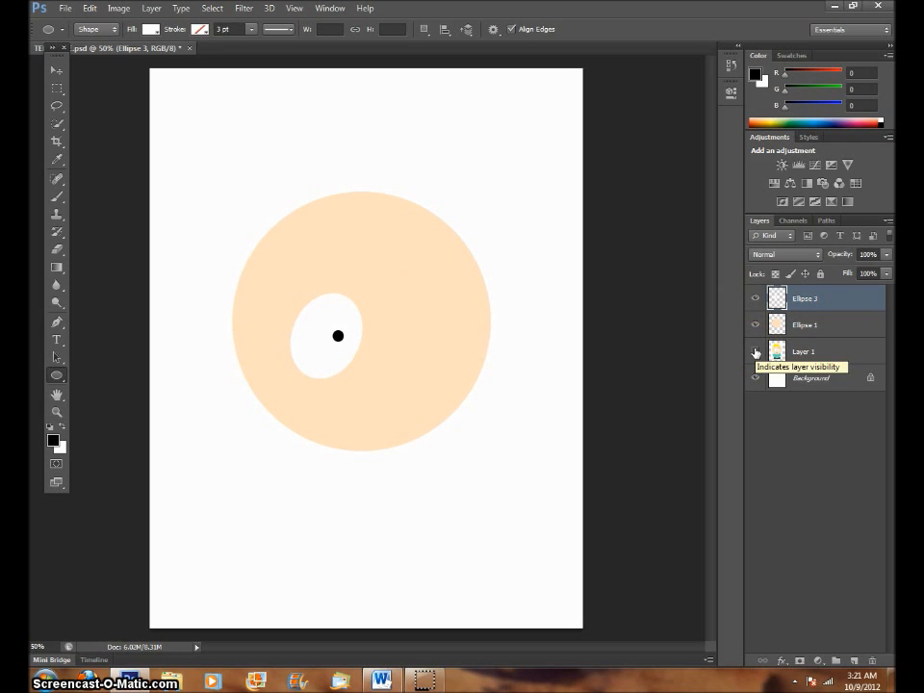
left_click(756, 353)
left_click(756, 353)
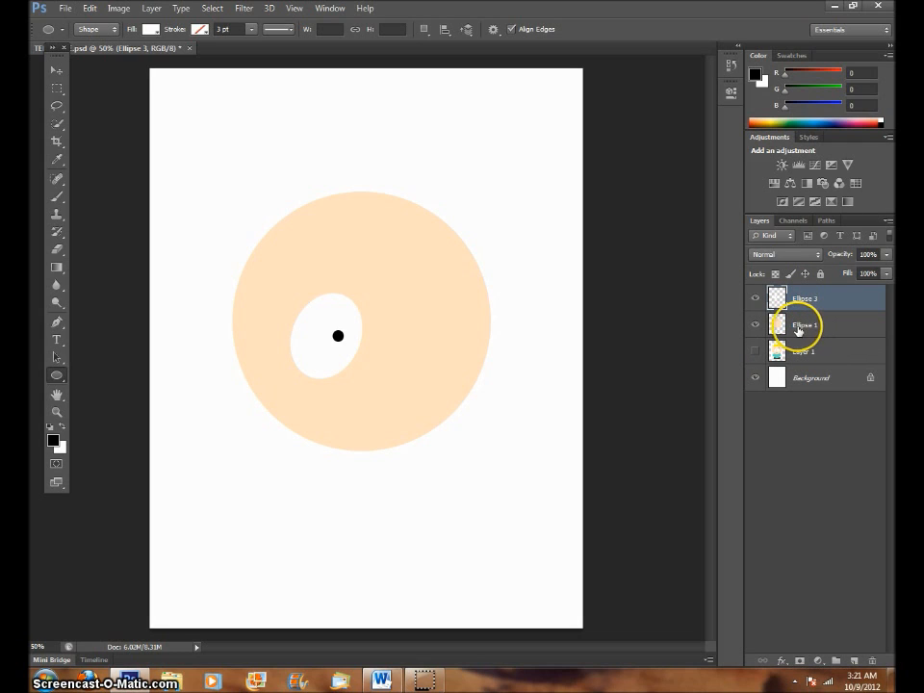
Rename the Ellipse 1 layer as head and the Ellipse 3 layer as eye
double_click(801, 328)
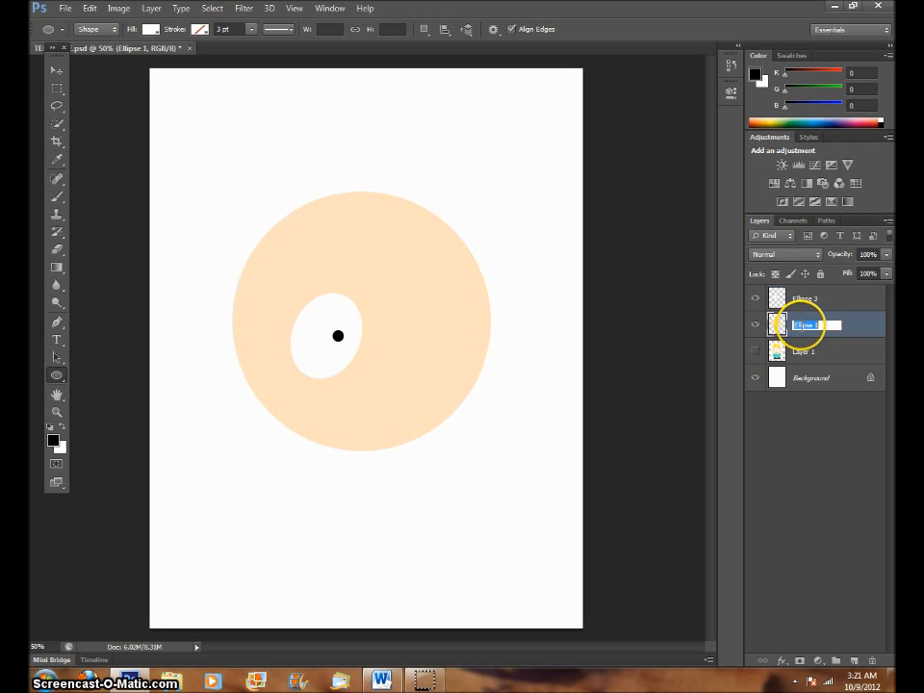
type("head")
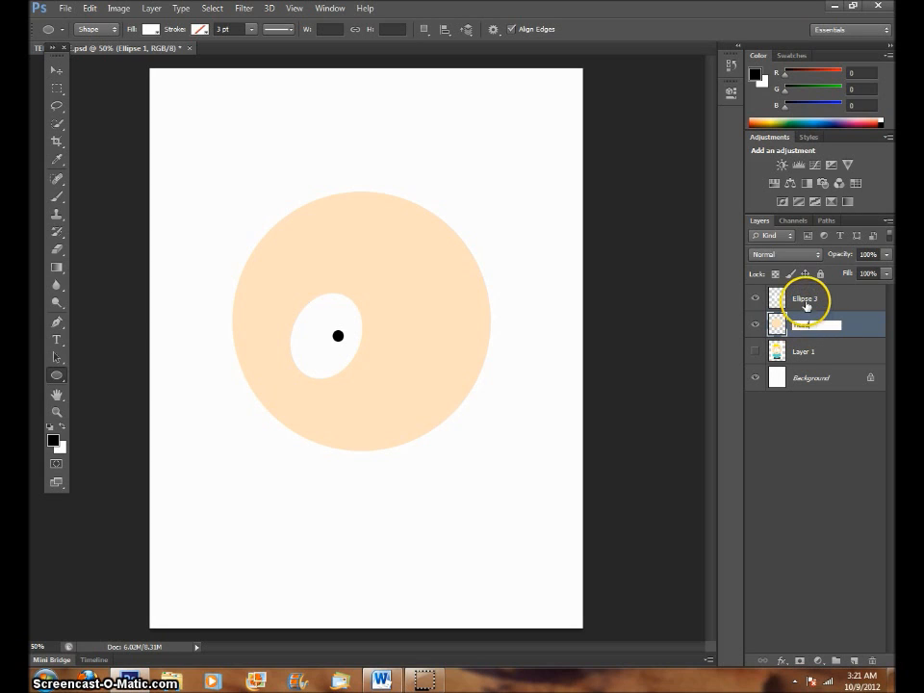
left_click(802, 301)
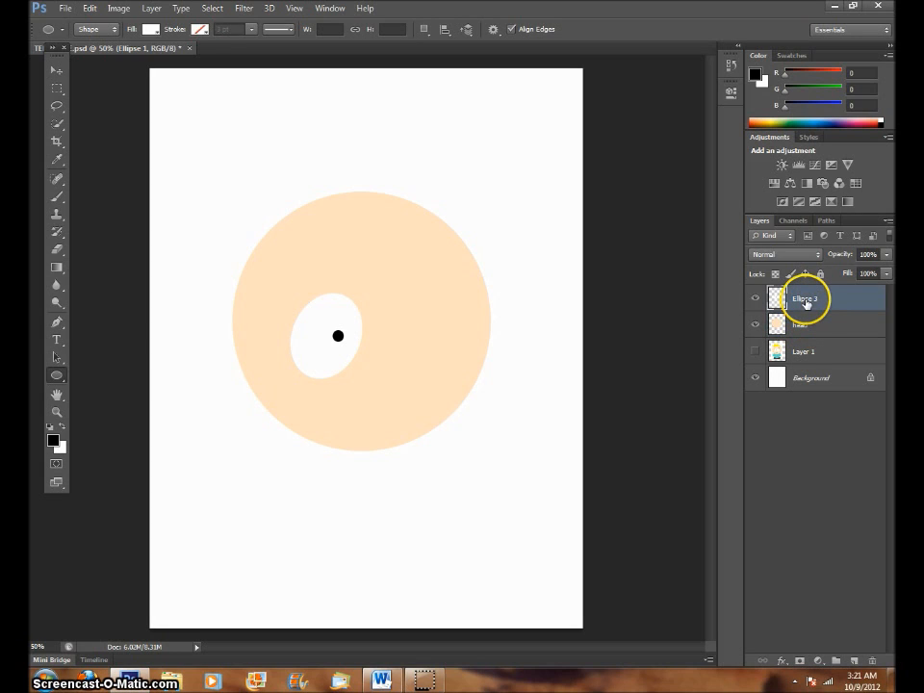
type("eyes")
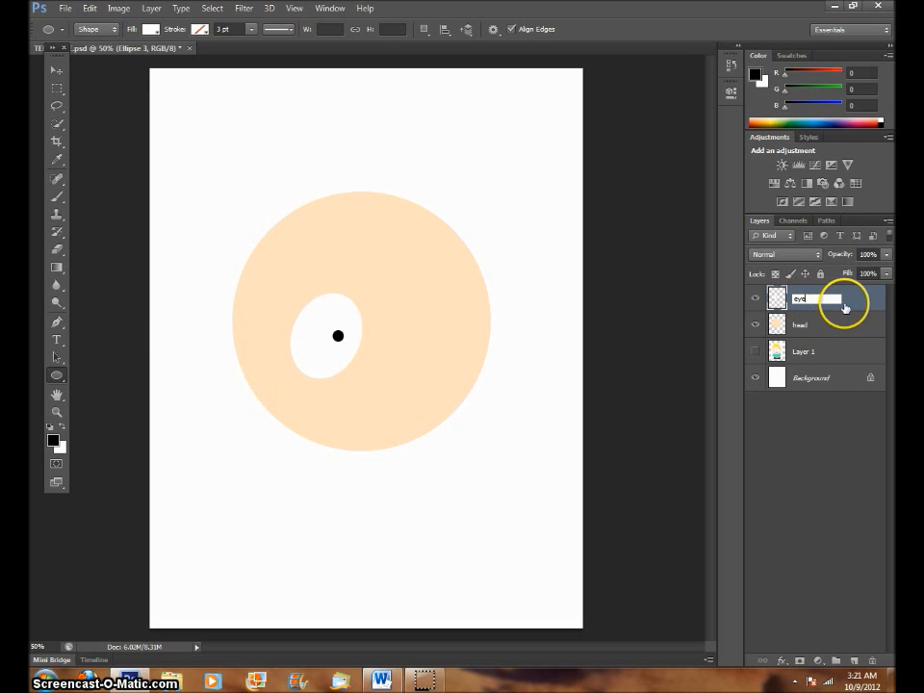
key("Return")
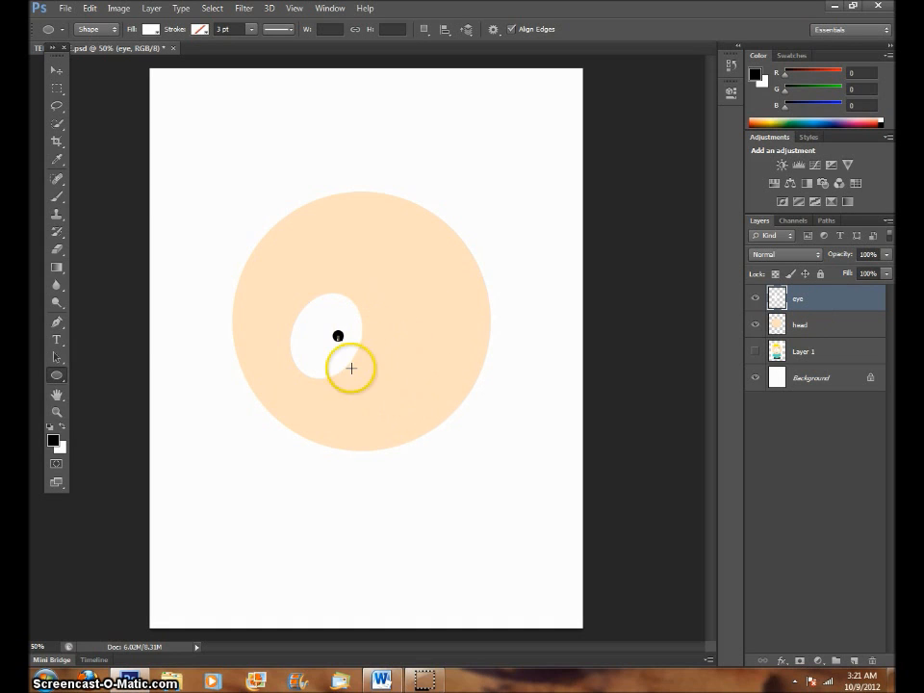
Duplicate the eye layer within the same document and flip the duplicate horizontally
right_click(825, 302)
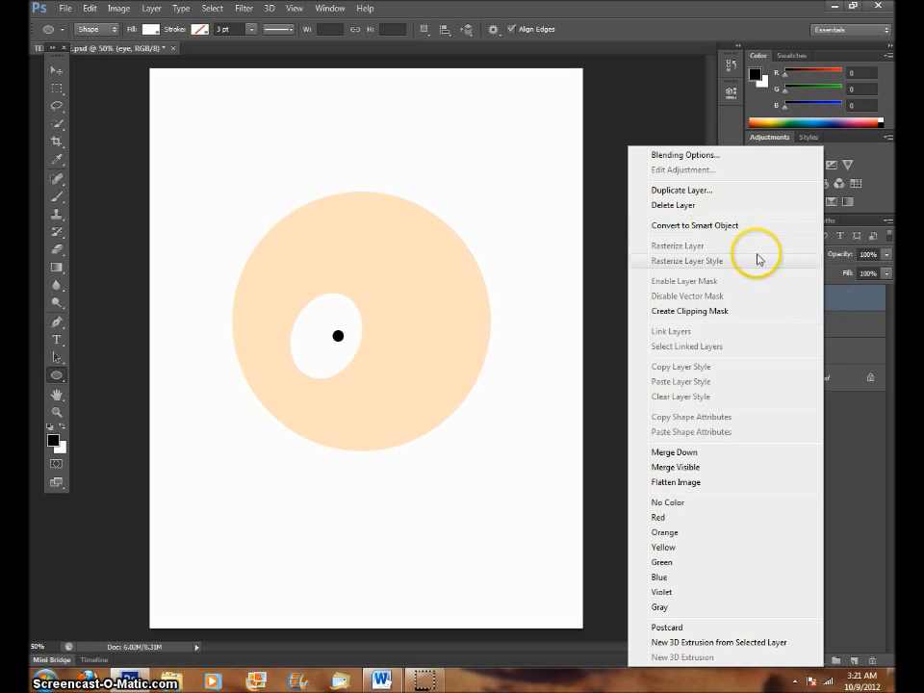
left_click(698, 191)
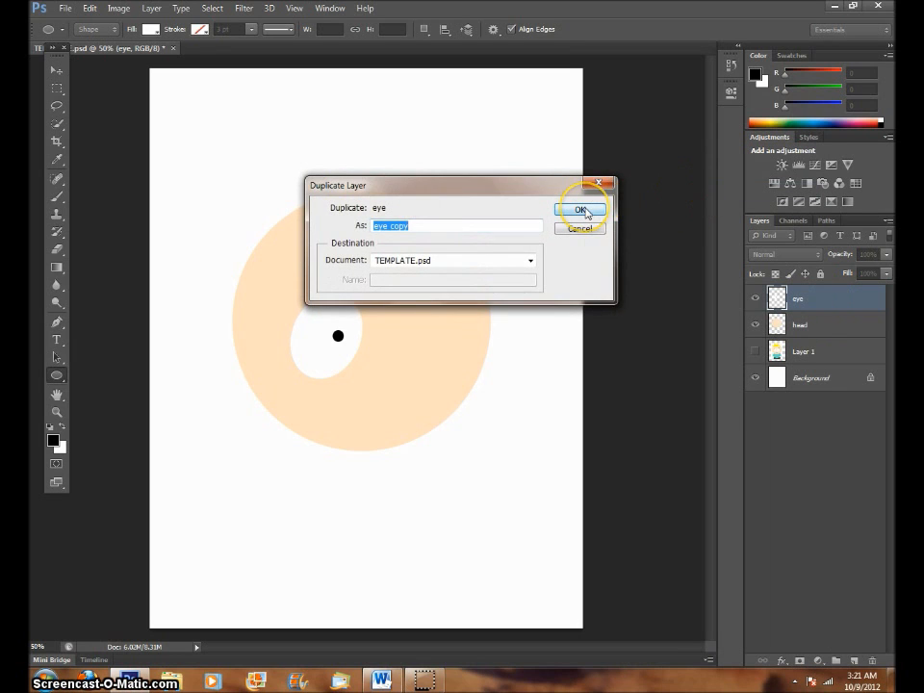
left_click(583, 206)
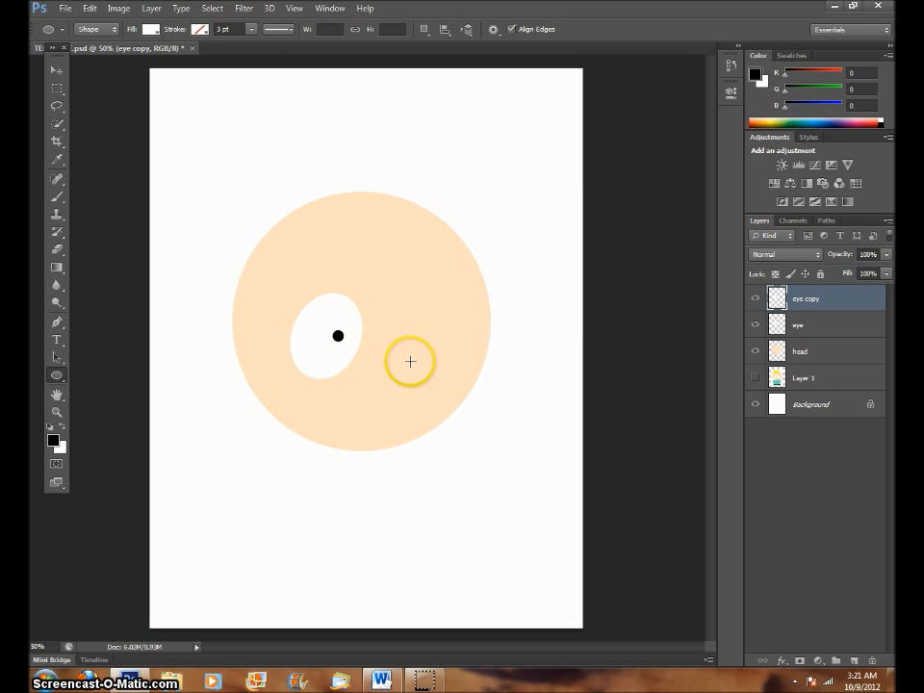
left_click(90, 8)
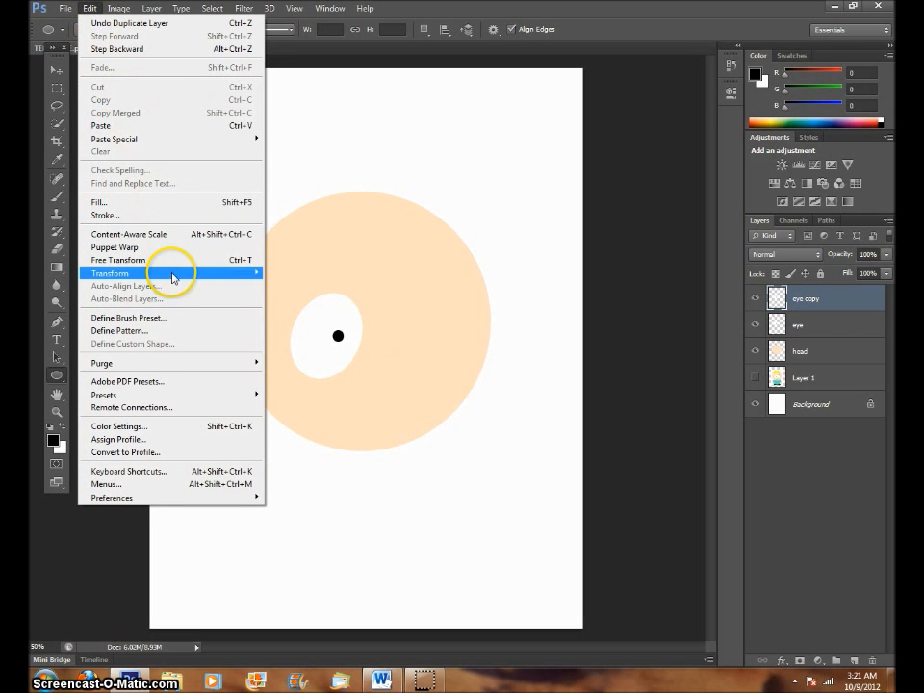
mouse_move(174, 275)
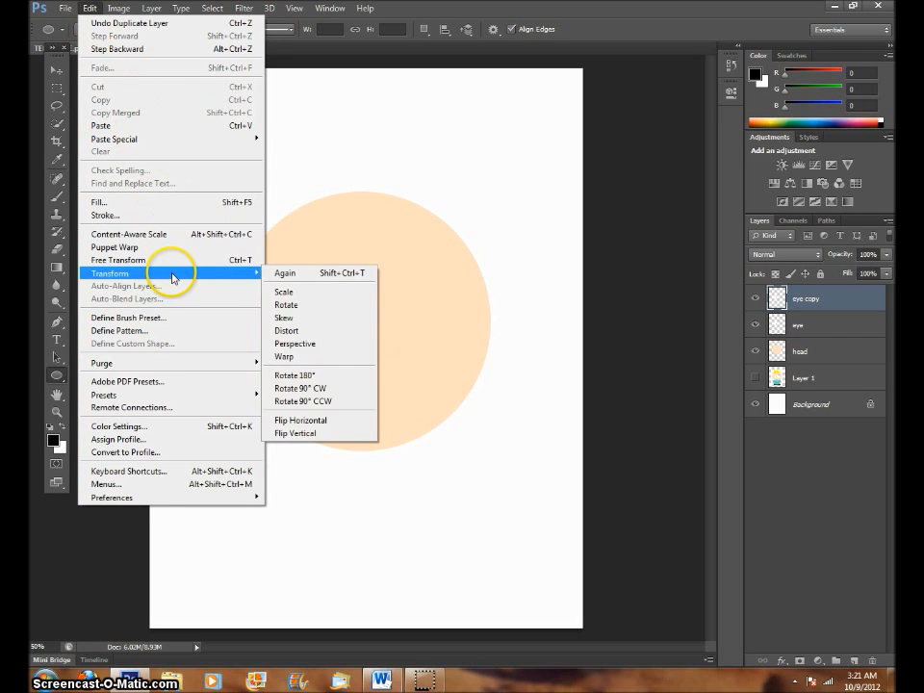
left_click(339, 428)
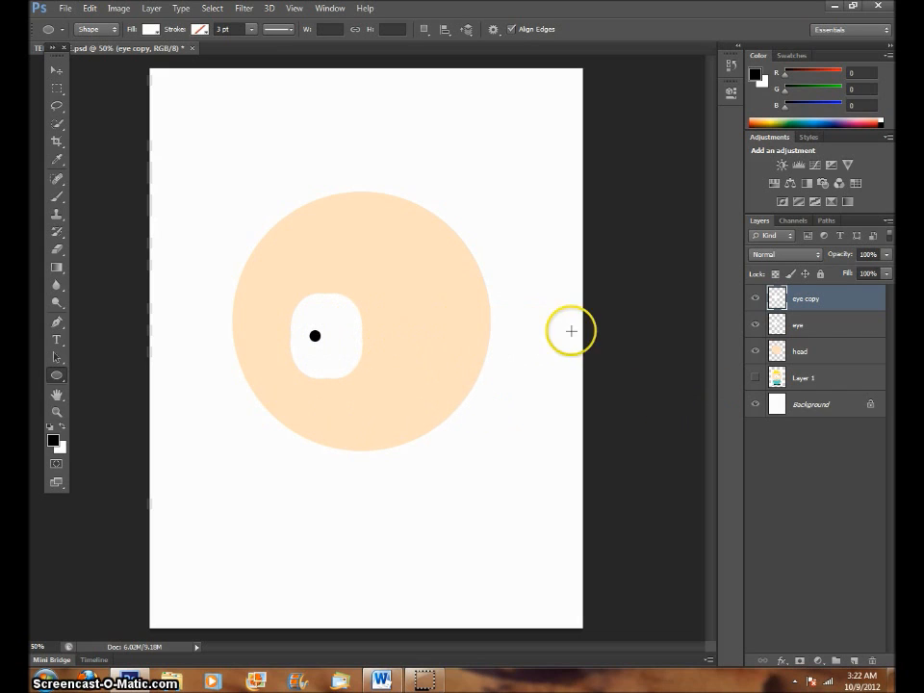
Move the flipped eye onto the template's right-hand eye with Layer 1 shown and head hidden, and restore the two layers' visibility
left_click(754, 379)
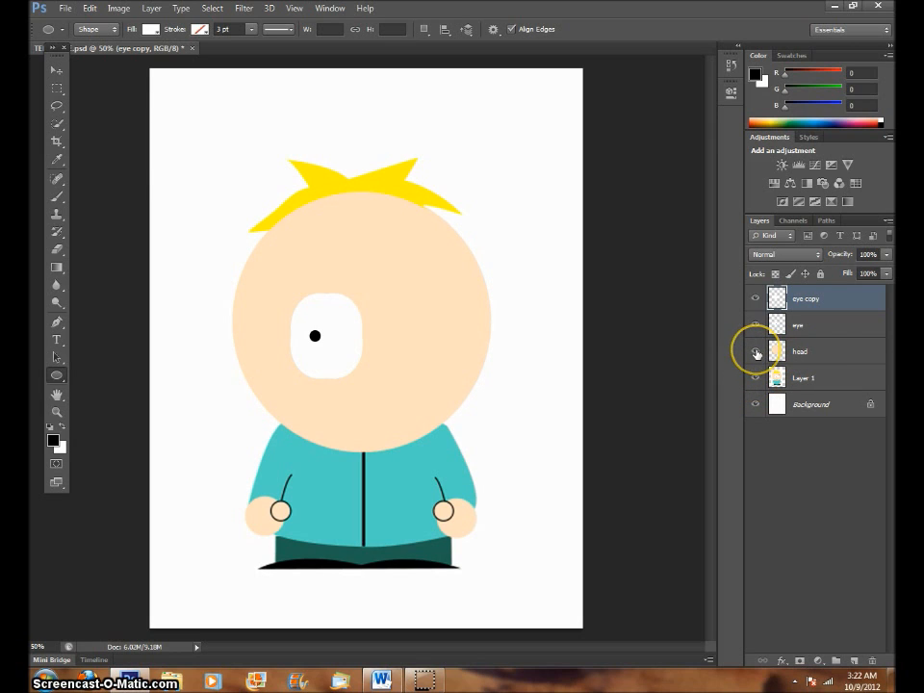
left_click(756, 353)
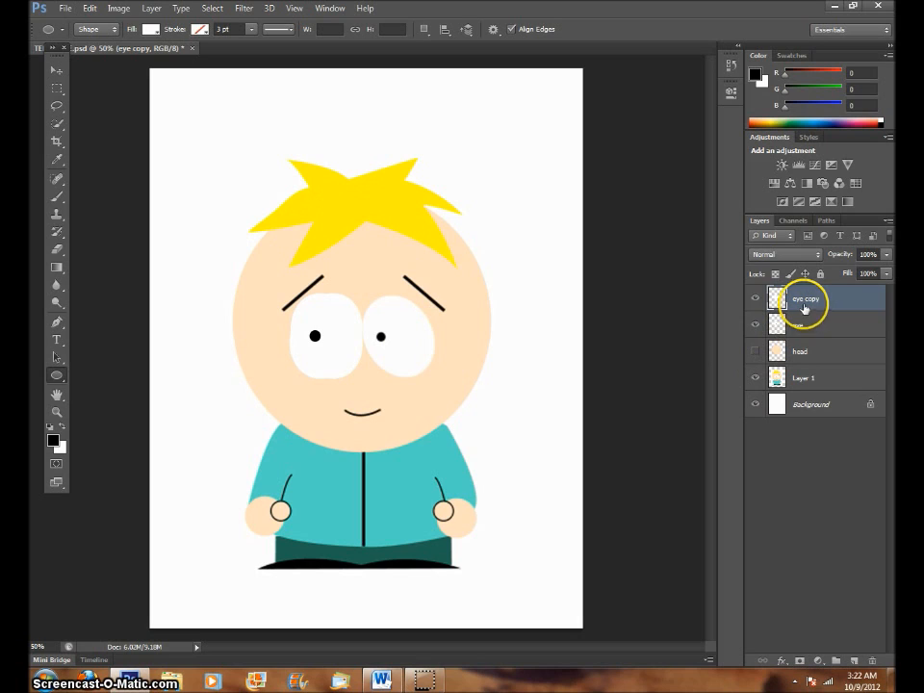
left_click(57, 73)
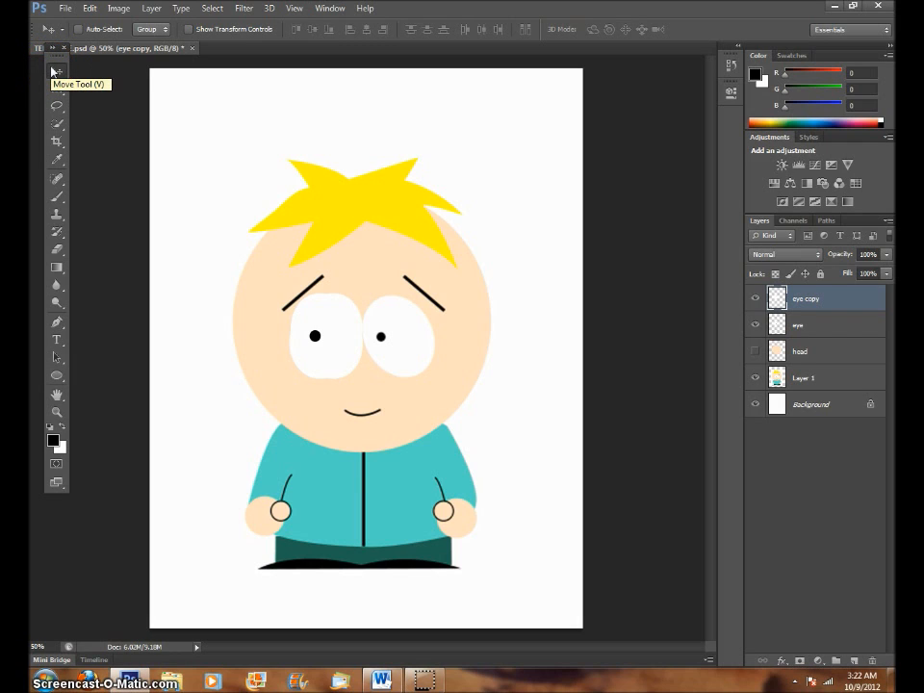
left_click_drag(321, 328, 333, 345)
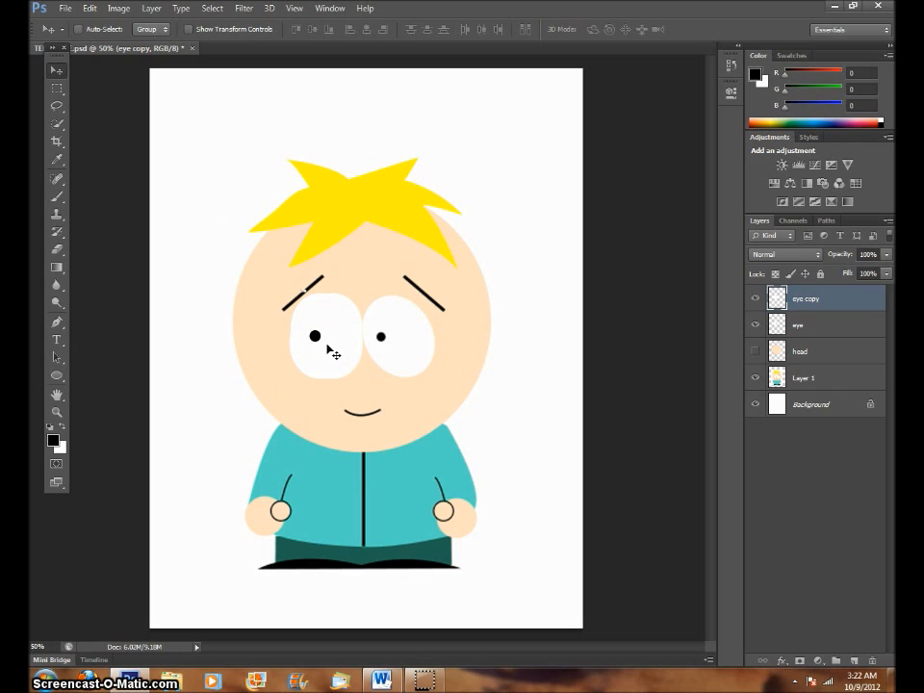
left_click_drag(327, 349, 408, 354)
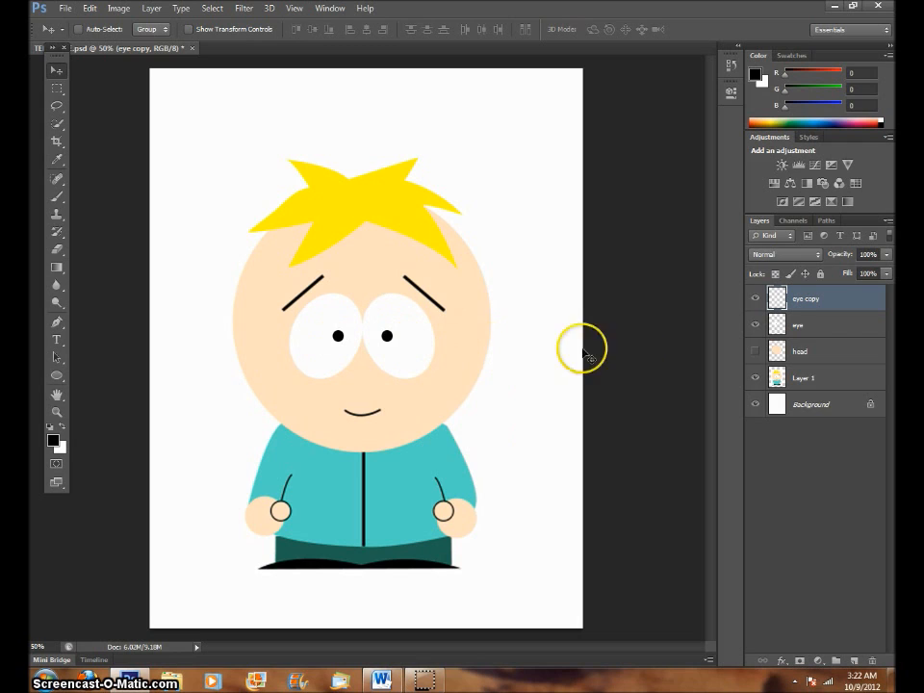
left_click(755, 380)
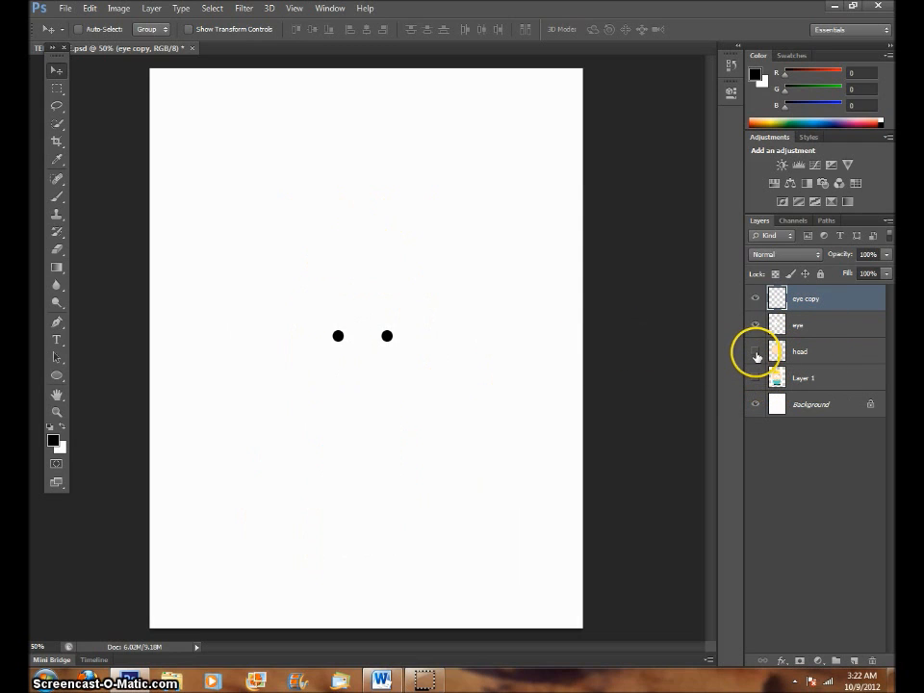
left_click(756, 352)
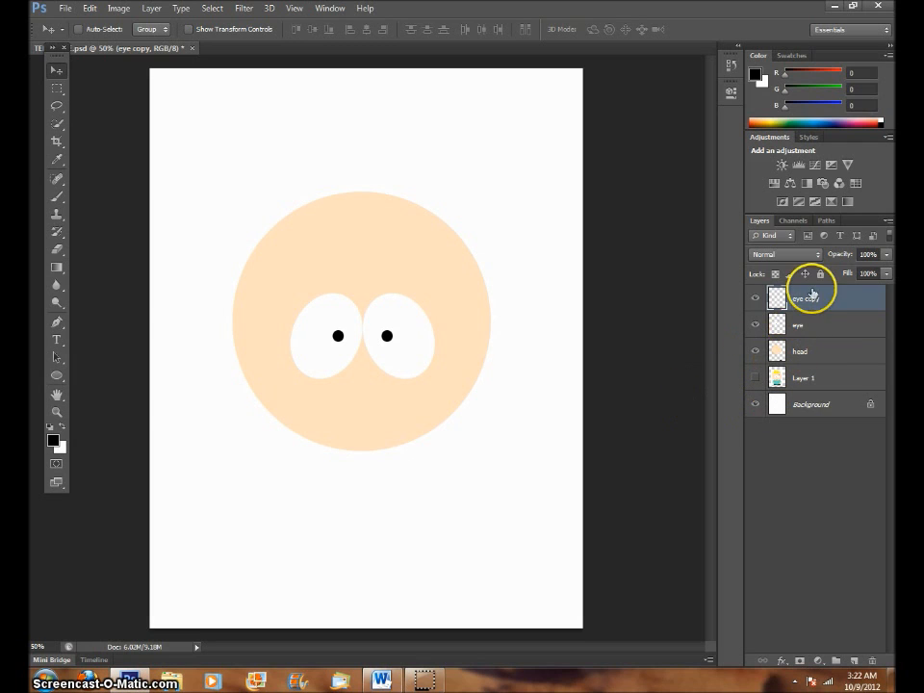
Merge the eye copy and eye layers into a single layer
left_click(800, 325)
left_click(805, 303)
left_click(802, 328)
left_click(805, 304)
left_click(809, 320)
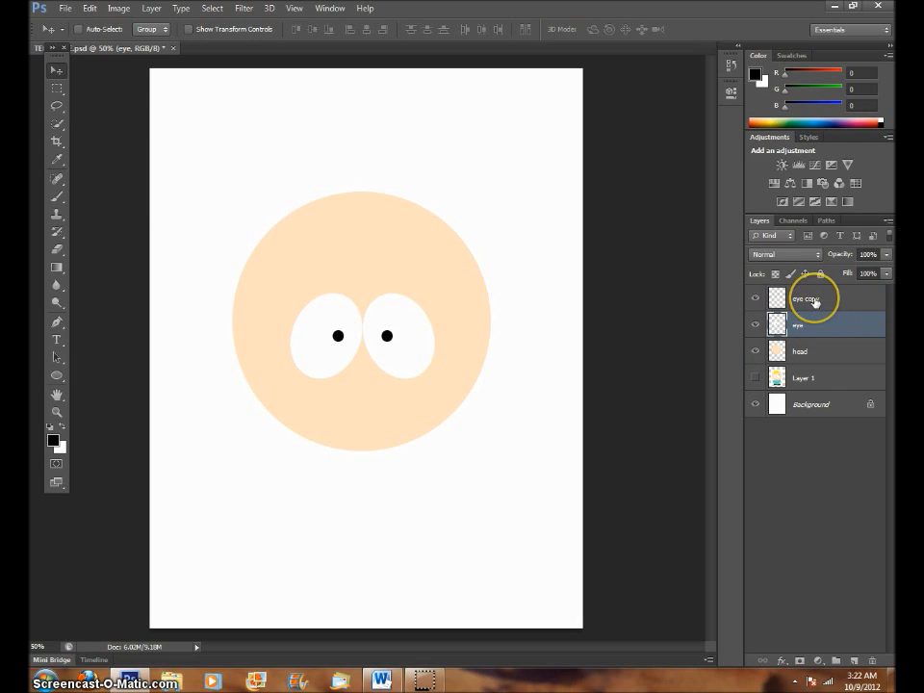
left_click(815, 302)
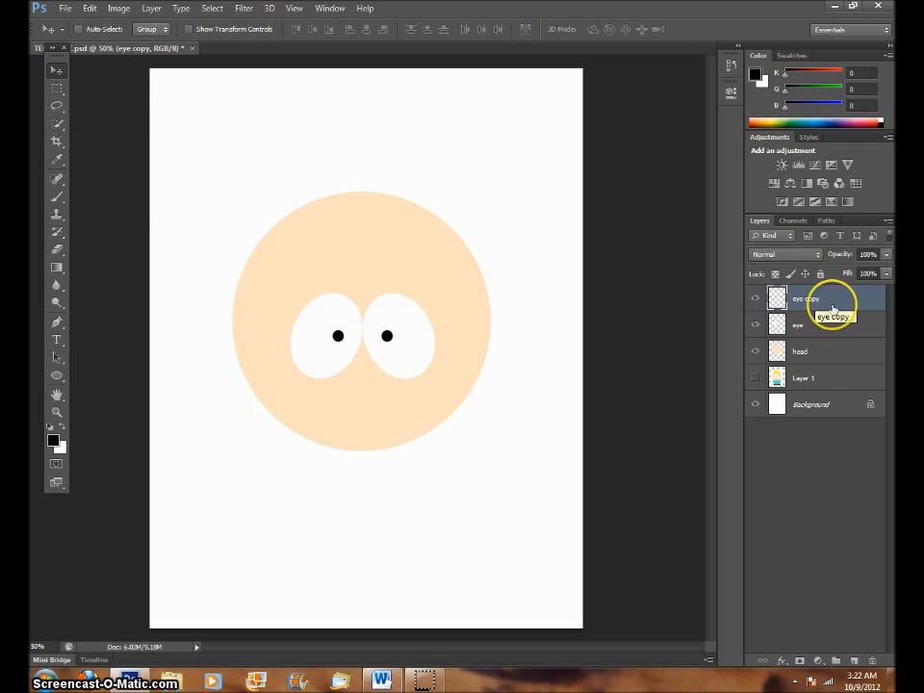
left_click(841, 328, "shift")
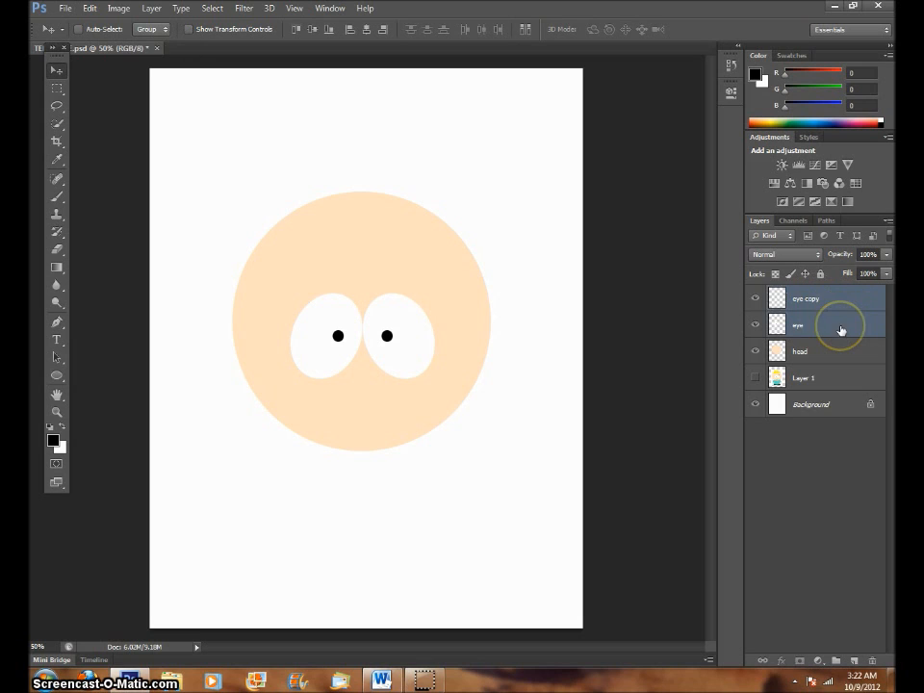
right_click(850, 328)
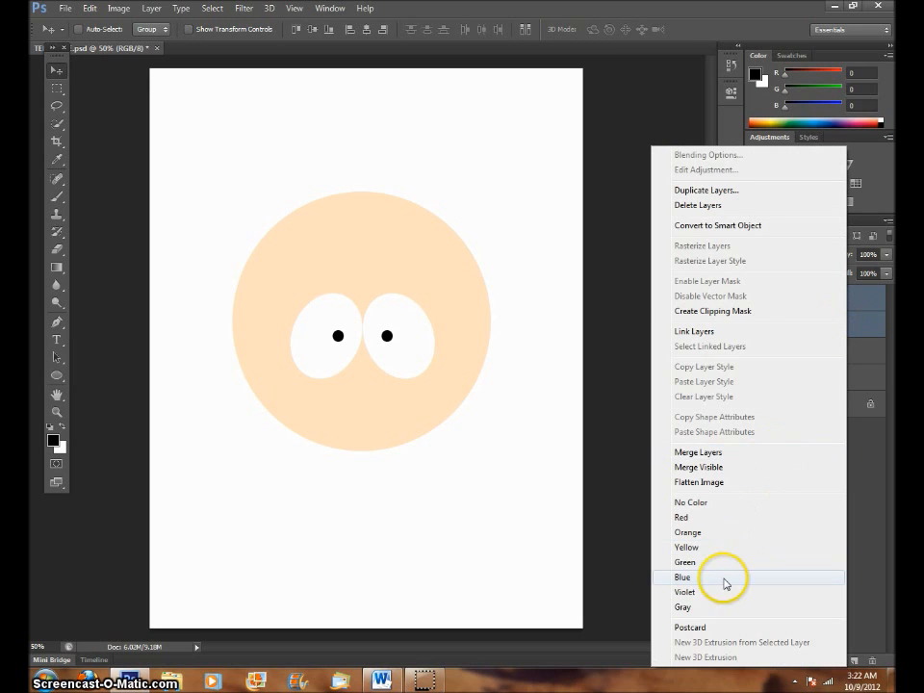
left_click(696, 452)
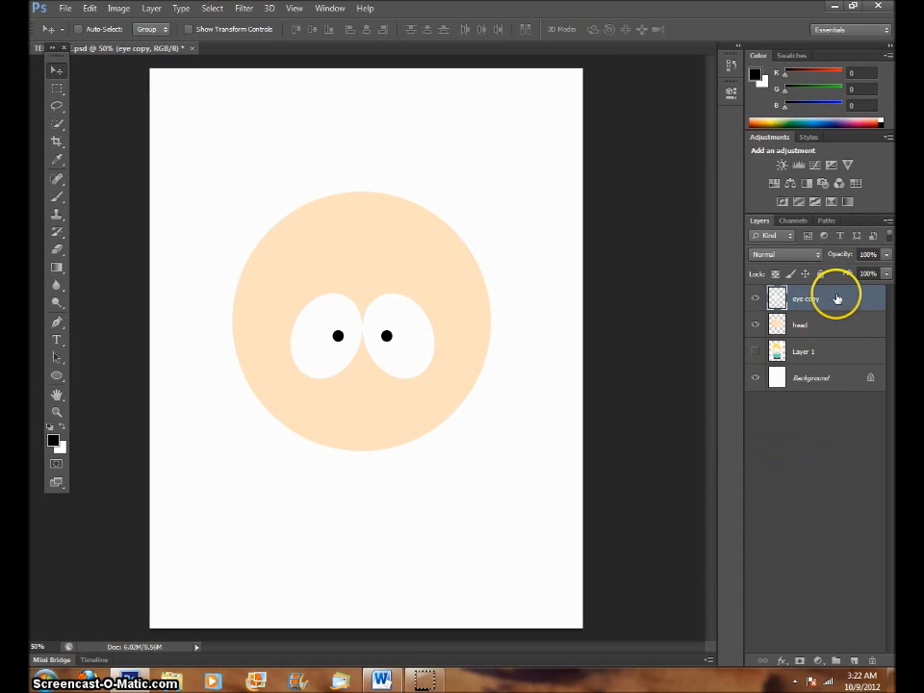
Rename the merged eye layer as eyes
double_click(806, 300)
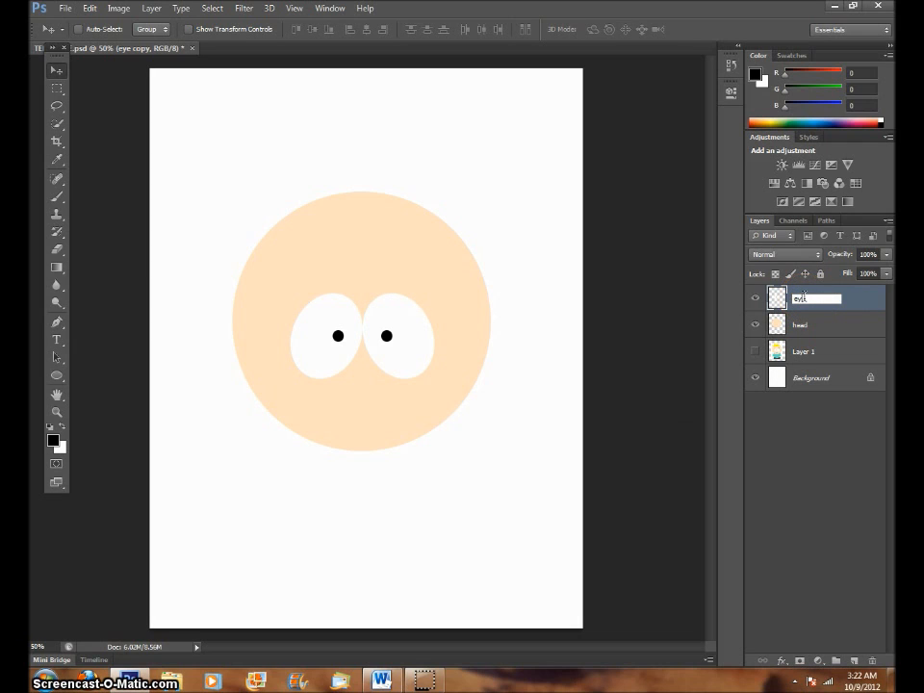
type("eyes")
key("Return")
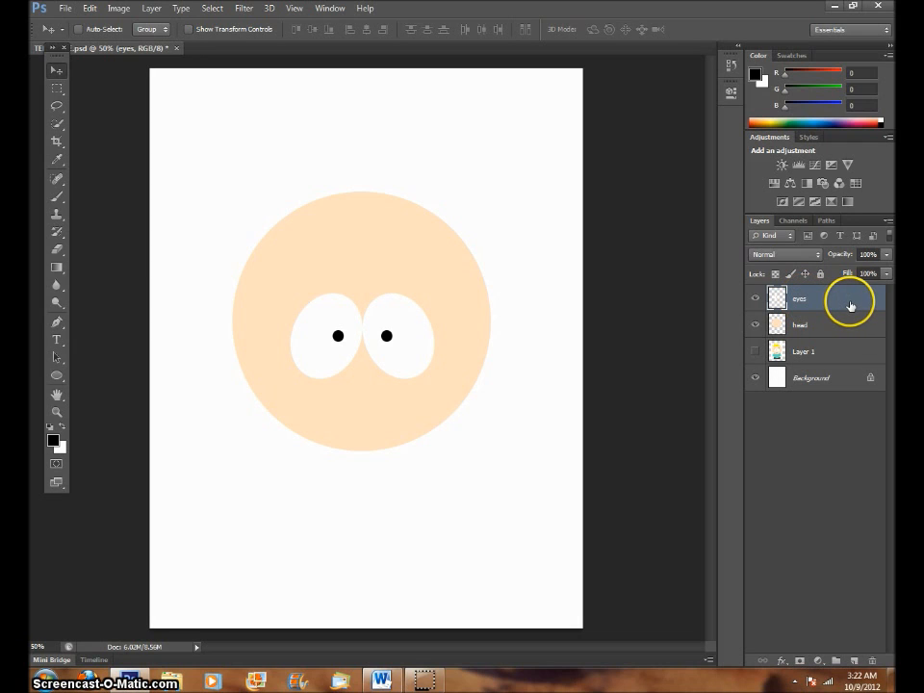
Show the template on Layer 1, hide the head layer, and switch to the Rounded Rectangle tool
left_click(755, 352)
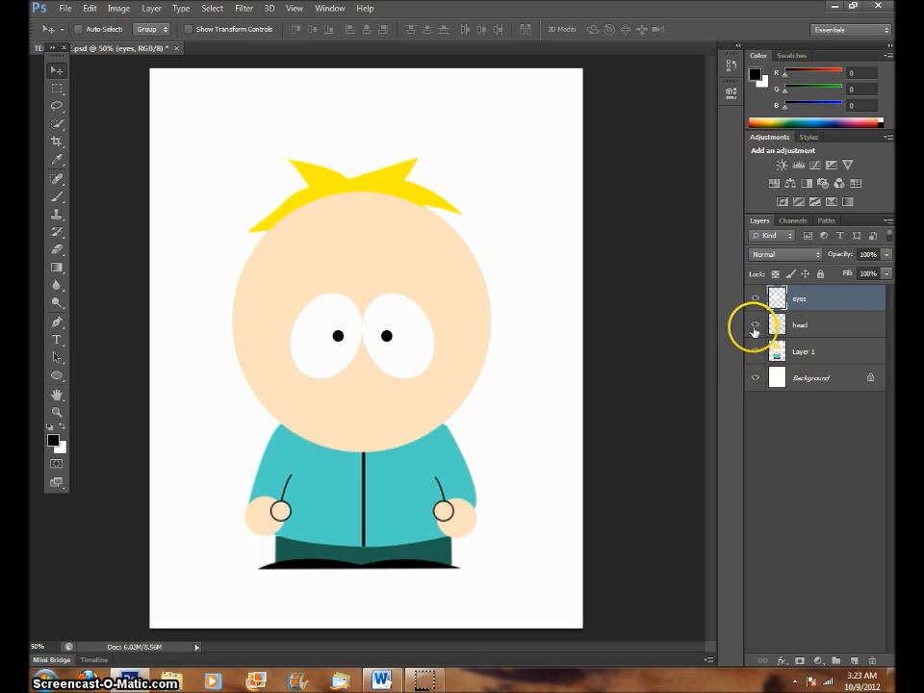
left_click(754, 330)
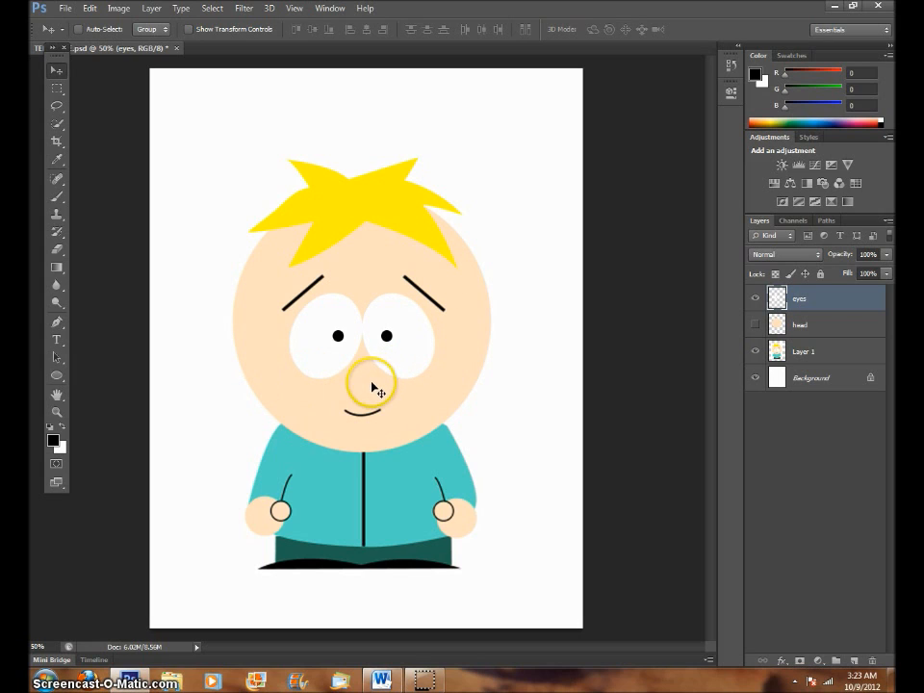
left_click(58, 378)
left_click(58, 378)
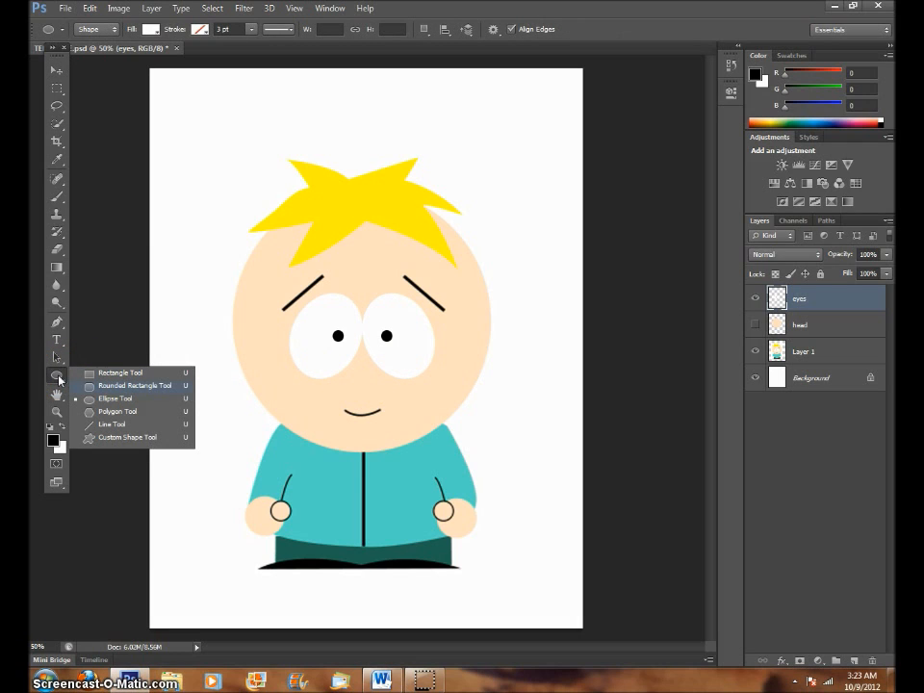
left_click(135, 385)
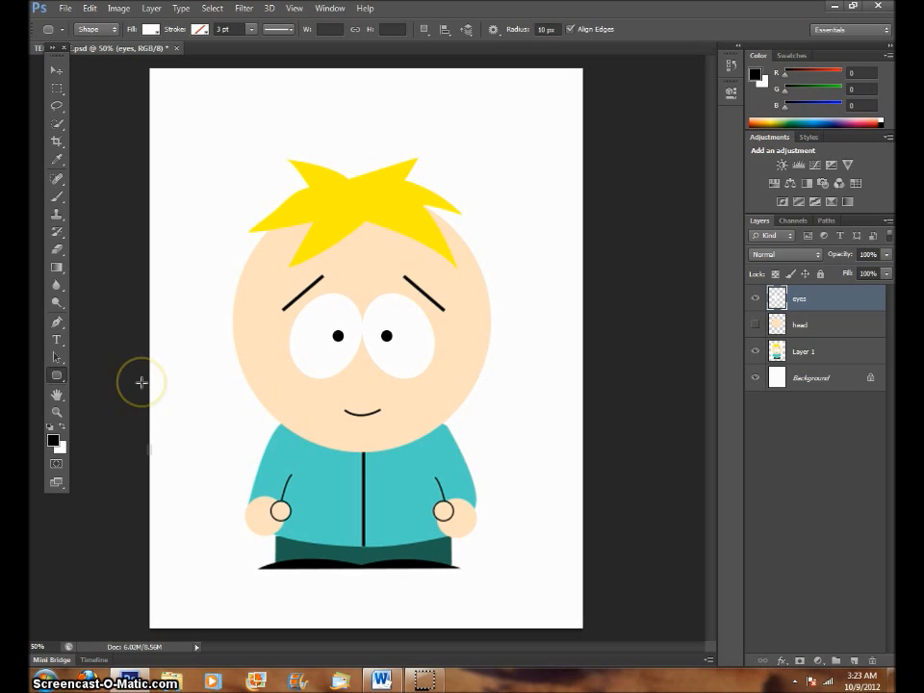
Set the rounded rectangle's fill colour to dark brown (#482d10)
left_click(151, 32)
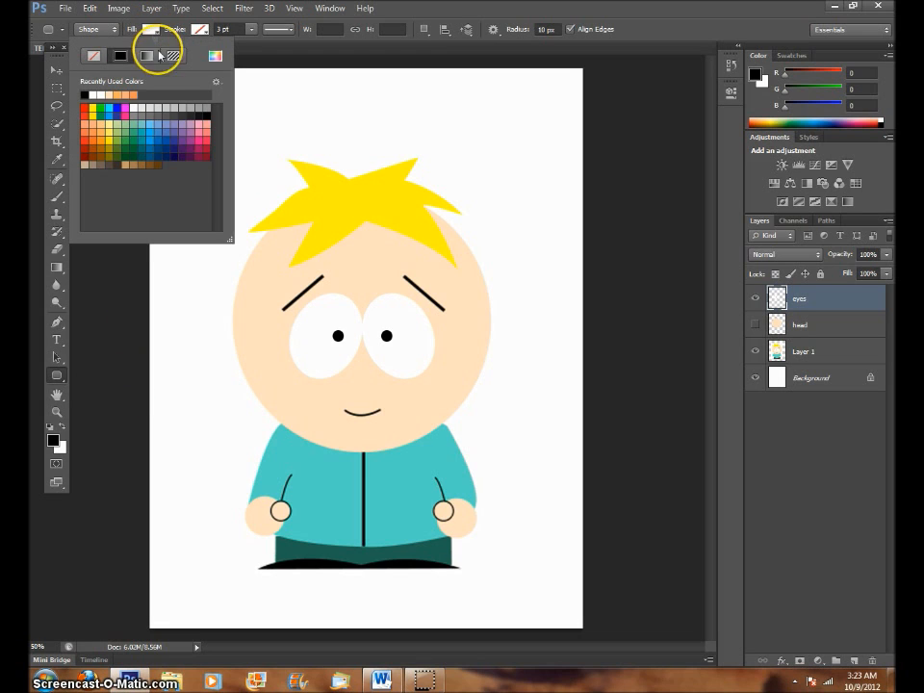
left_click(213, 60)
left_click(528, 288)
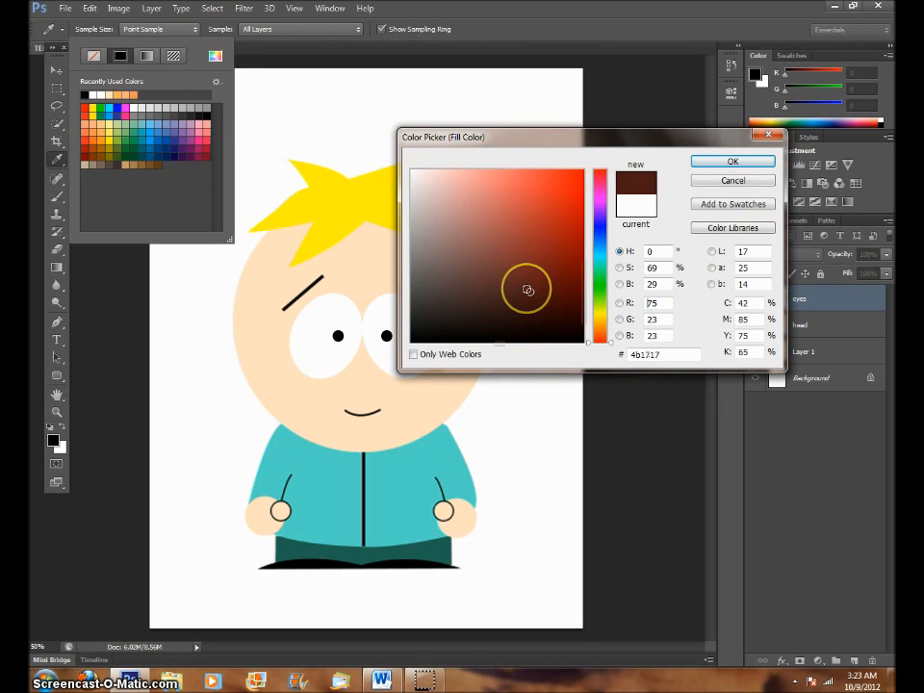
left_click_drag(607, 341, 605, 338)
left_click_drag(536, 293, 554, 314)
mouse_move(589, 328)
left_mouse_down()
mouse_move(553, 306)
mouse_move(548, 289)
left_mouse_up()
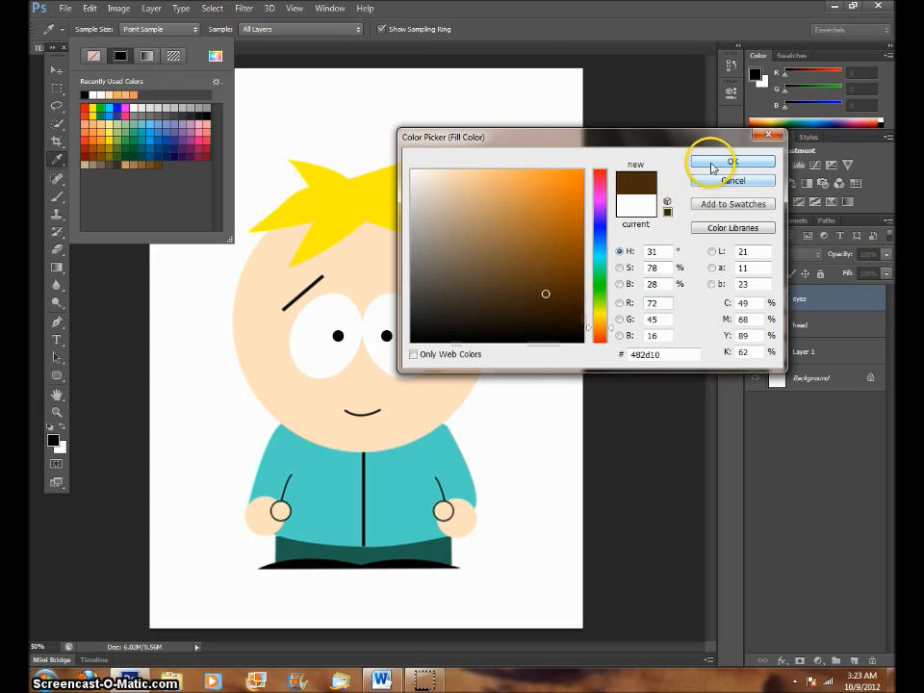
left_click(713, 163)
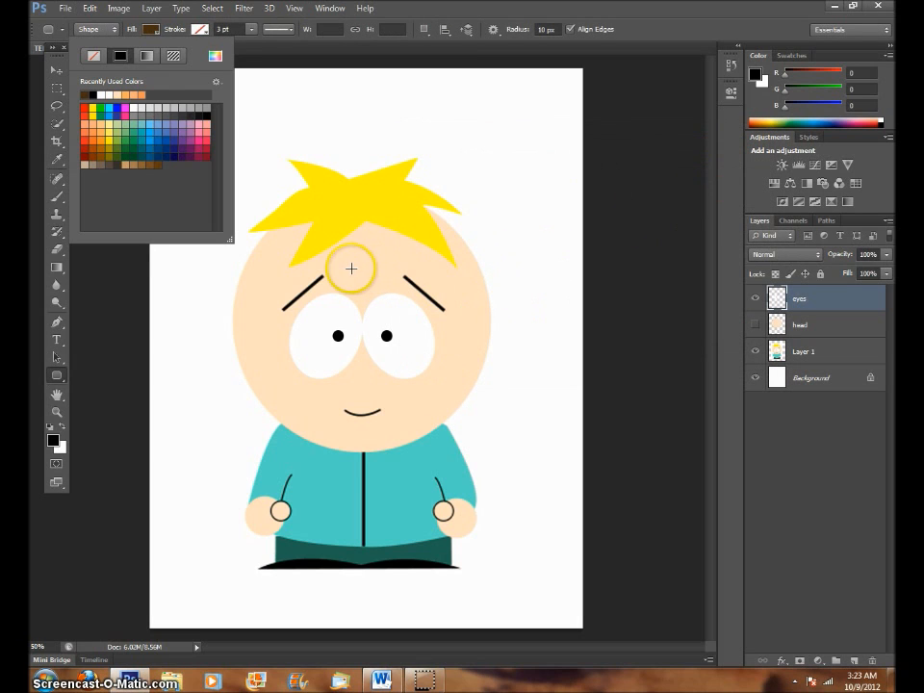
Hide Layer 1, show the head layer, and draw a rounded rectangle about 208 by 55 px above the left-hand eye
left_click(755, 354)
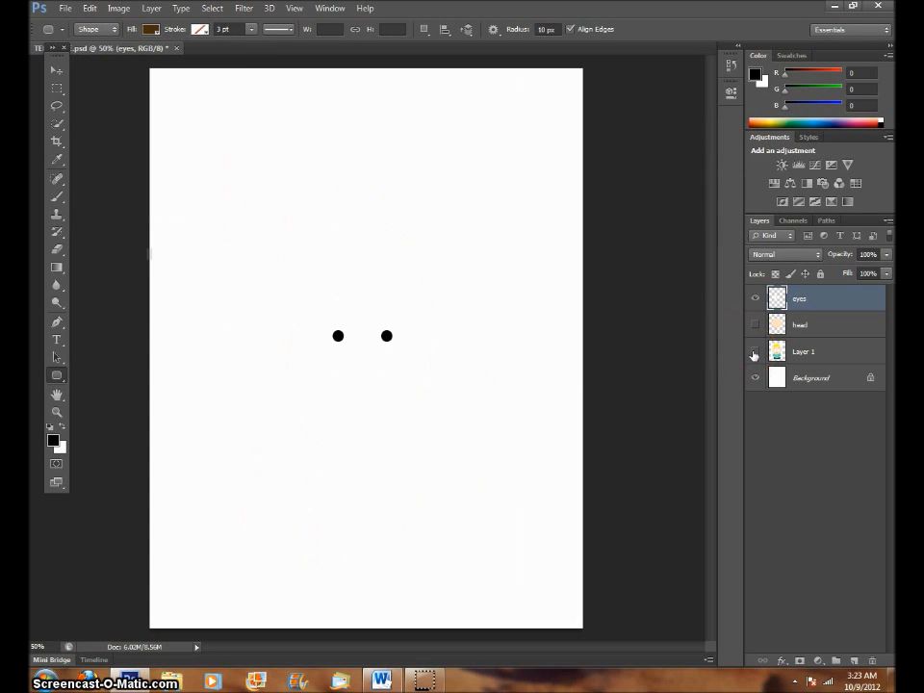
left_click(756, 326)
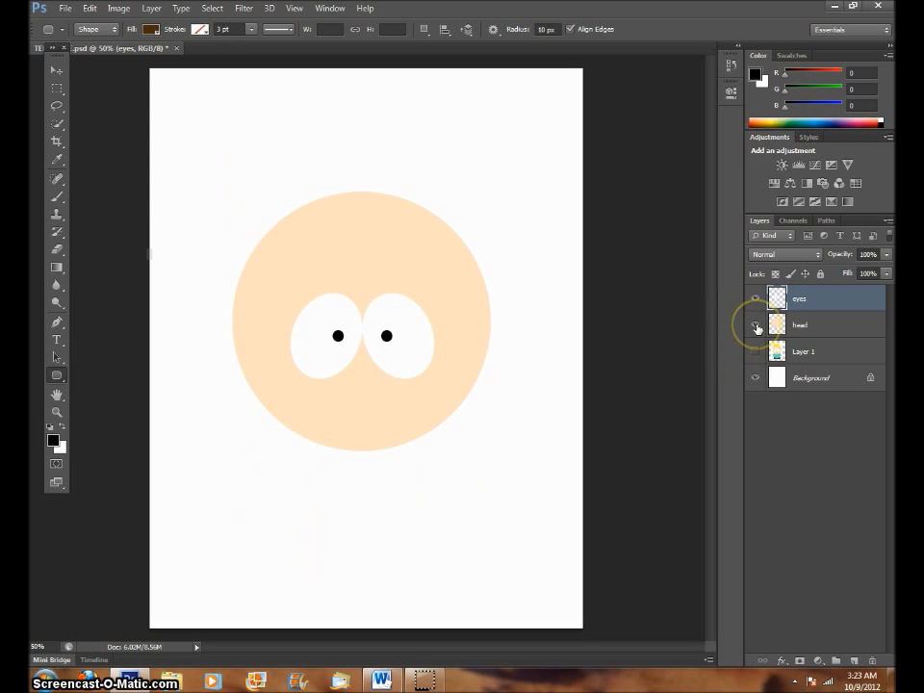
left_click(57, 412)
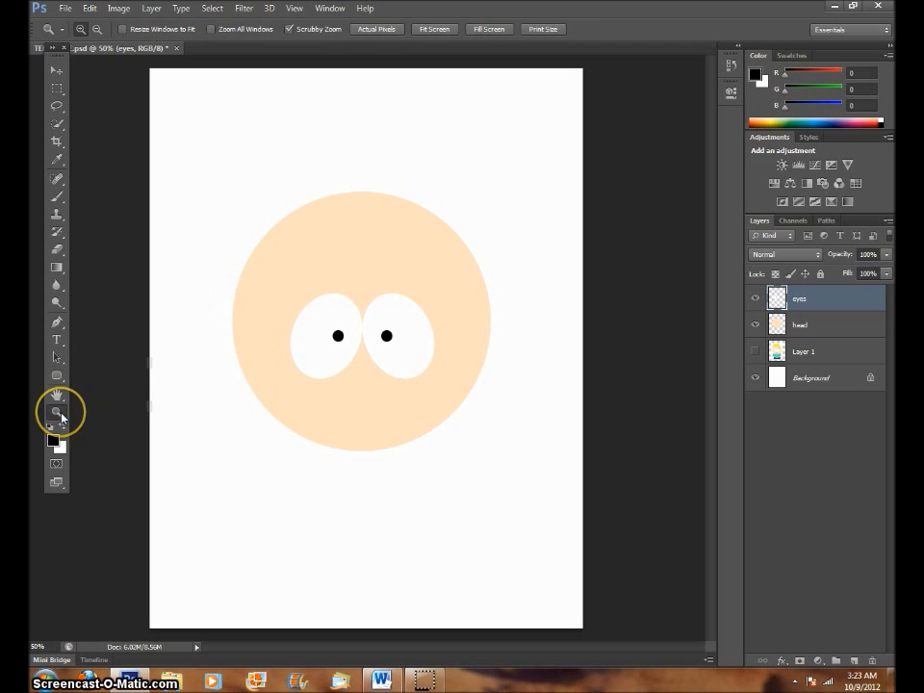
left_click_drag(300, 274, 300, 274)
scroll(507, 388, "down", 3)
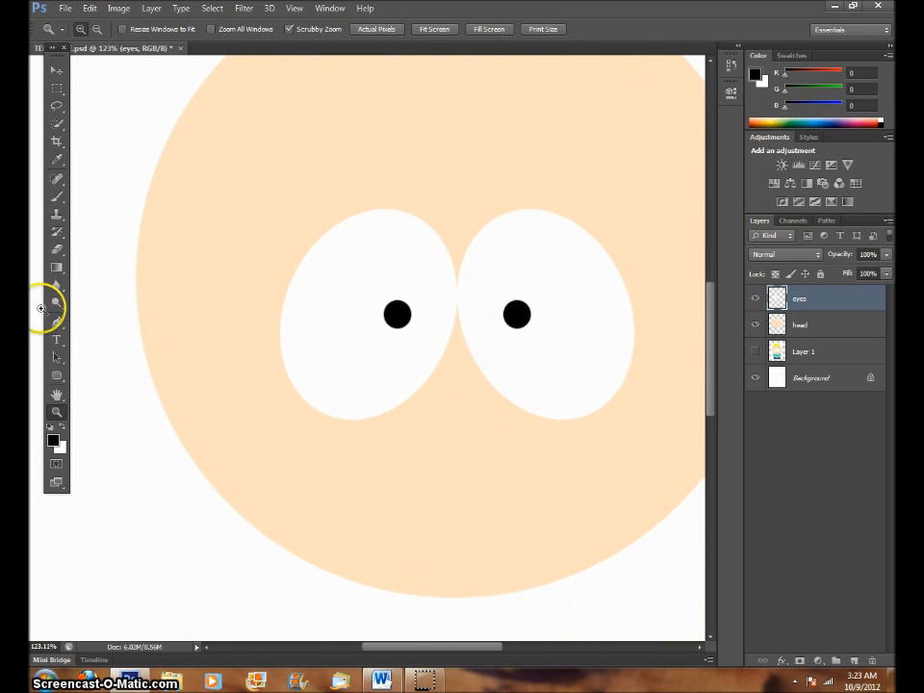
left_click(57, 375)
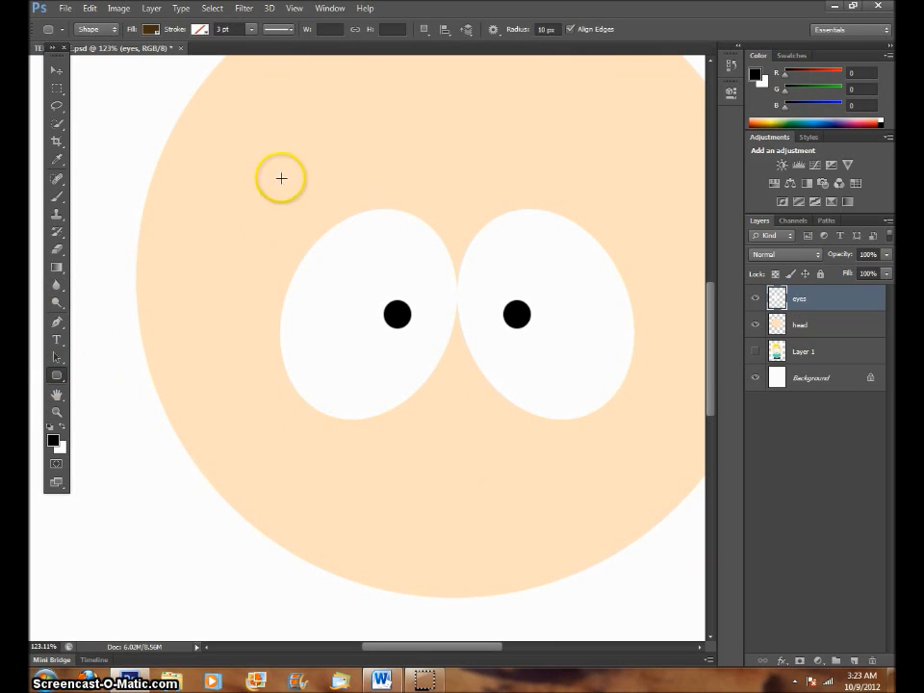
mouse_move(281, 136)
left_mouse_down()
mouse_move(324, 176)
mouse_move(454, 183)
mouse_move(280, 137)
left_mouse_up()
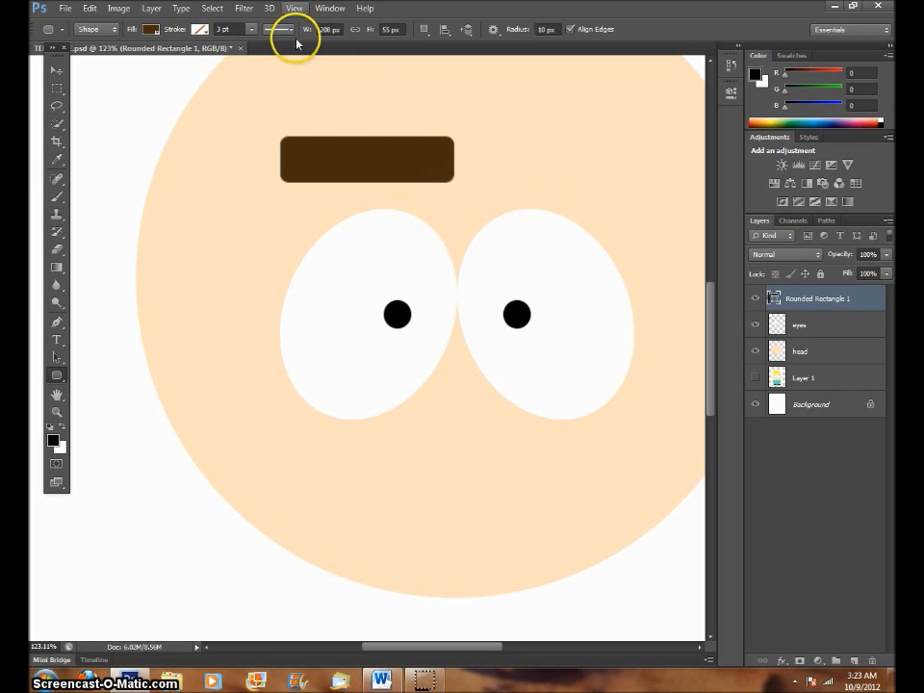
Free-transform the brown rectangle to a rotation of about 1° and position it slightly higher and farther outward above the left-hand eye
scroll(455, 291, "up", 2)
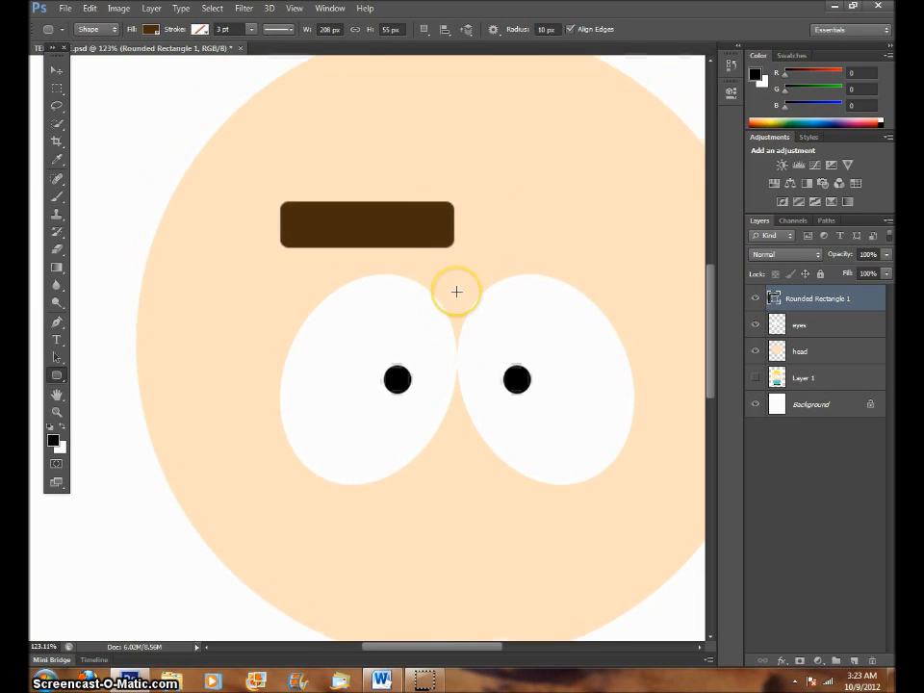
scroll(457, 291, "up", 1)
left_click(91, 9)
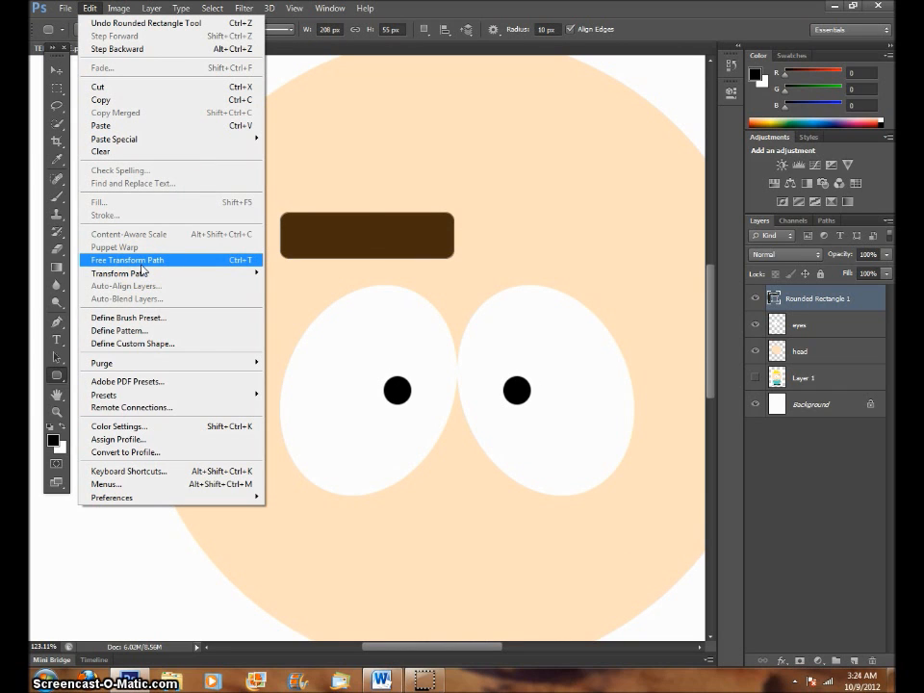
left_click(141, 269)
left_click_drag(231, 176, 253, 132)
left_click_drag(416, 253, 413, 287)
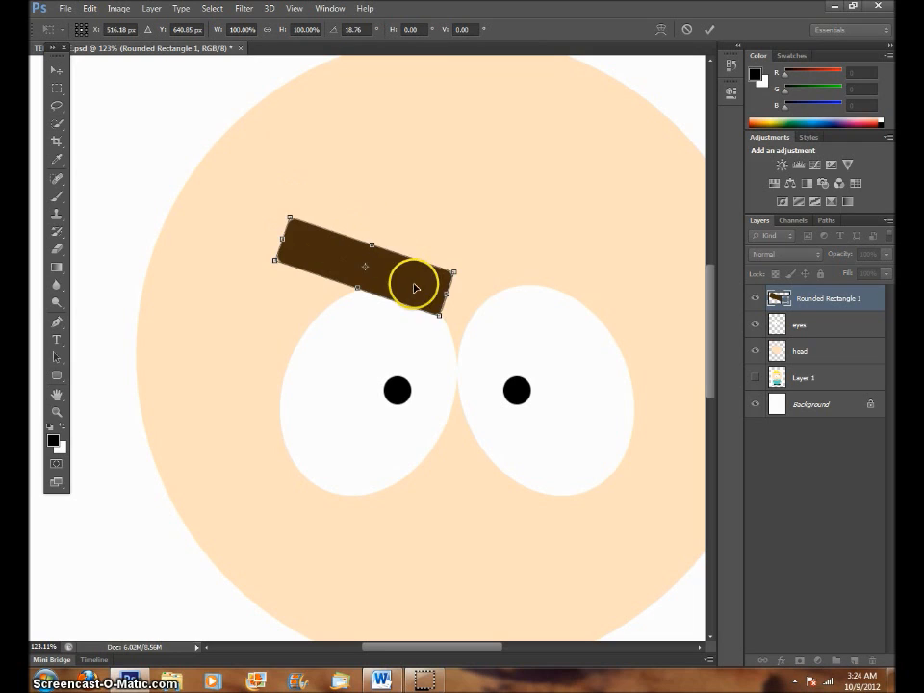
left_click_drag(258, 182, 219, 256)
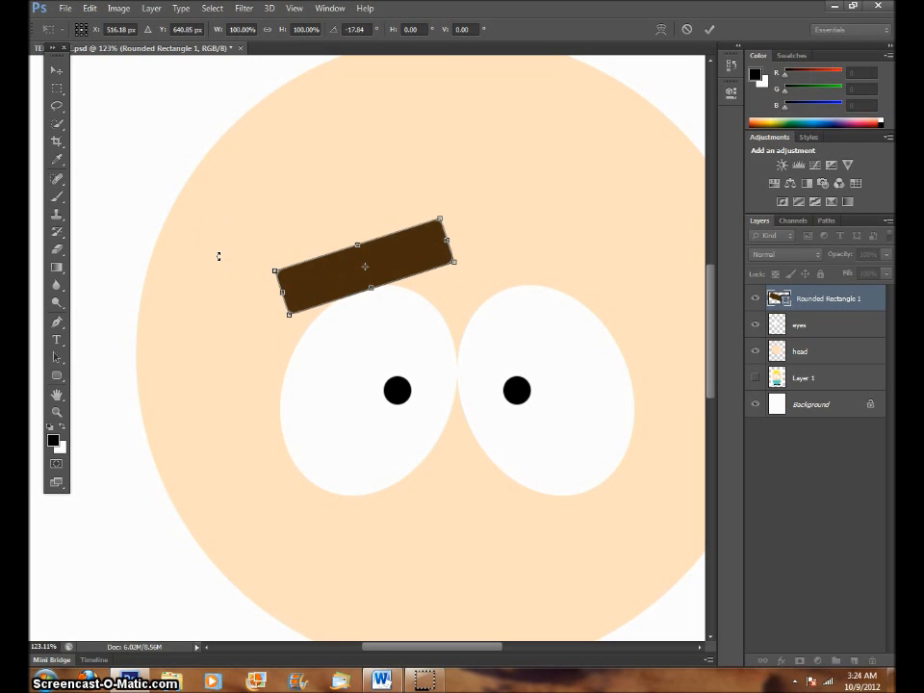
left_click_drag(233, 213, 248, 174)
left_click_drag(392, 270, 372, 245)
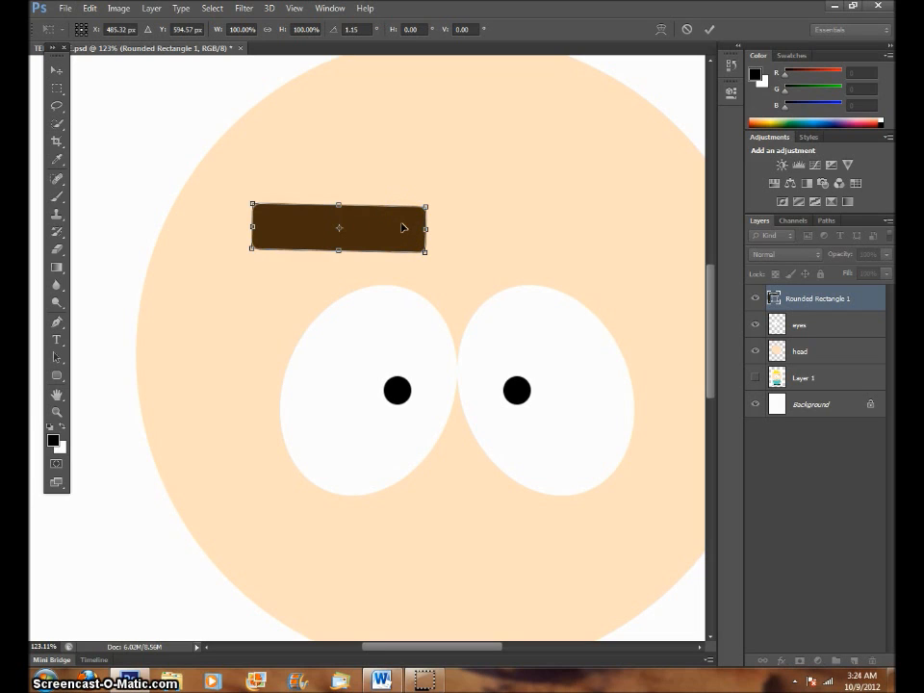
Warp the outer end of the brown rectangle into a stretched, tapered eyebrow tip
left_click(661, 31)
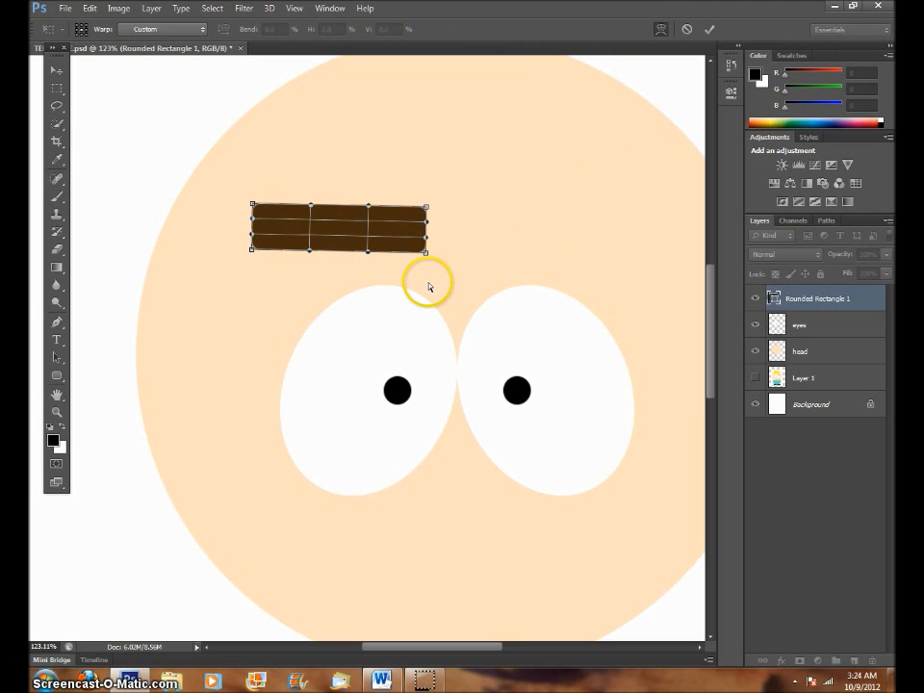
left_click_drag(217, 244, 201, 250)
left_click(260, 220)
left_click_drag(251, 222, 309, 208)
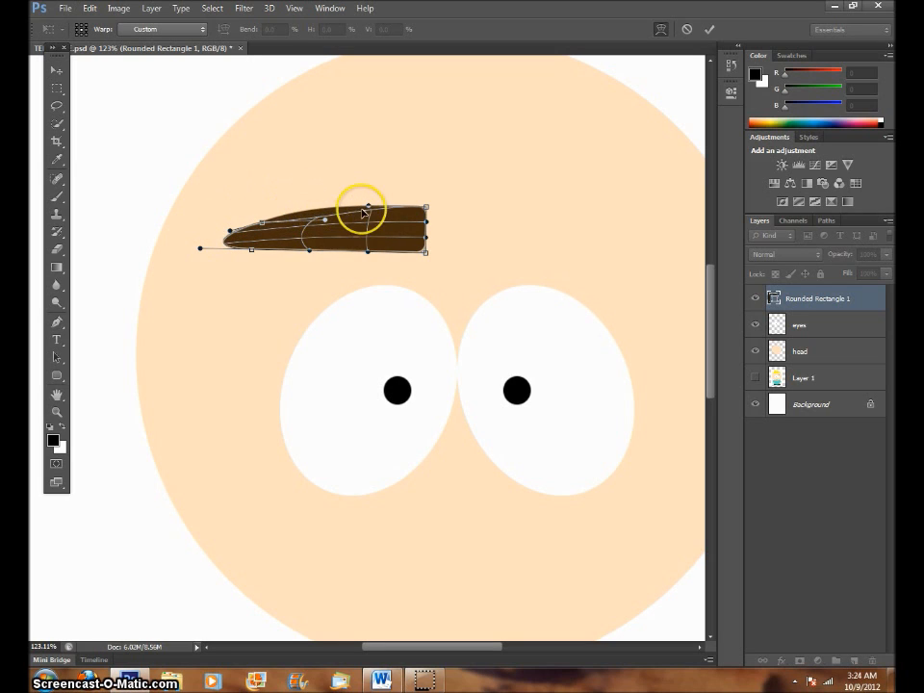
Warp the eyebrow's lower edge into an arch, refine its inner and outer ends, and apply the warp
left_click_drag(429, 226, 431, 235)
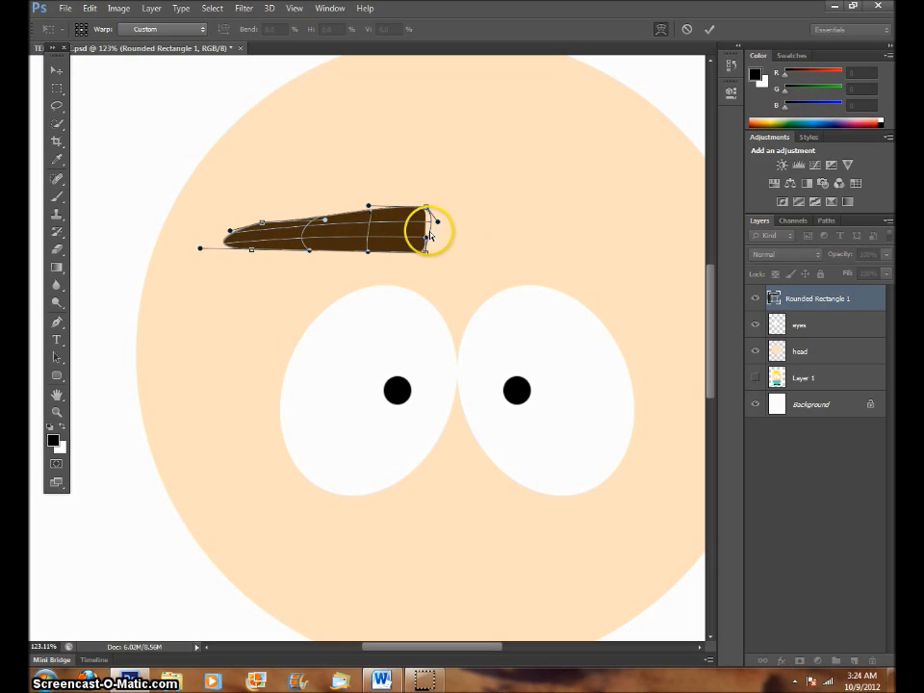
left_click_drag(369, 252, 378, 236)
left_click_drag(310, 245, 311, 237)
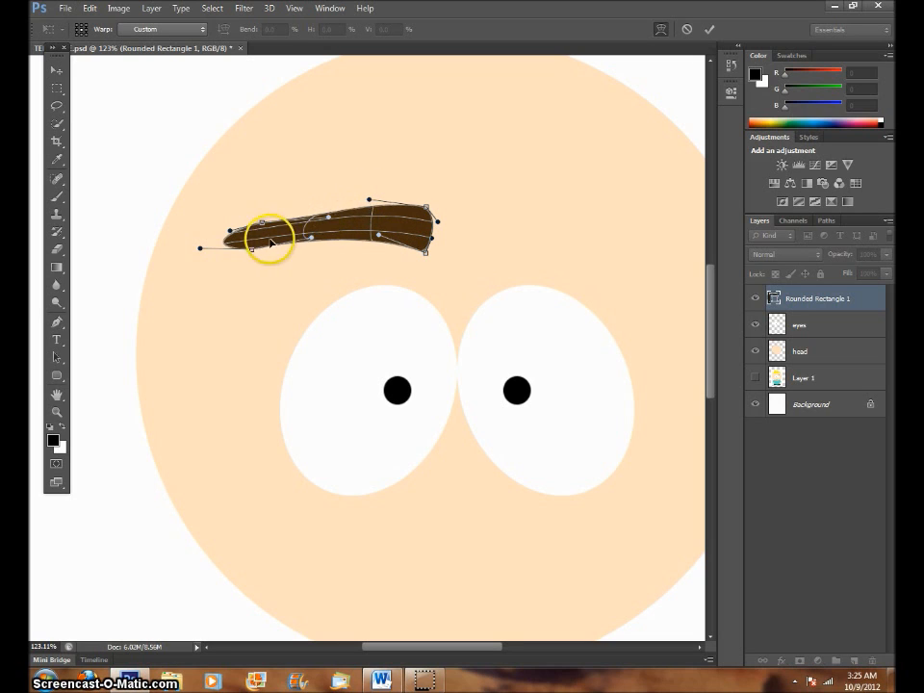
left_click_drag(256, 244, 259, 248)
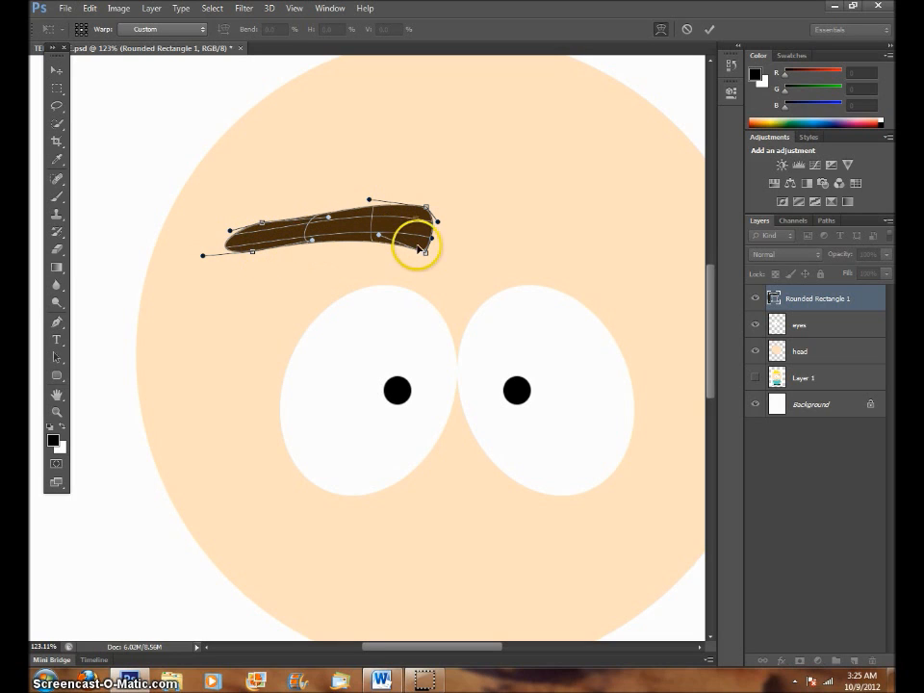
left_click_drag(426, 252, 390, 219)
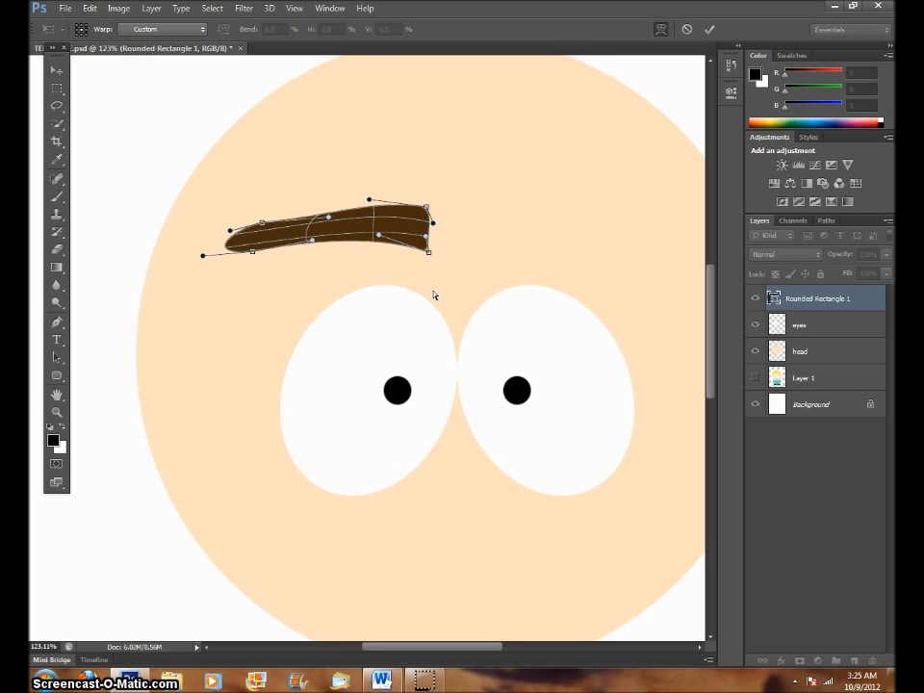
key("Return")
left_click(405, 281)
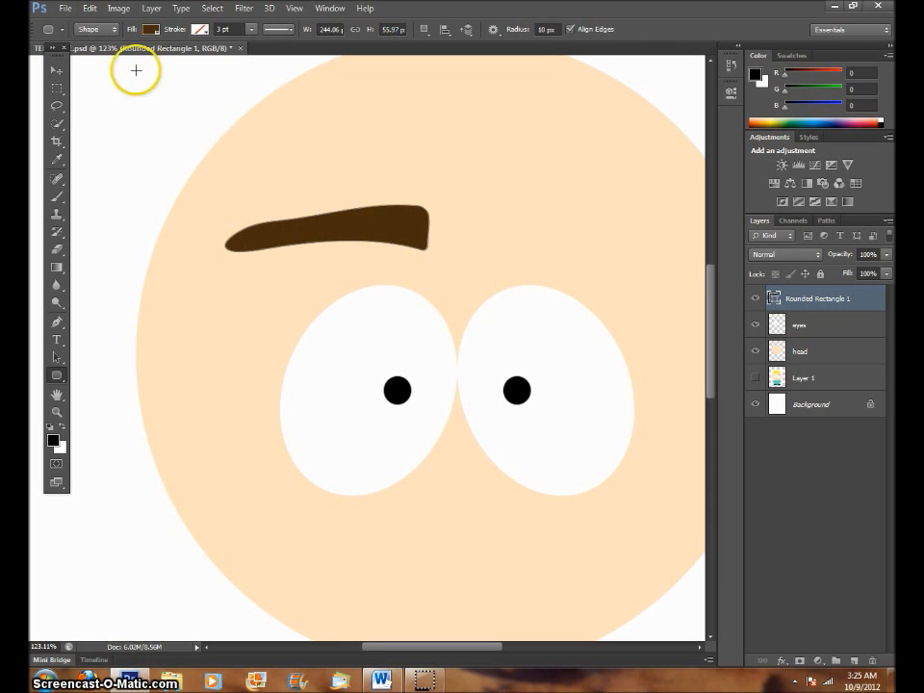
Free-transform the eyebrow to about 82% width and 17.6° rotation, and place it over the upper edge of the left-hand eye
left_click(90, 10)
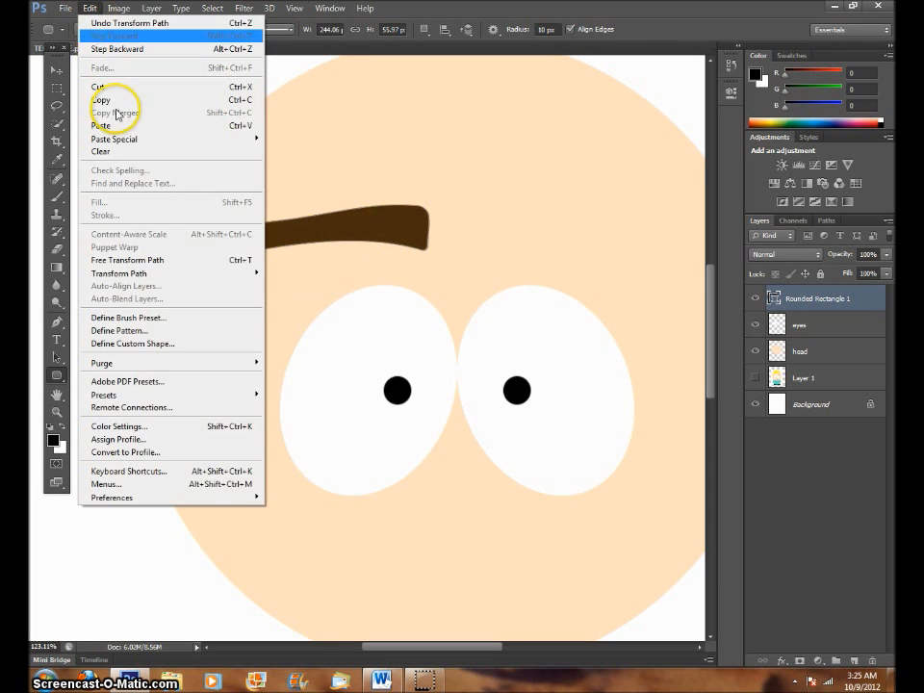
left_click(171, 258)
left_click_drag(213, 229, 254, 229)
mouse_move(248, 183)
left_mouse_down()
mouse_move(367, 216)
mouse_move(237, 187)
mouse_move(251, 176)
mouse_move(246, 181)
left_mouse_up()
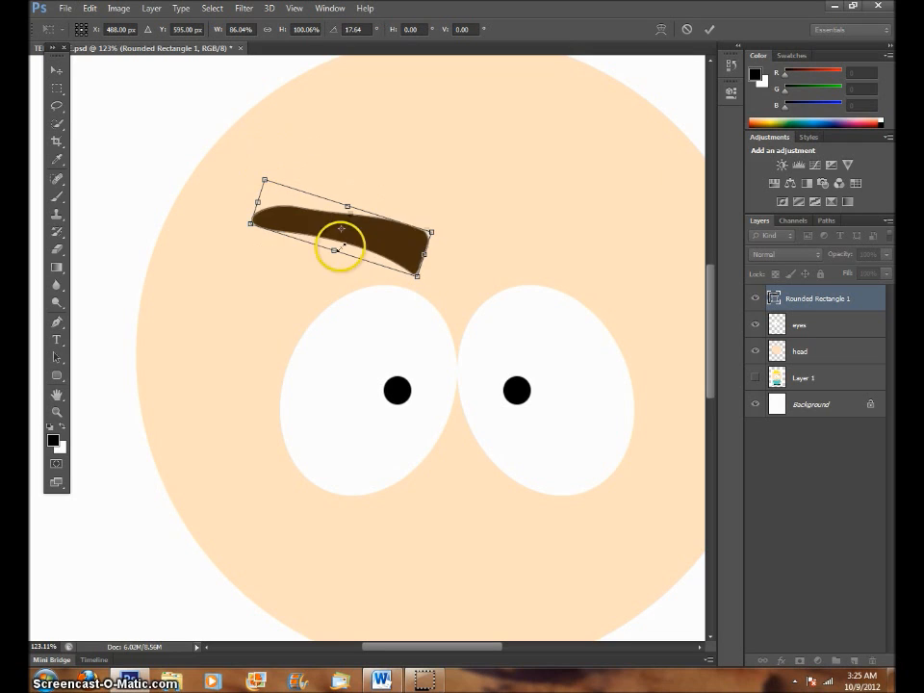
left_click_drag(396, 243, 413, 269)
left_click_drag(269, 243, 275, 244)
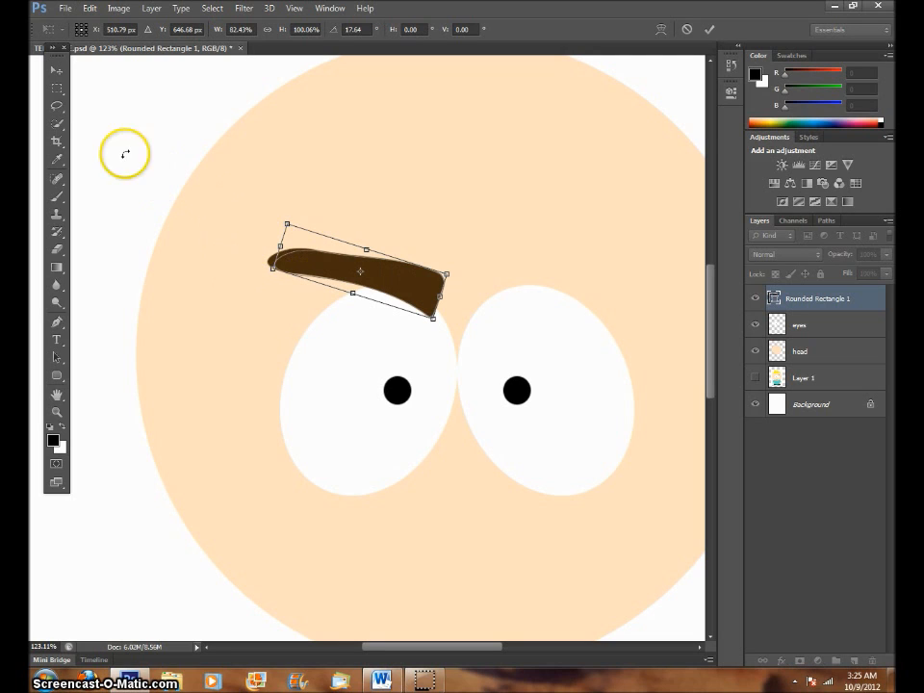
key("Return")
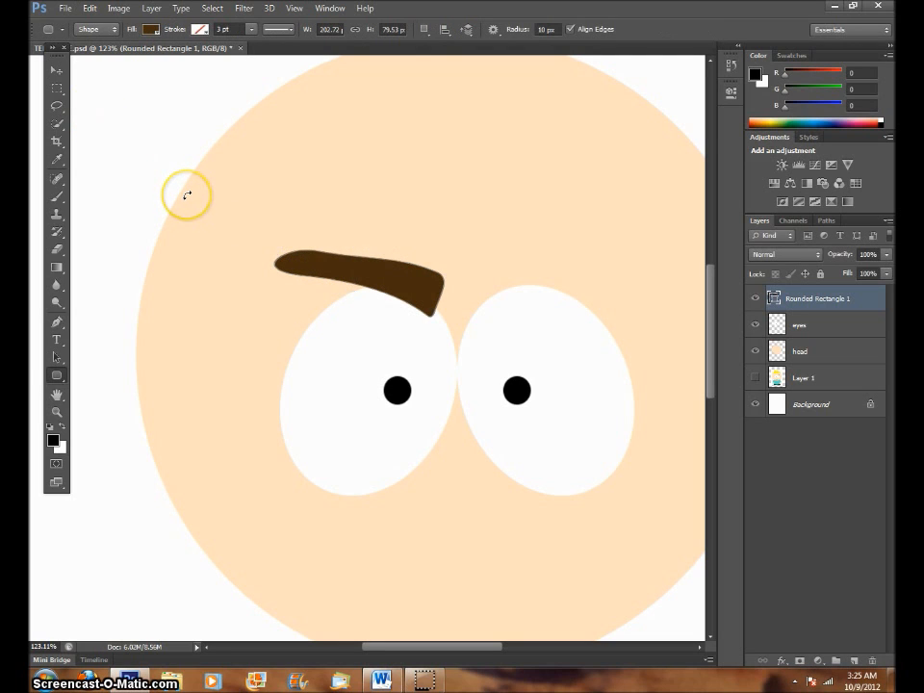
Duplicate the eyebrow's Rounded Rectangle 1 layer as Rounded Rectangle 1 copy
scroll(430, 289, "up", 1)
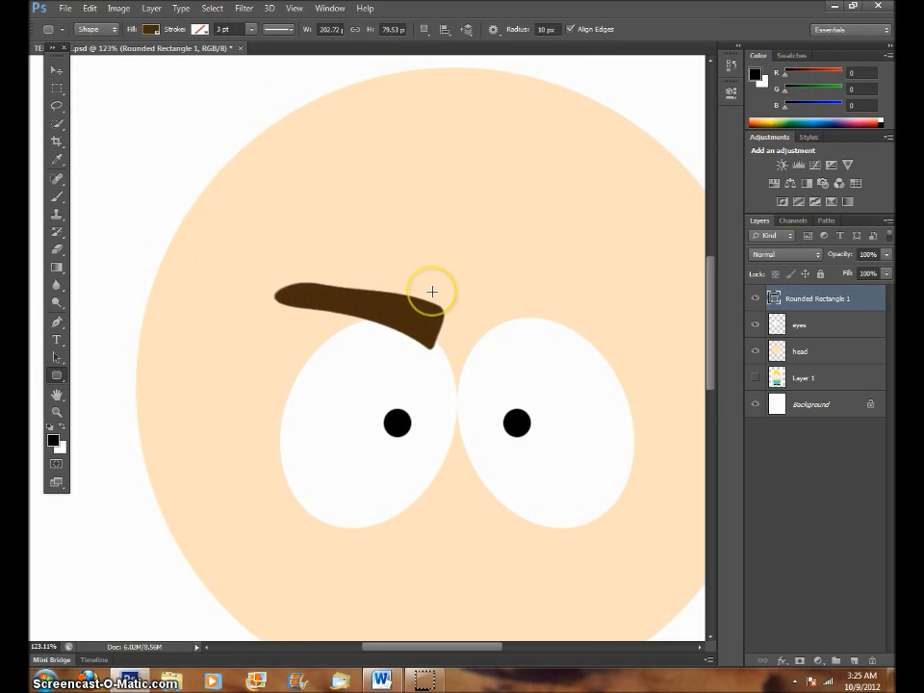
scroll(438, 294, "down", 1)
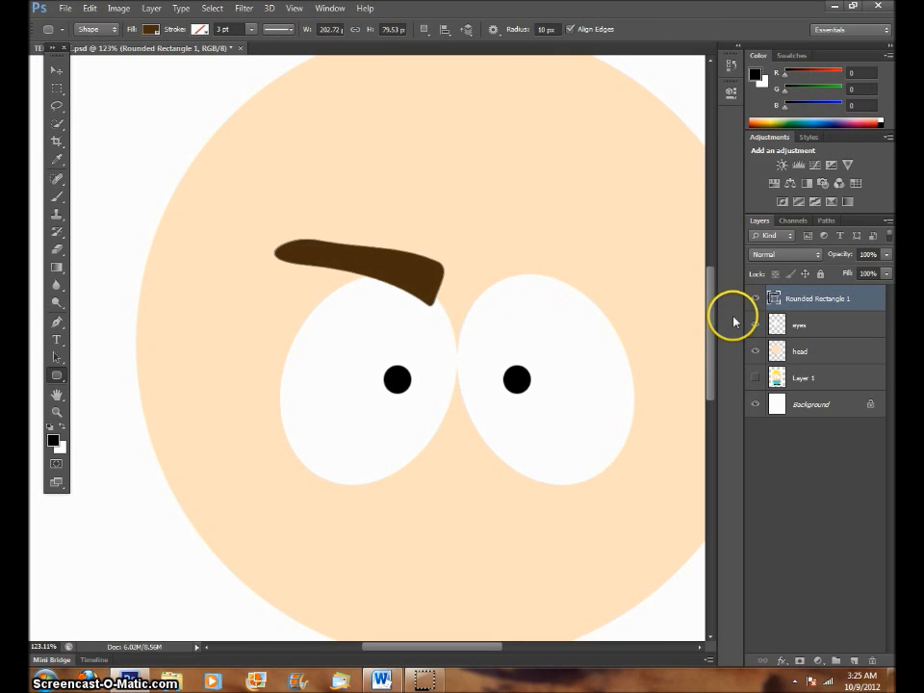
right_click(863, 305)
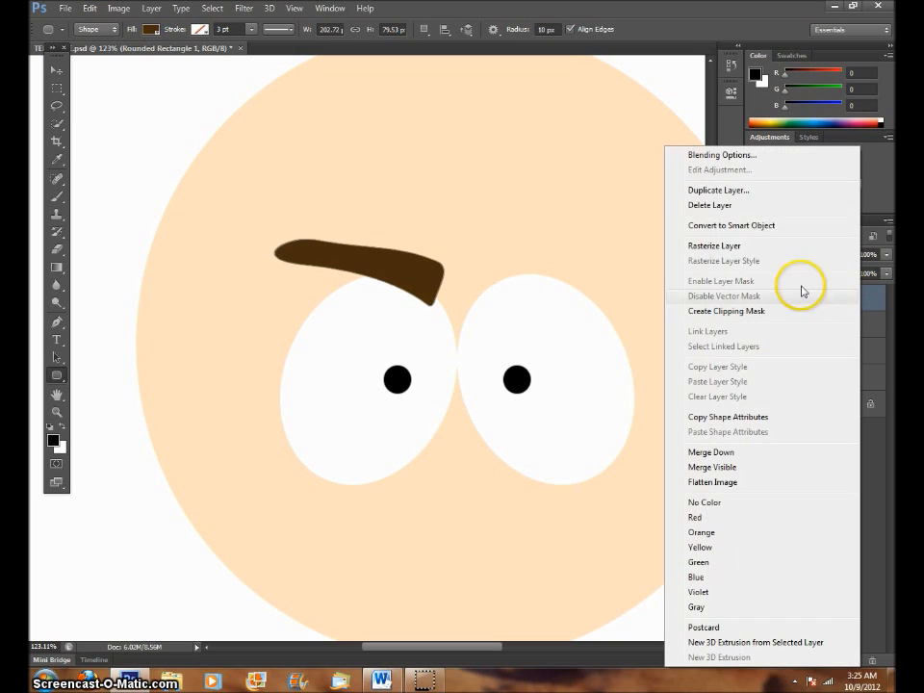
left_click(700, 195)
left_click(590, 209)
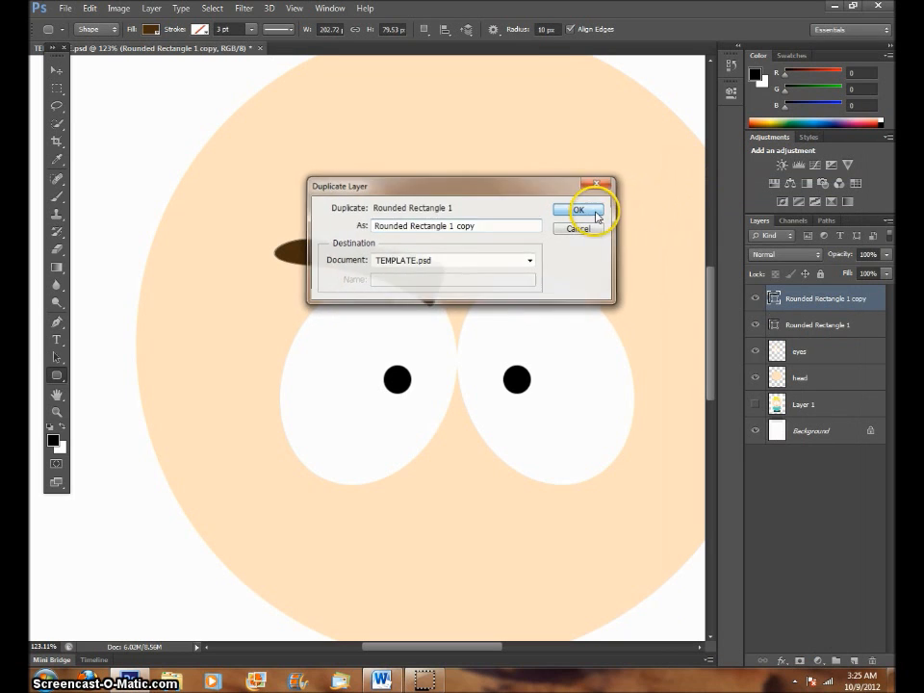
Flip the duplicated eyebrow horizontally and move it above the right-hand eye to mirror the first one
left_click(89, 9)
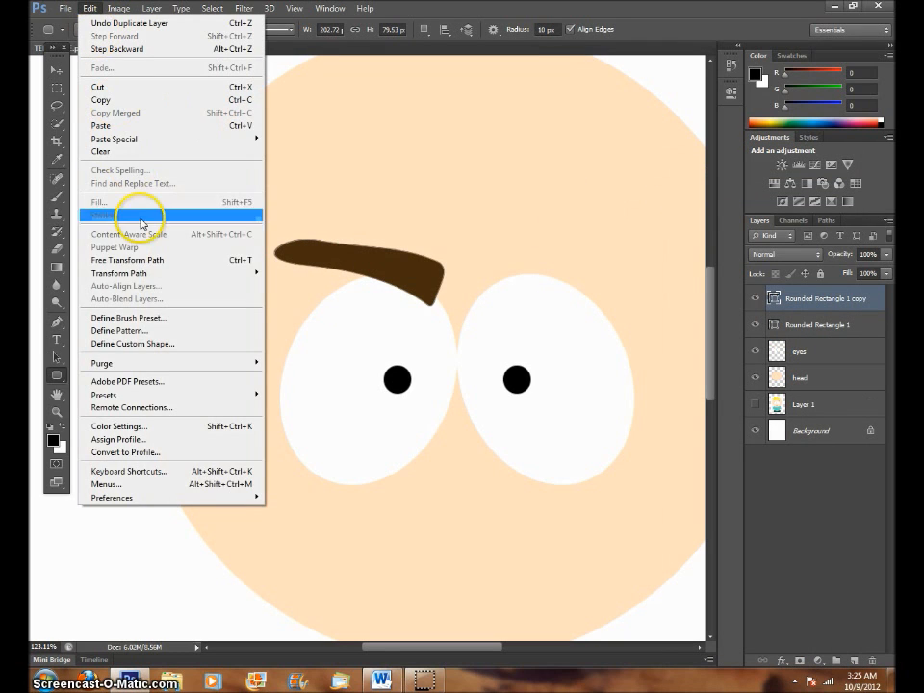
mouse_move(153, 275)
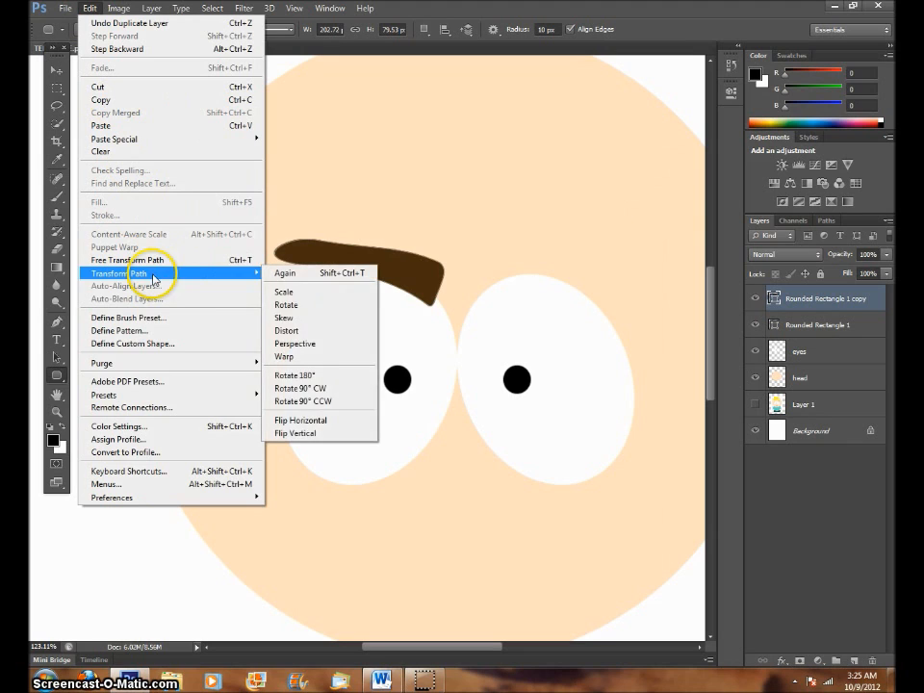
left_click(362, 420)
left_click(55, 70)
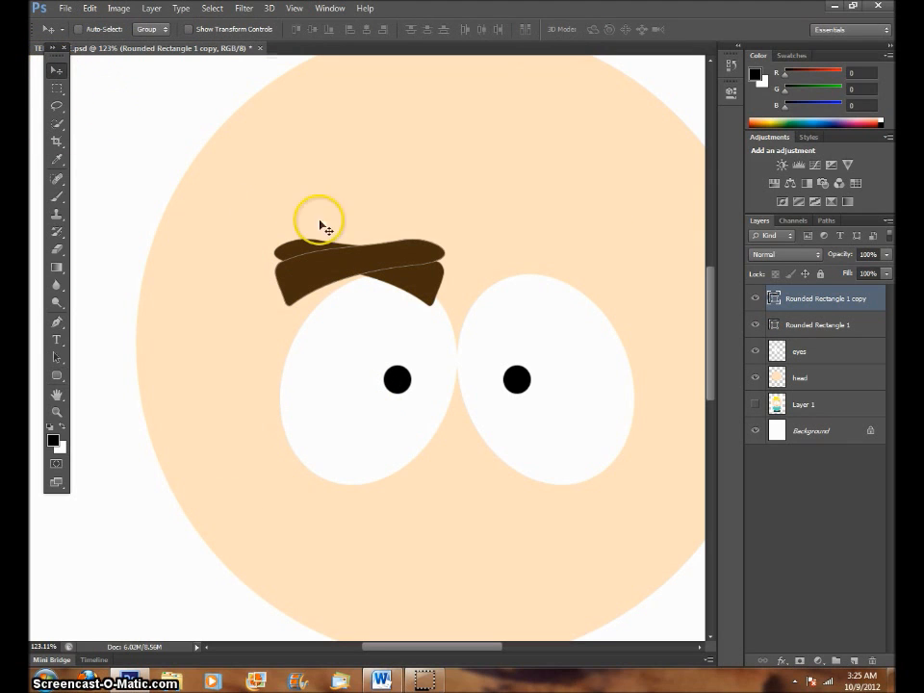
left_click_drag(330, 267, 521, 274)
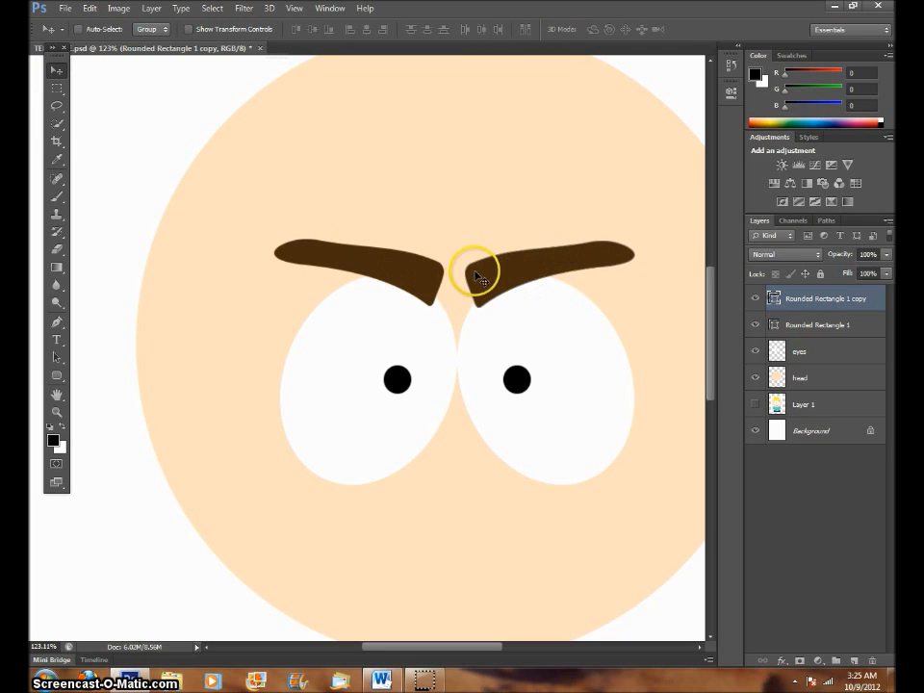
left_click(91, 12)
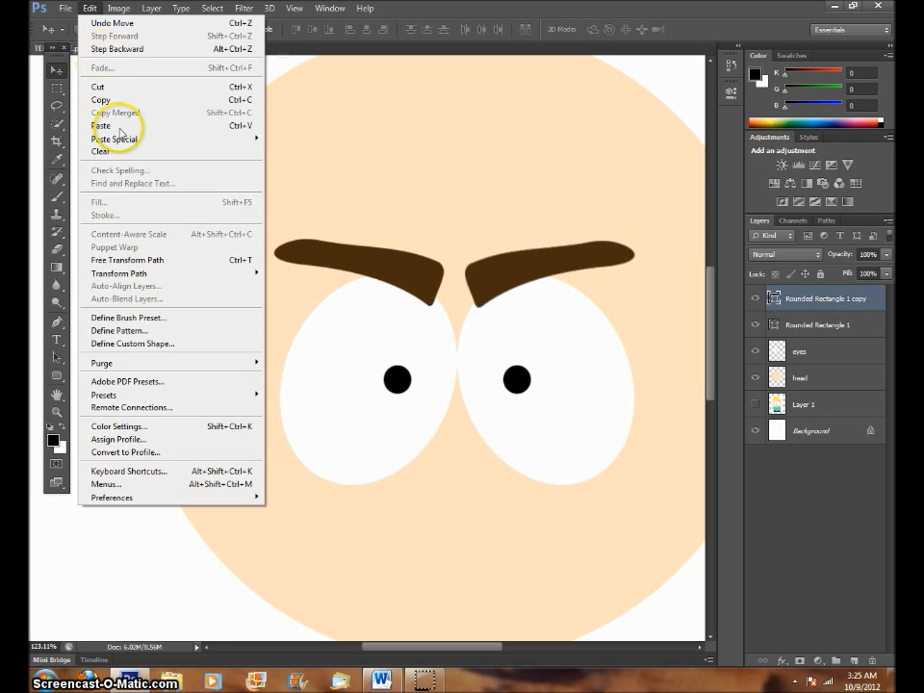
Free-transform the duplicated eyebrow with a rotation of about 5.8° and seat it on the upper edge of the right-hand eye
left_click(168, 260)
left_click_drag(657, 210, 656, 206)
left_click_drag(571, 276, 565, 262)
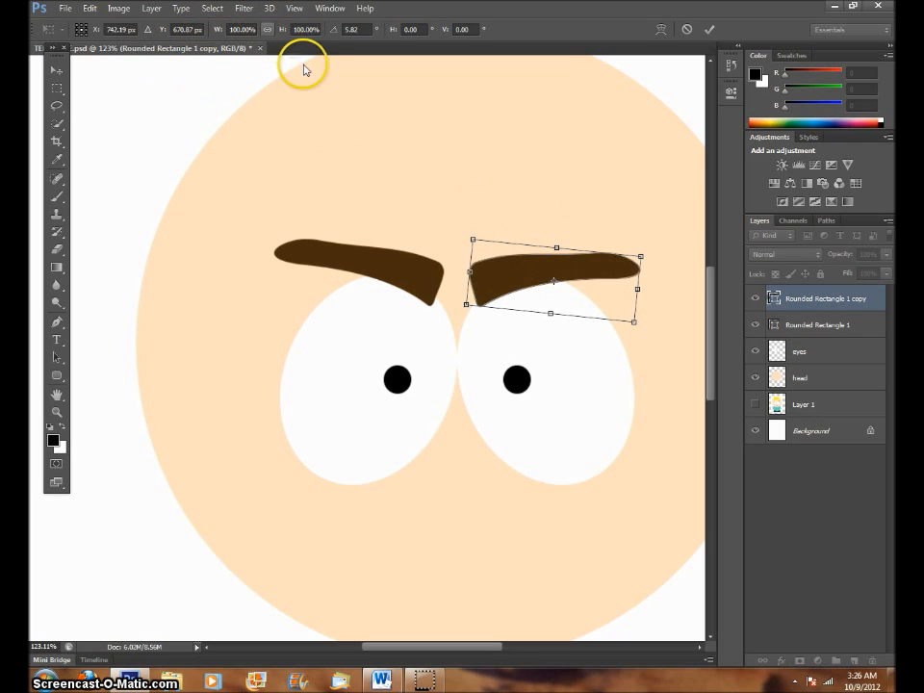
key("Return")
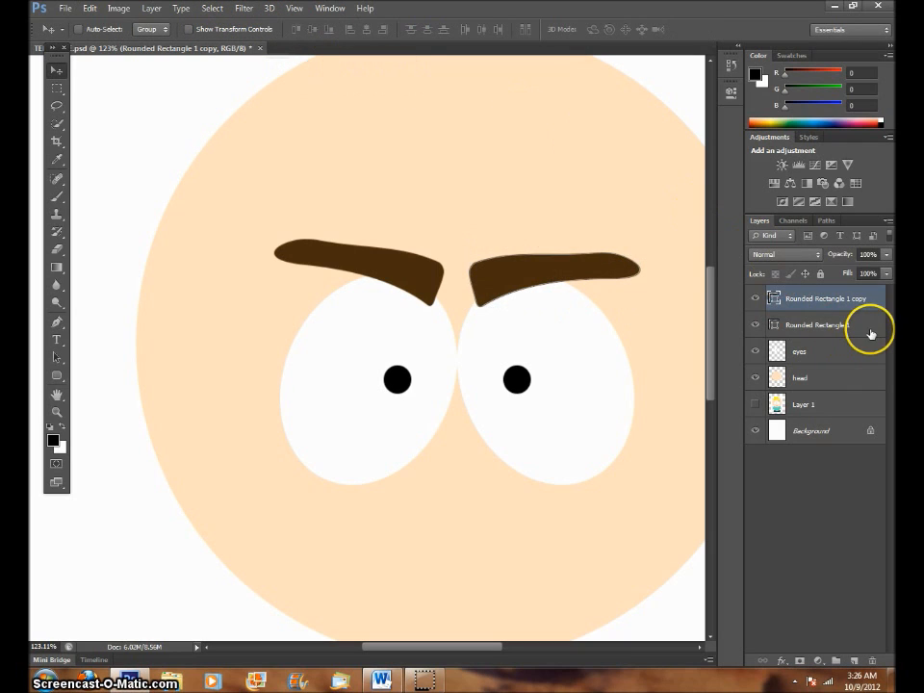
Rasterize the Rounded Rectangle 1 and Rounded Rectangle 1 copy eyebrow layers together
left_click(818, 325, "shift")
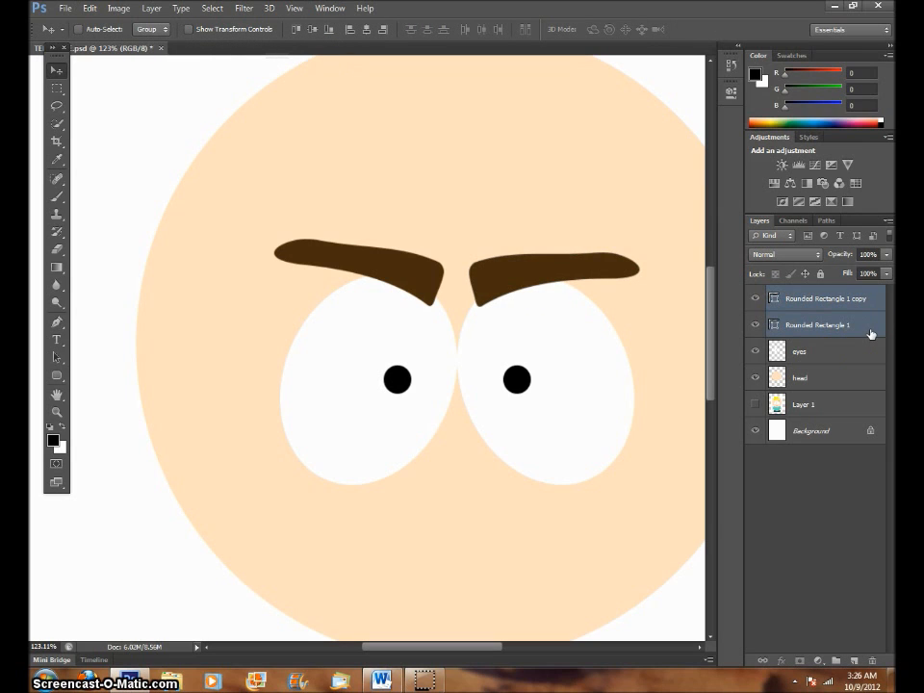
right_click(836, 324)
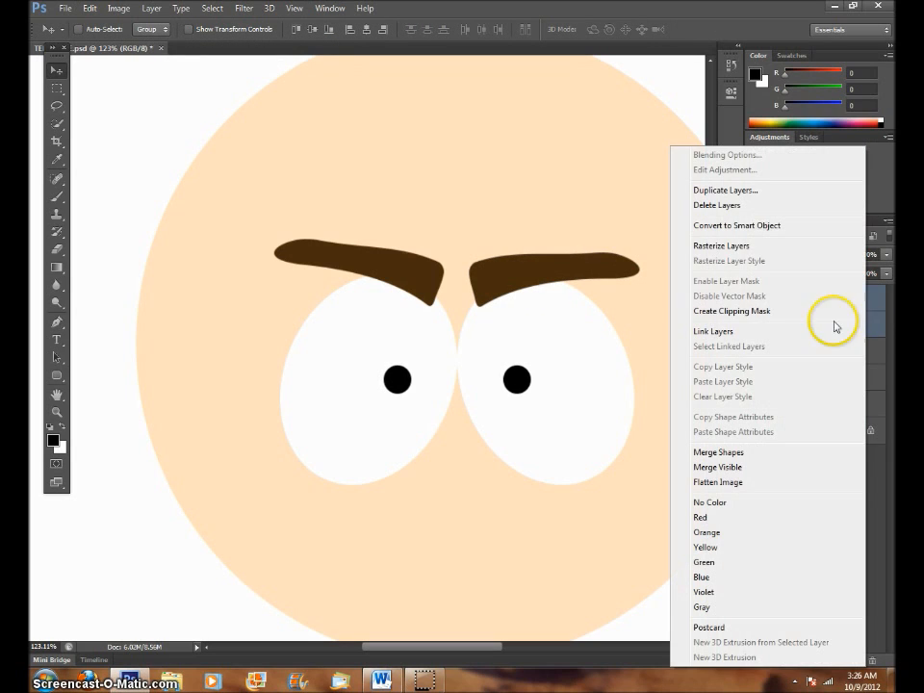
left_click(731, 247)
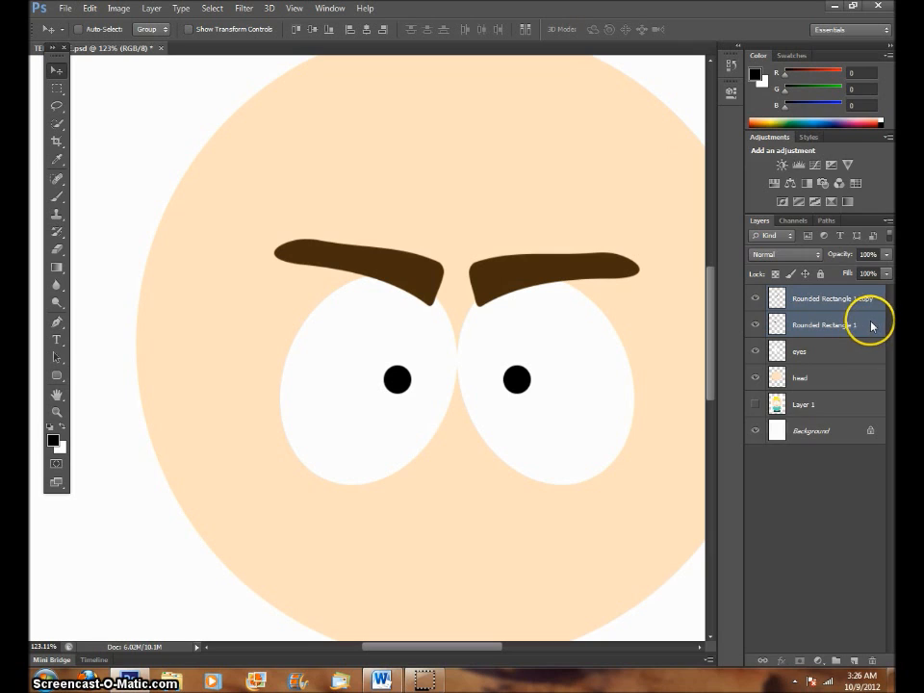
Merge the two rasterized eyebrow layers and rename the merged layer eyebrows
right_click(873, 327)
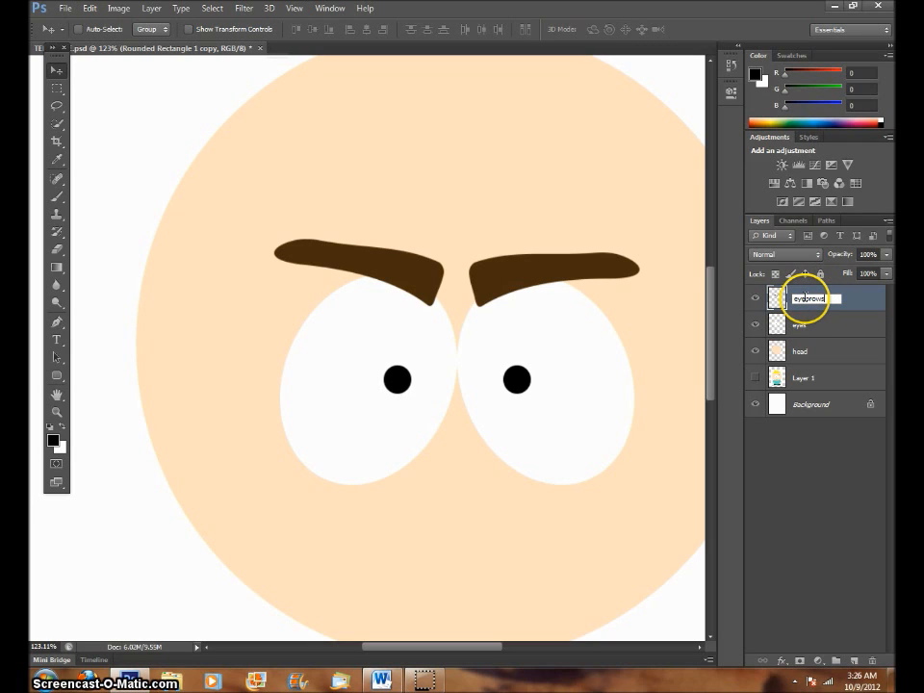
left_click(874, 299)
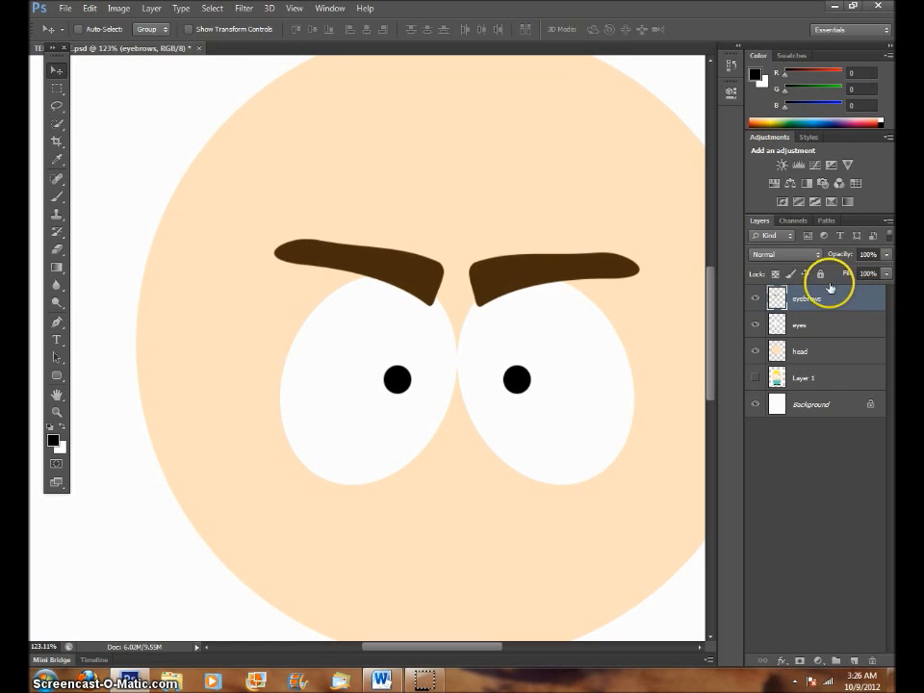
Fit the whole canvas in view and briefly show the Layer 1 template to compare it with the new face
left_click(294, 8)
left_click(312, 137)
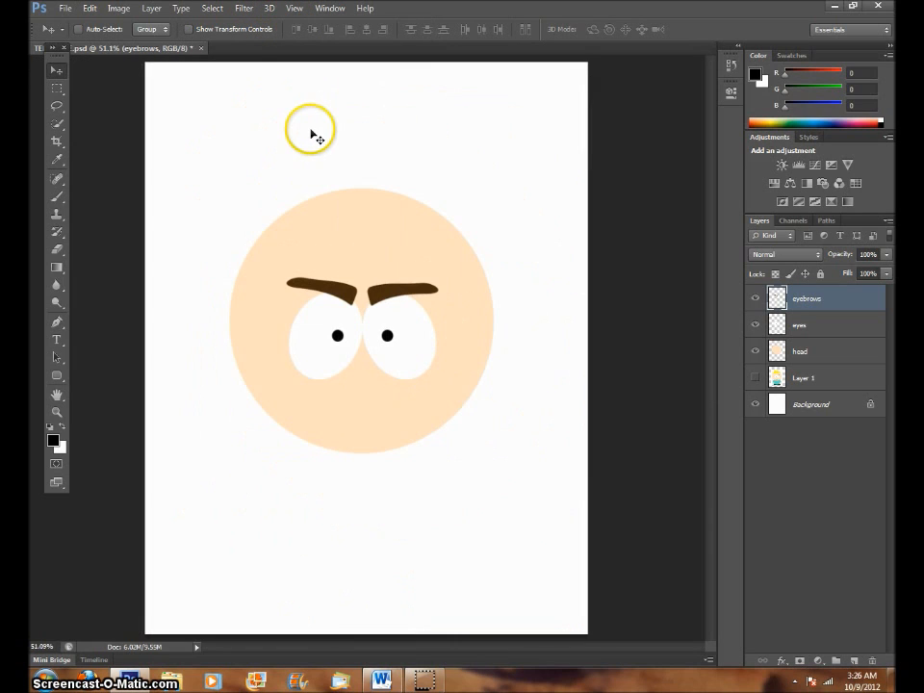
left_click(757, 379)
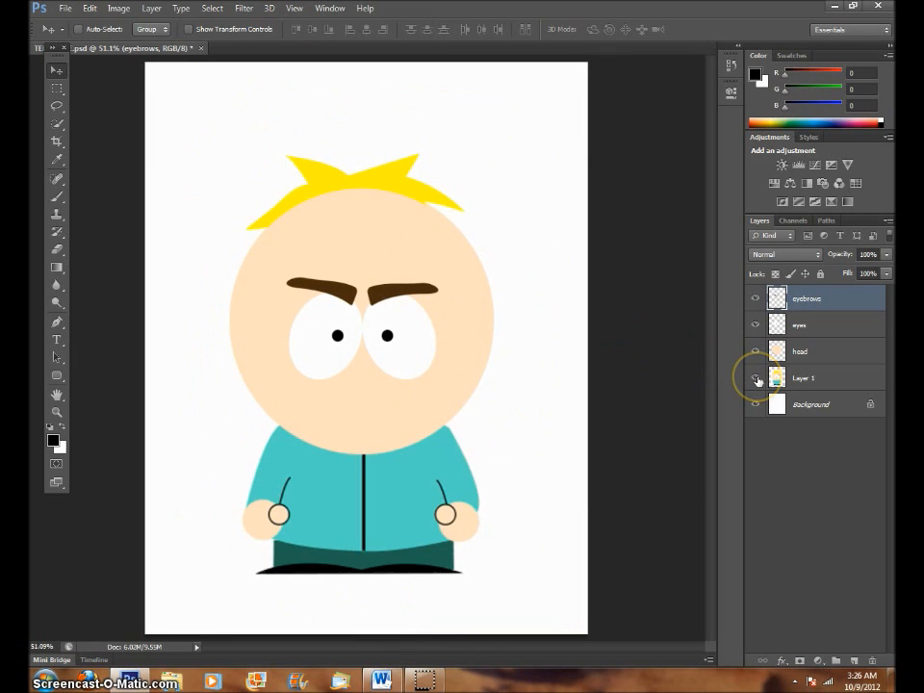
left_click(757, 380)
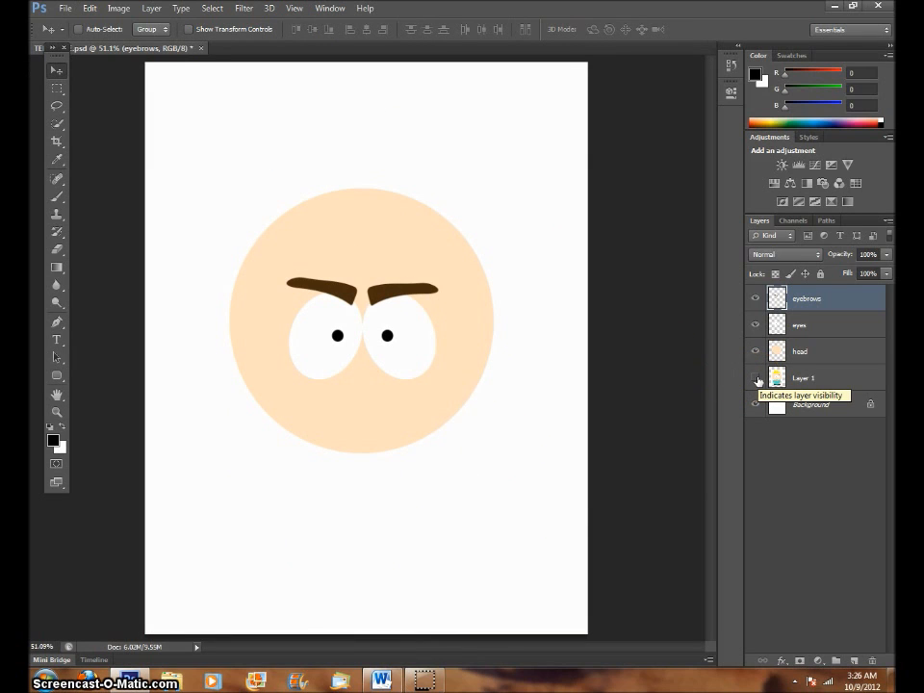
Open the mouth3 image from the Accessories folder inside South Park Stuff
left_click(62, 10)
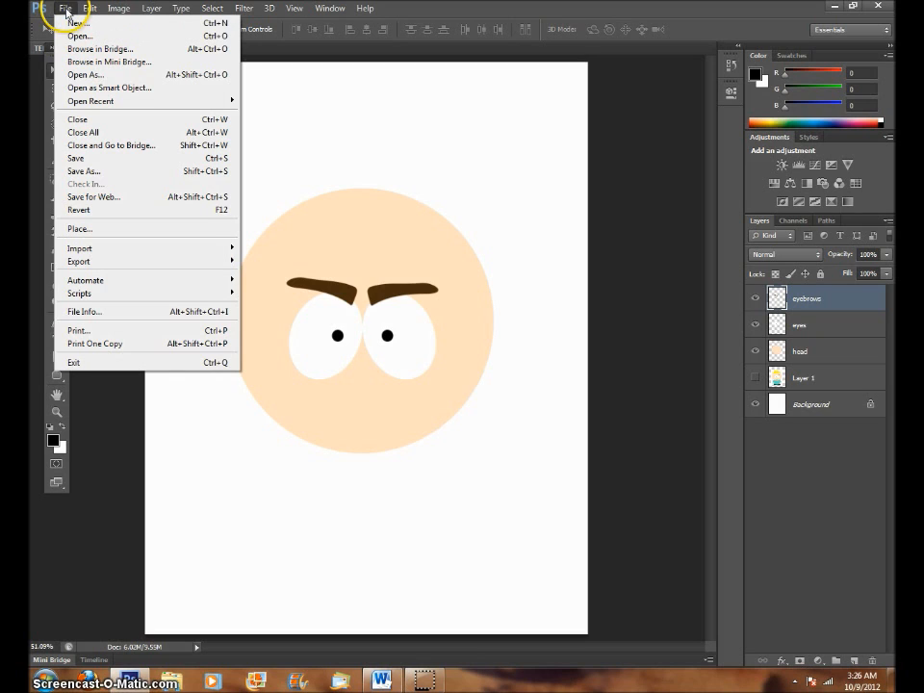
left_click(77, 36)
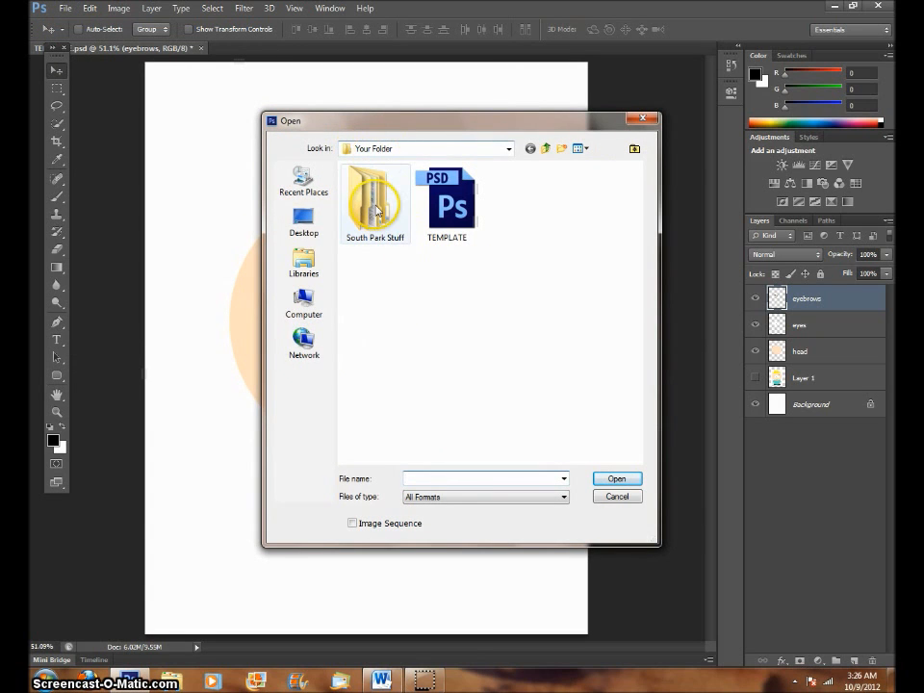
double_click(376, 211)
left_click(382, 185)
double_click(383, 187)
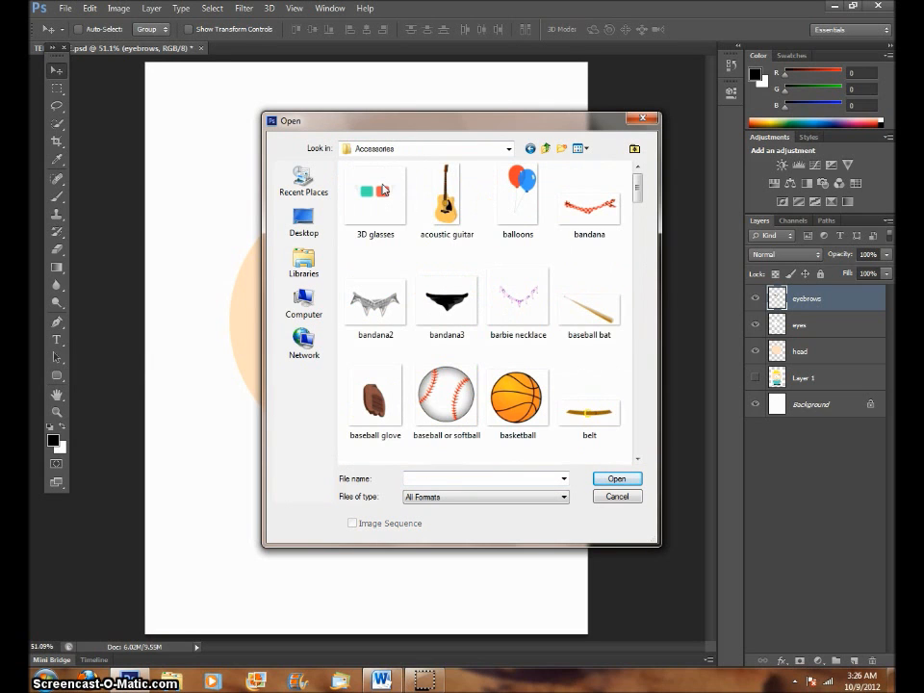
left_click_drag(639, 191, 656, 387)
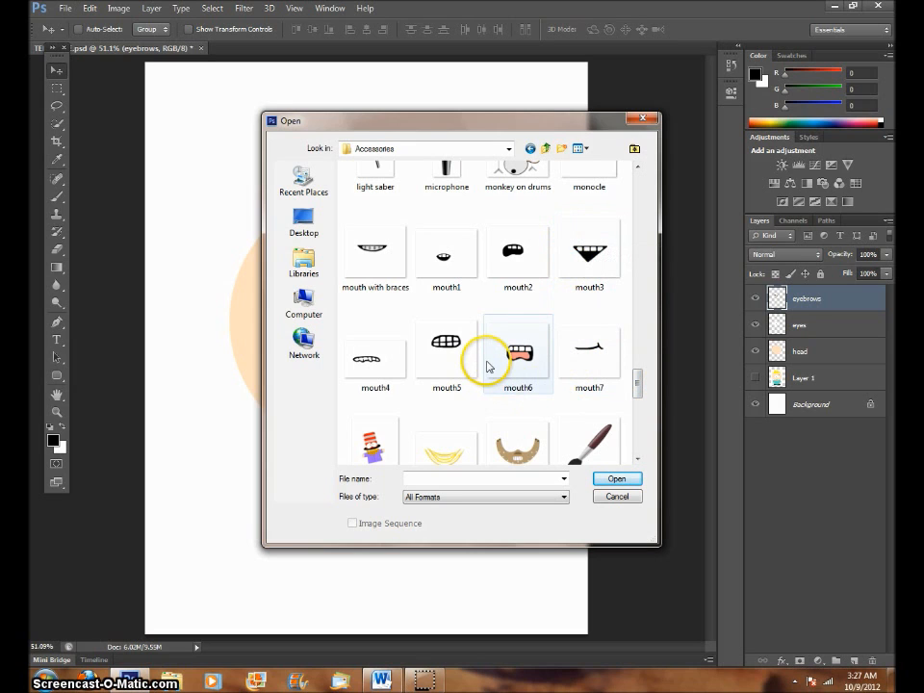
left_click(583, 249)
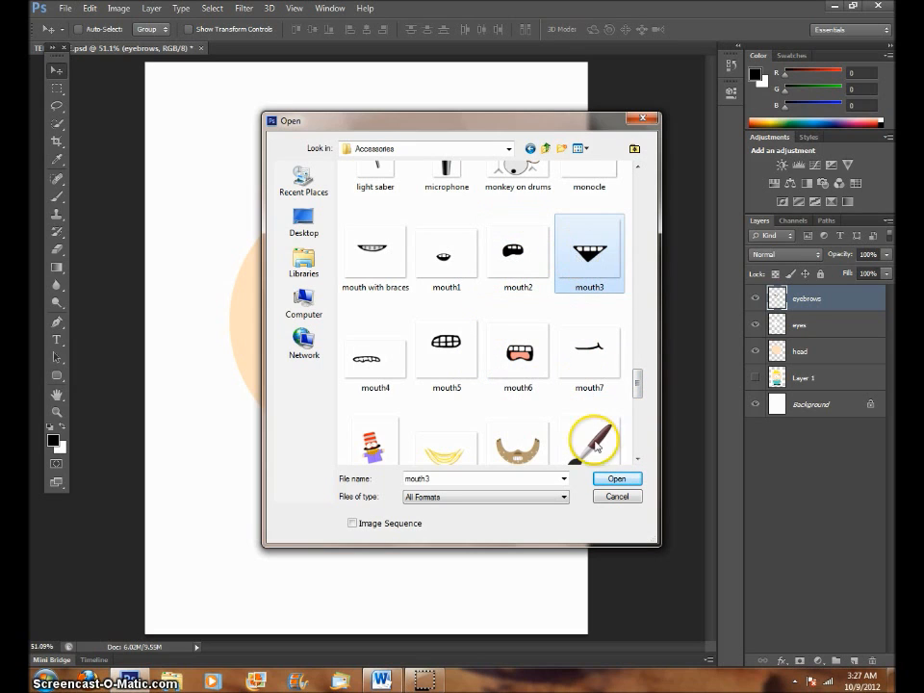
left_click(611, 479)
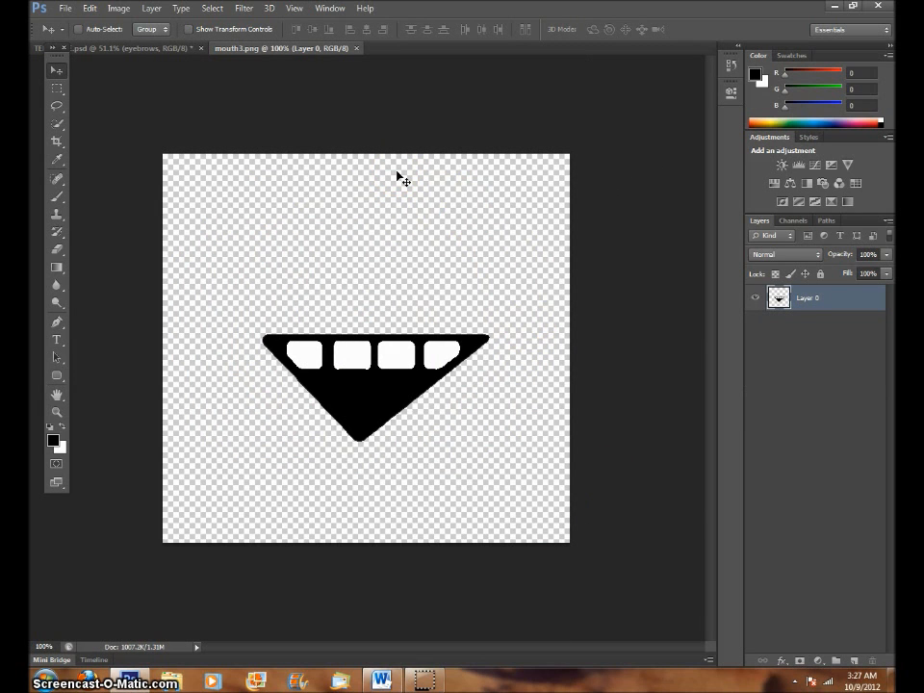
left_click(125, 50)
left_click(248, 50)
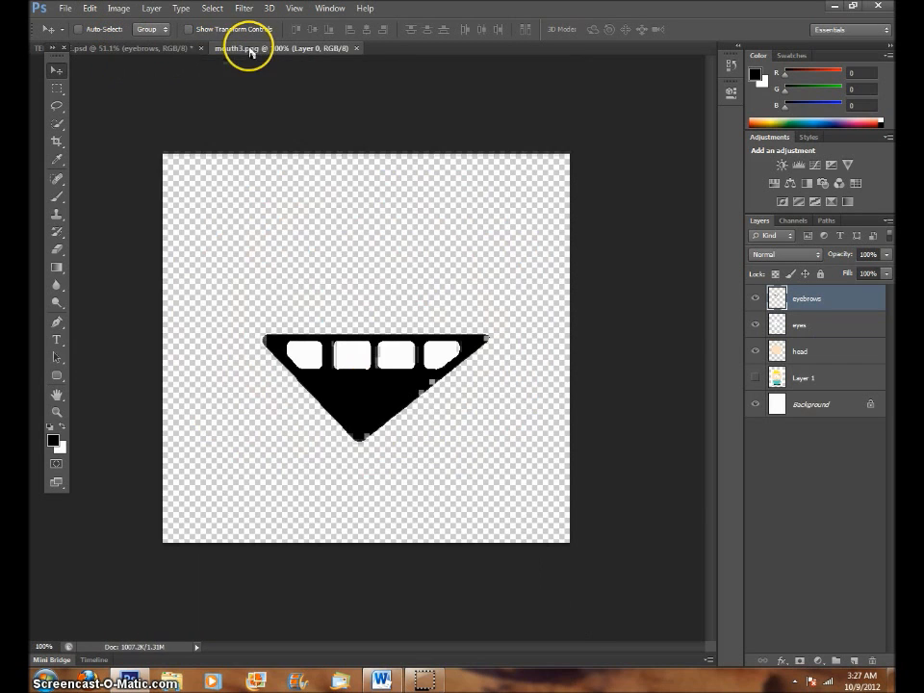
left_click(171, 48)
left_click(234, 50)
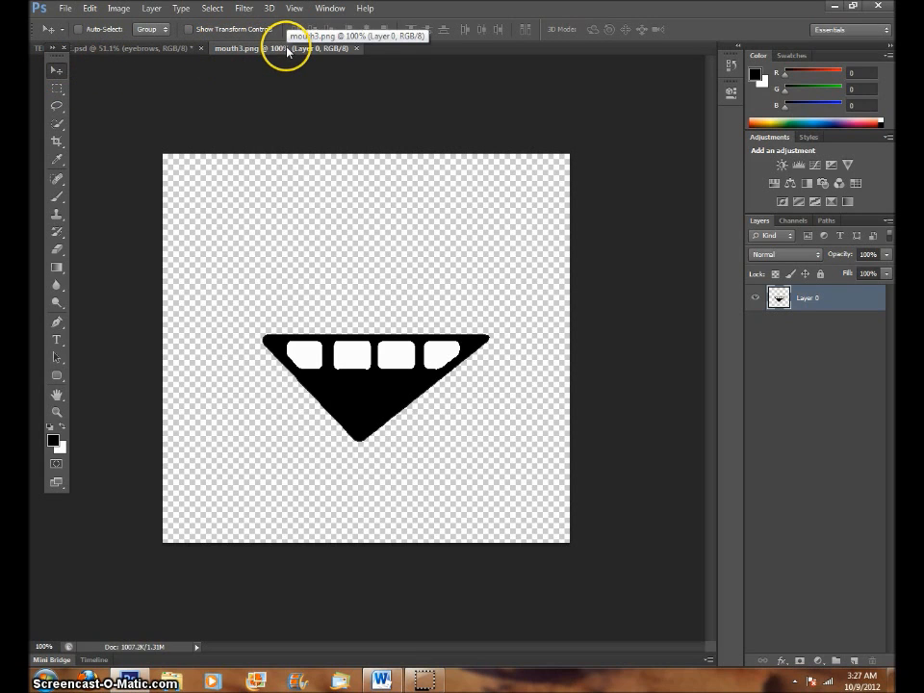
Float the mouth3 image, copy its mouth into the character document, close mouth3, and place the mouth centrally below the eyes
left_click_drag(288, 50, 453, 166)
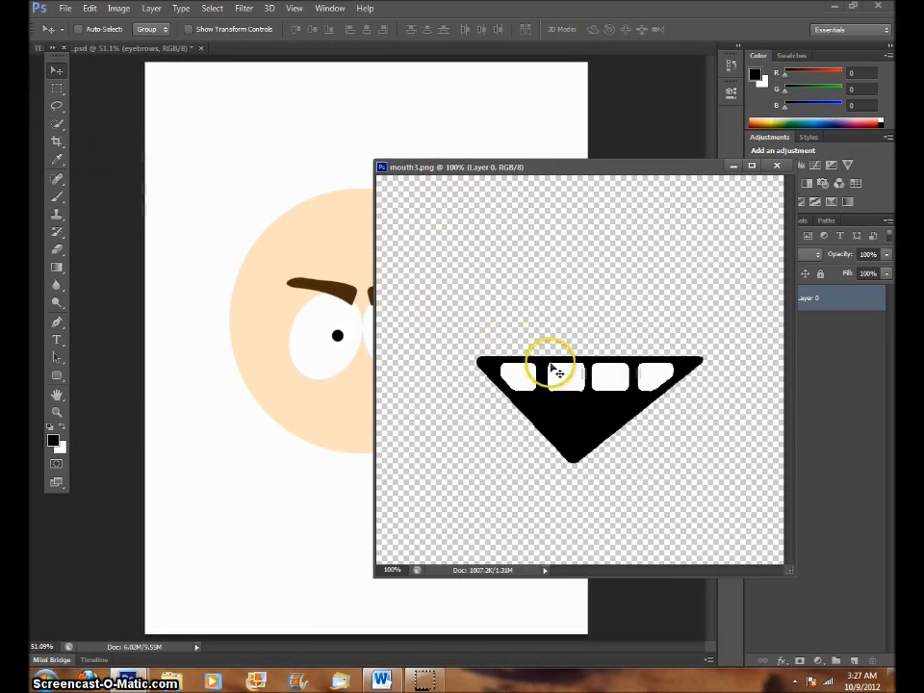
left_click_drag(582, 388, 350, 393)
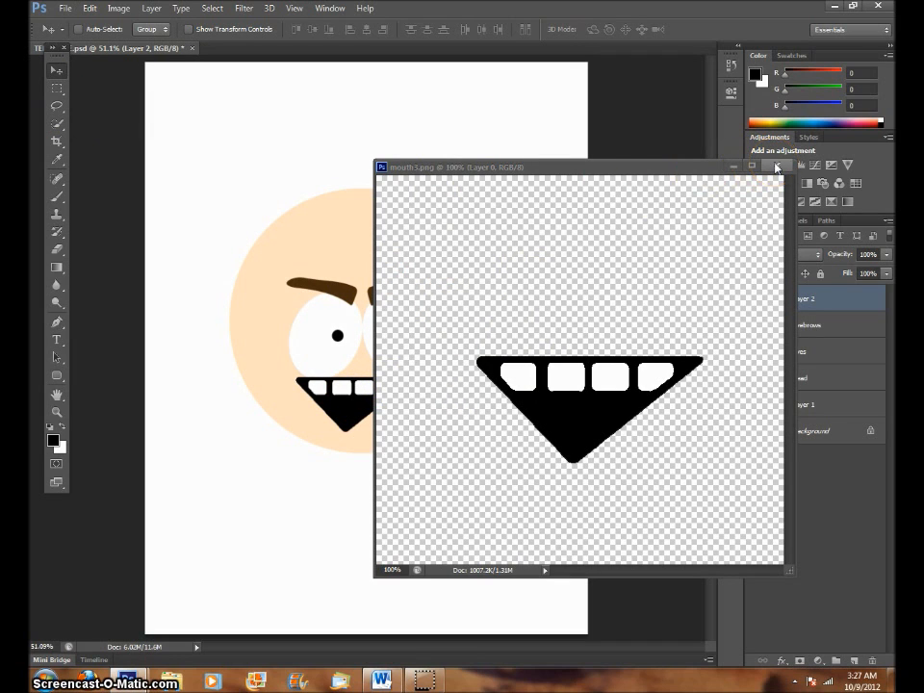
left_click(777, 167)
left_click_drag(330, 381, 354, 409)
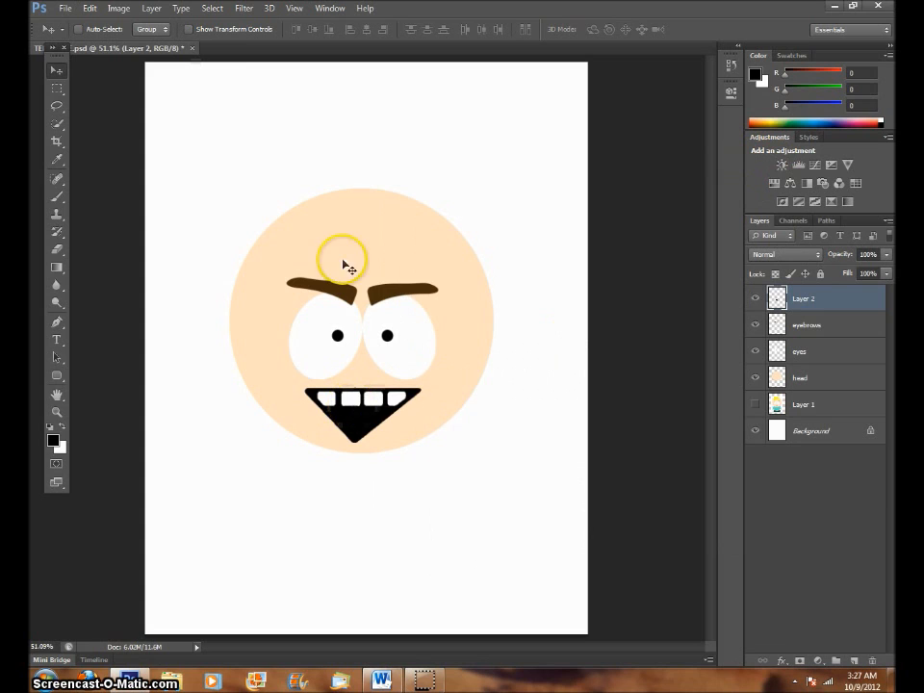
Scale the mouth down to about 50% width and 49% height on the lower face and rename its layer mouth
left_click(91, 9)
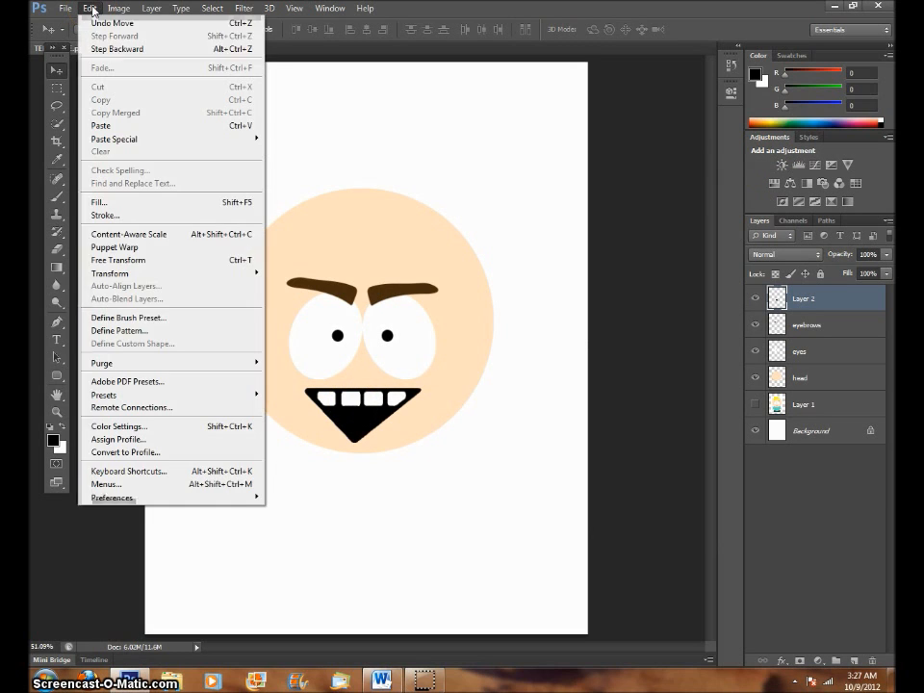
left_click(152, 260)
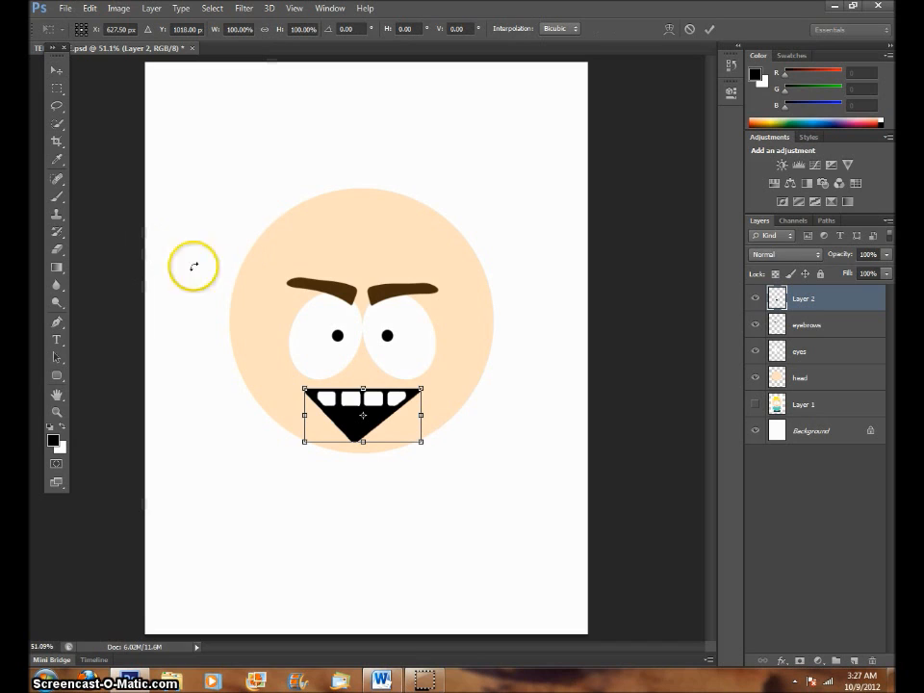
left_click_drag(422, 388, 365, 409)
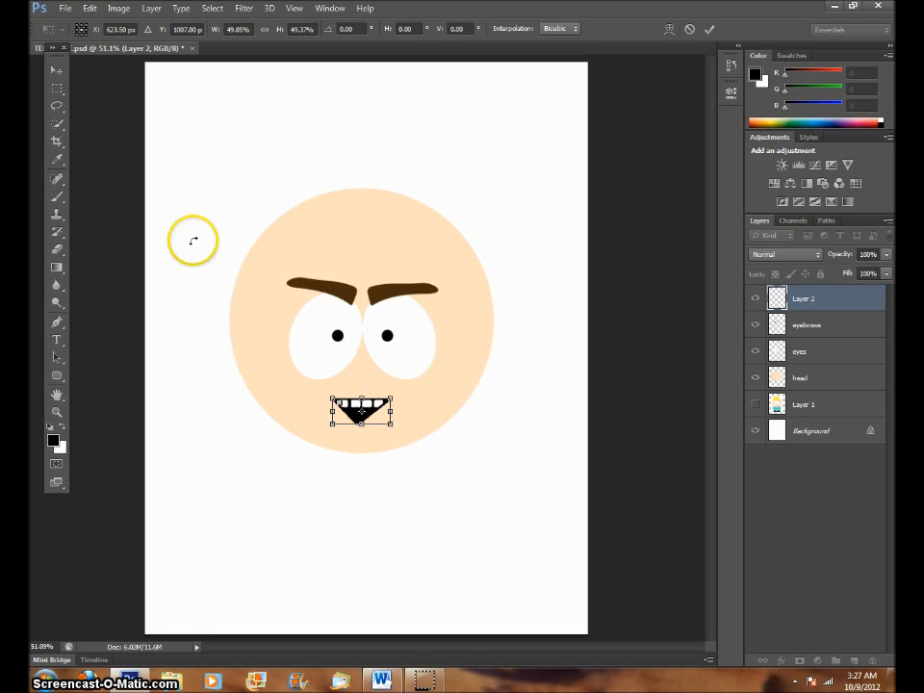
left_click(57, 71)
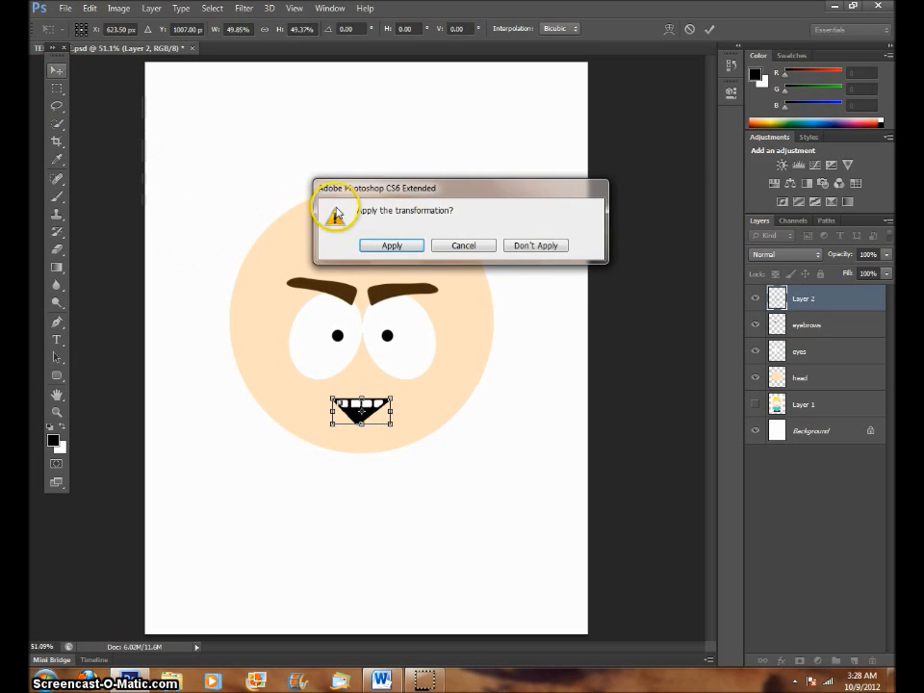
left_click(391, 247)
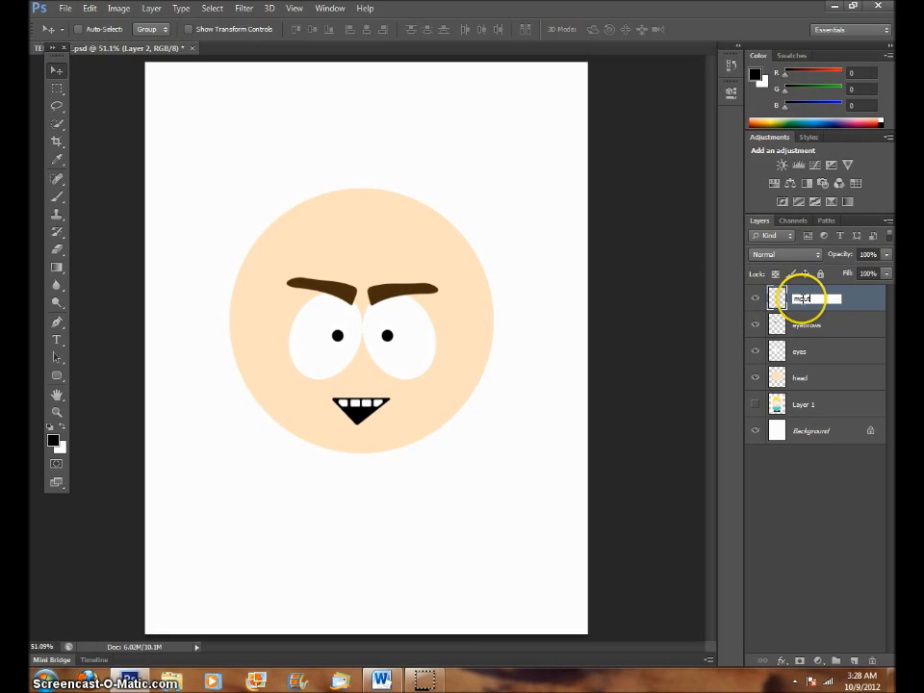
key("Return")
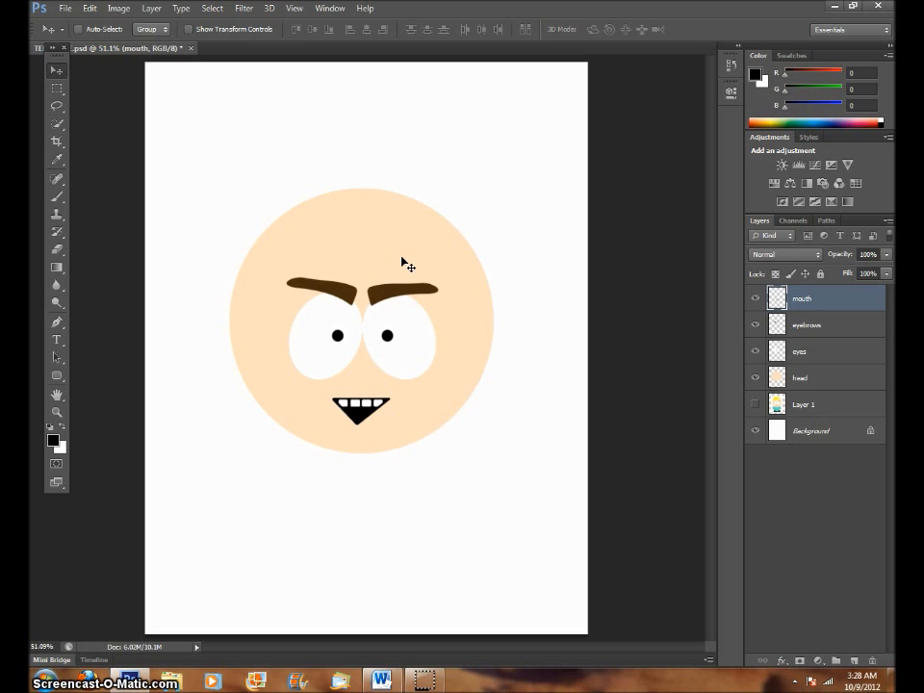
Open the girlhair2 image from the Accessories folder
left_click(65, 9)
left_click(84, 35)
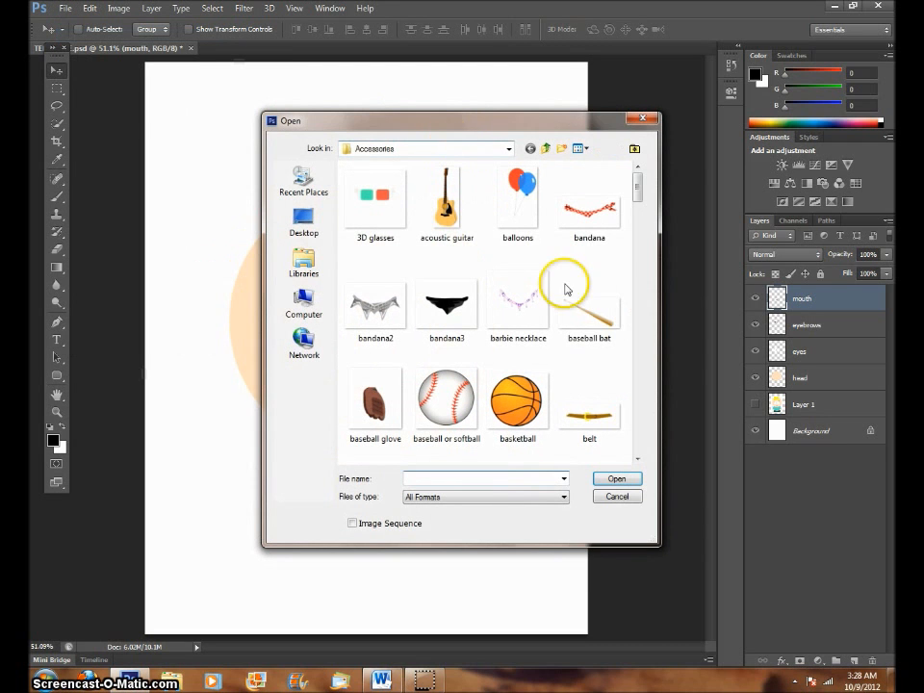
left_click_drag(637, 187, 637, 233)
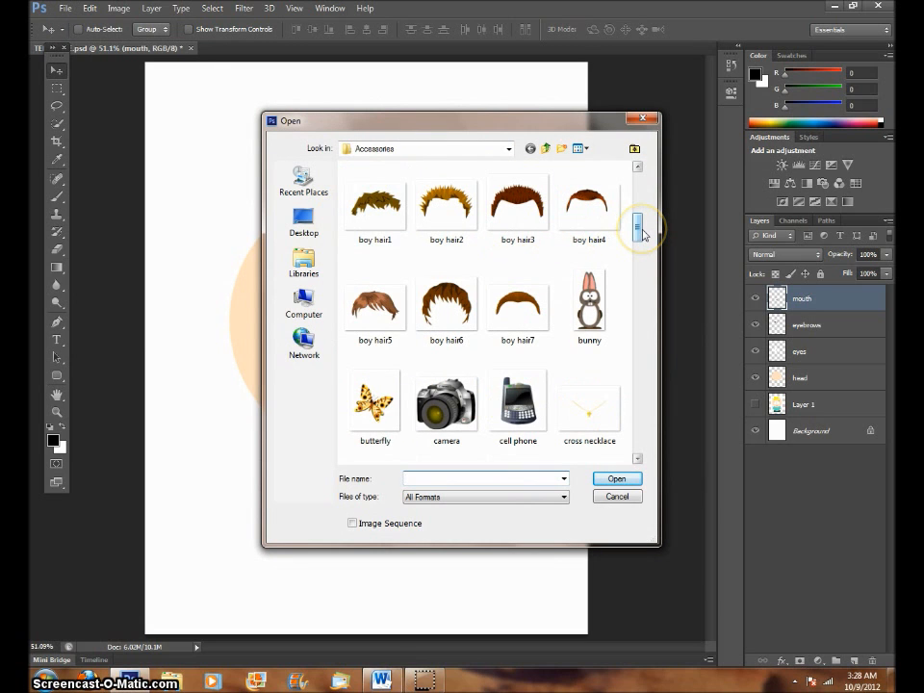
left_click_drag(643, 234, 648, 286)
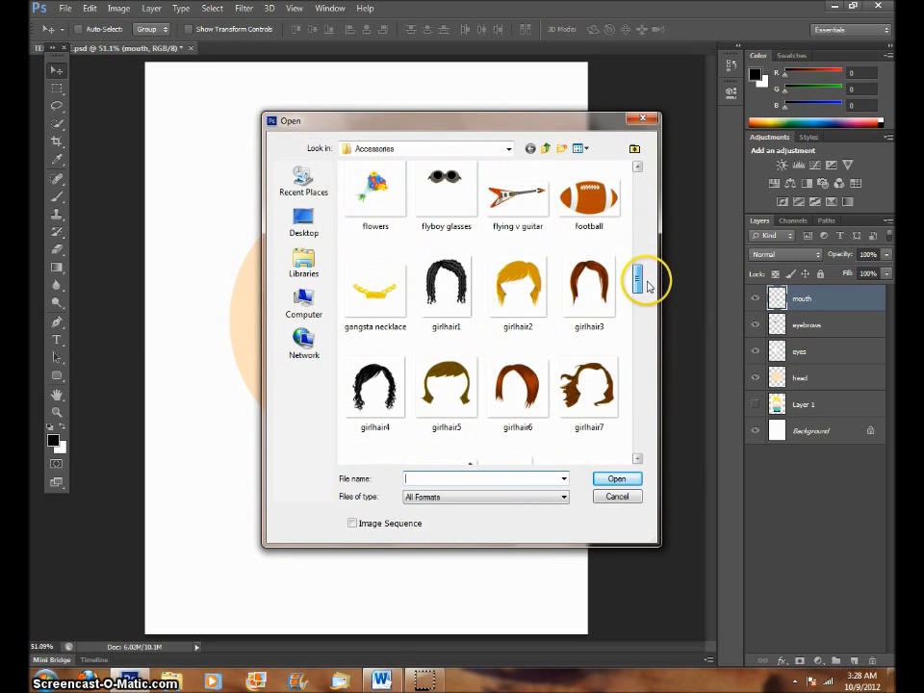
left_click(529, 306)
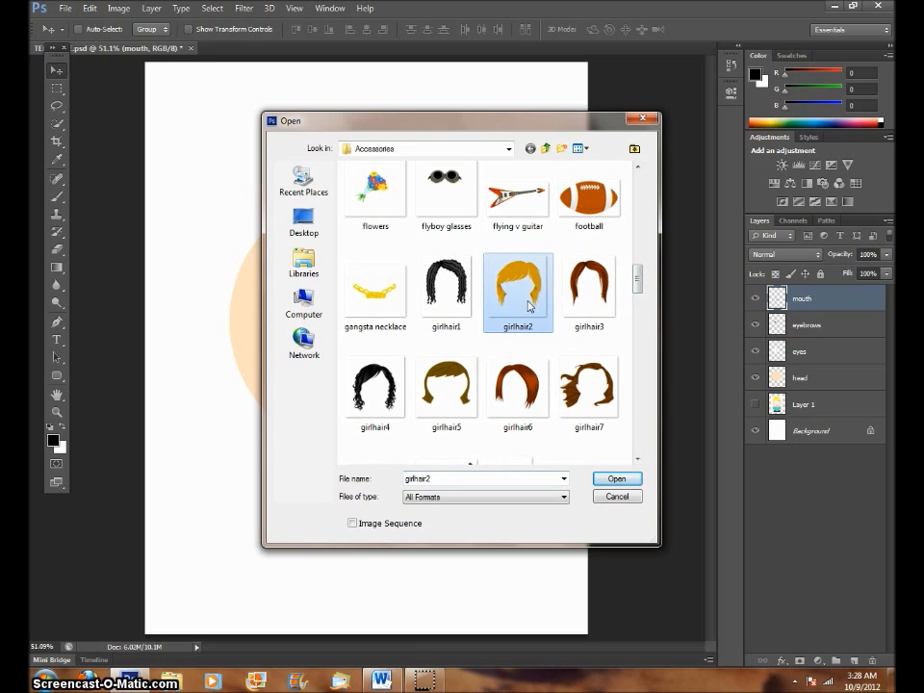
left_click(617, 479)
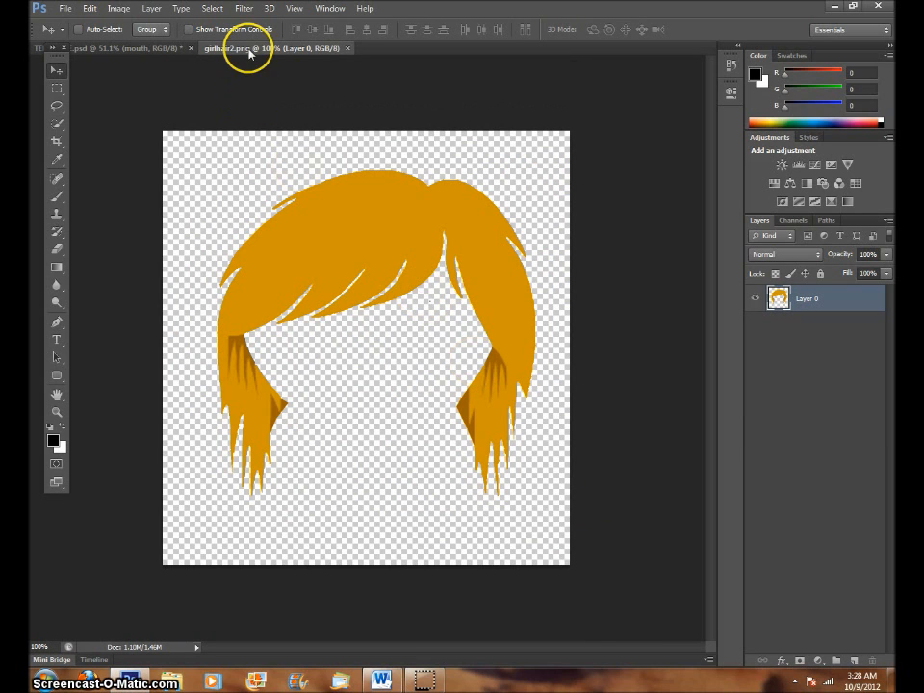
Float the girlhair2 image, copy its hair into the character document as a new layer, and close girlhair2
left_click_drag(248, 53, 269, 103)
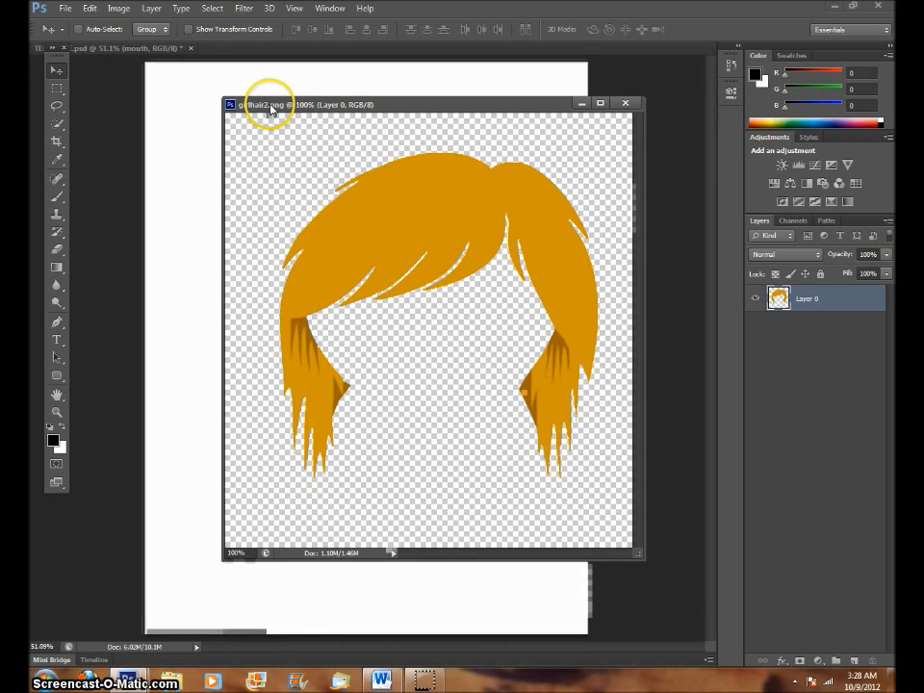
left_click_drag(406, 258, 208, 305)
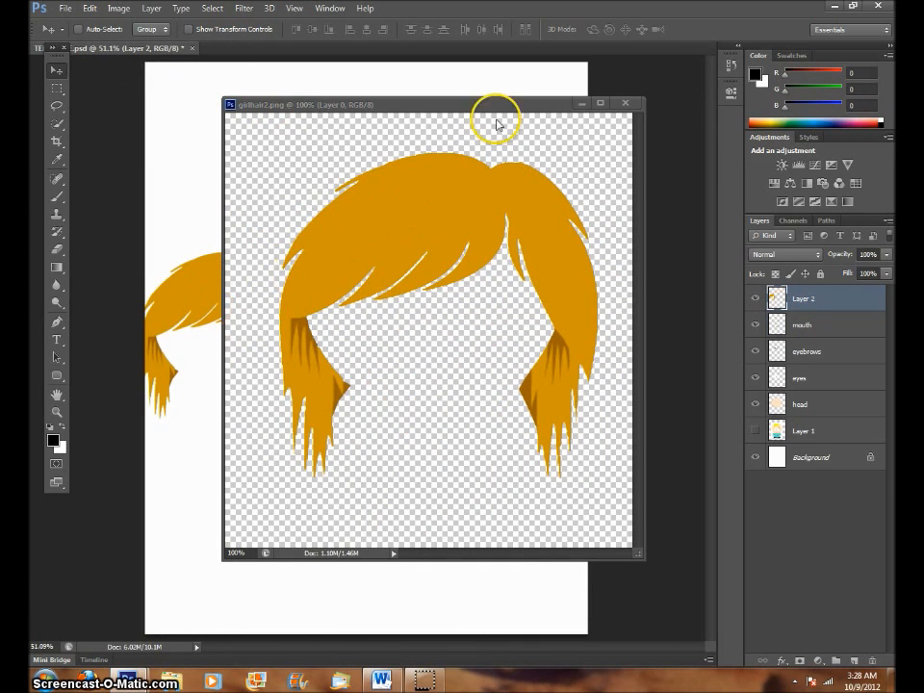
left_click(627, 103)
Move the hair over the upper head and reorder its layer, Layer 2, to sit directly beneath the head layer
left_click_drag(256, 285, 387, 234)
left_click_drag(861, 307, 856, 419)
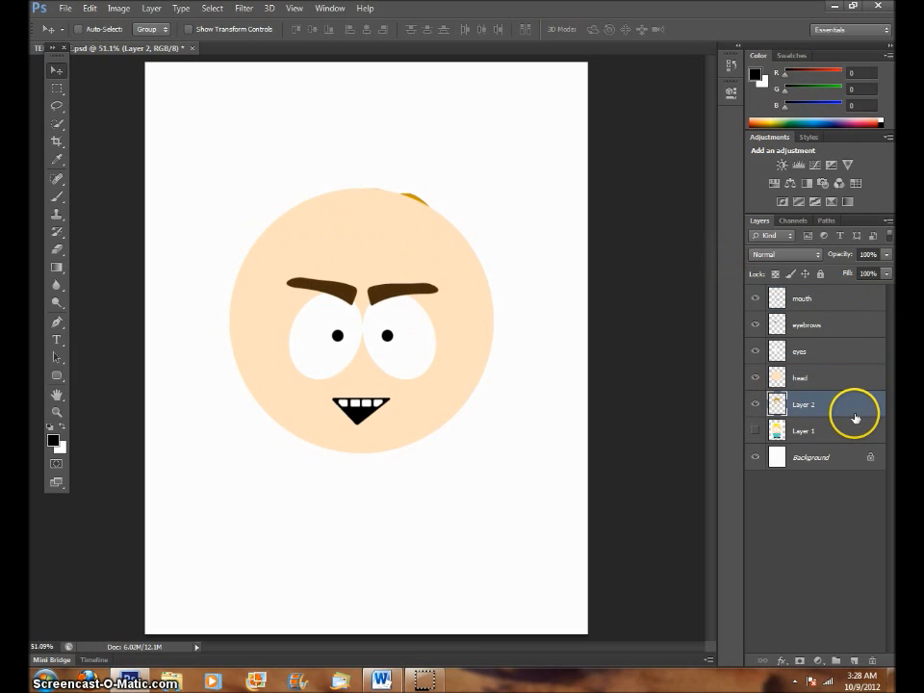
Bring the hair layer, Layer 2, to the top of the layer stack and enlarge the hair to about 209% width and 229% height
left_click_drag(847, 414, 847, 318)
left_click_drag(846, 414, 840, 301)
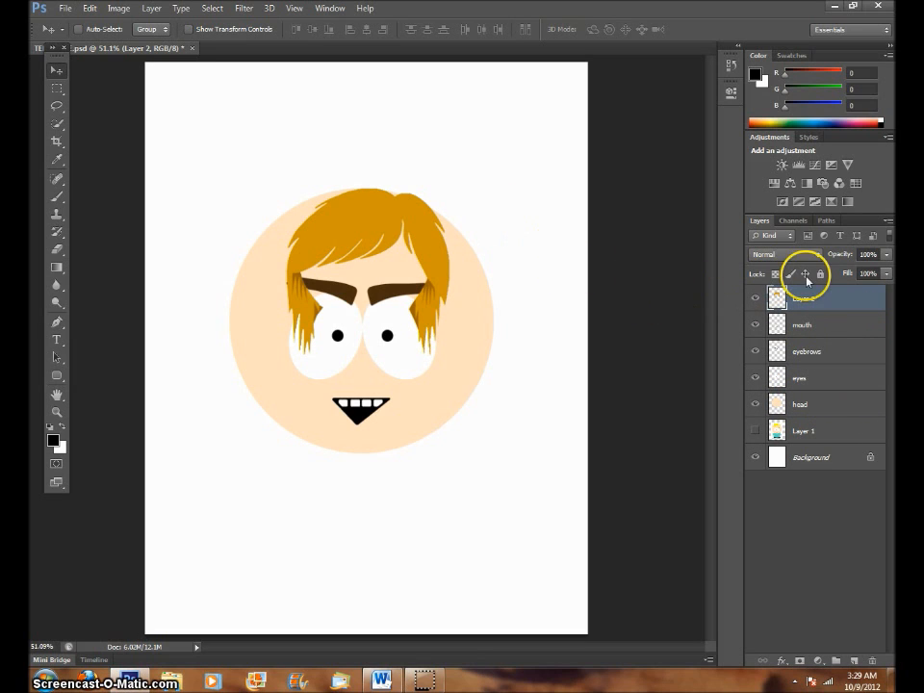
left_click(94, 10)
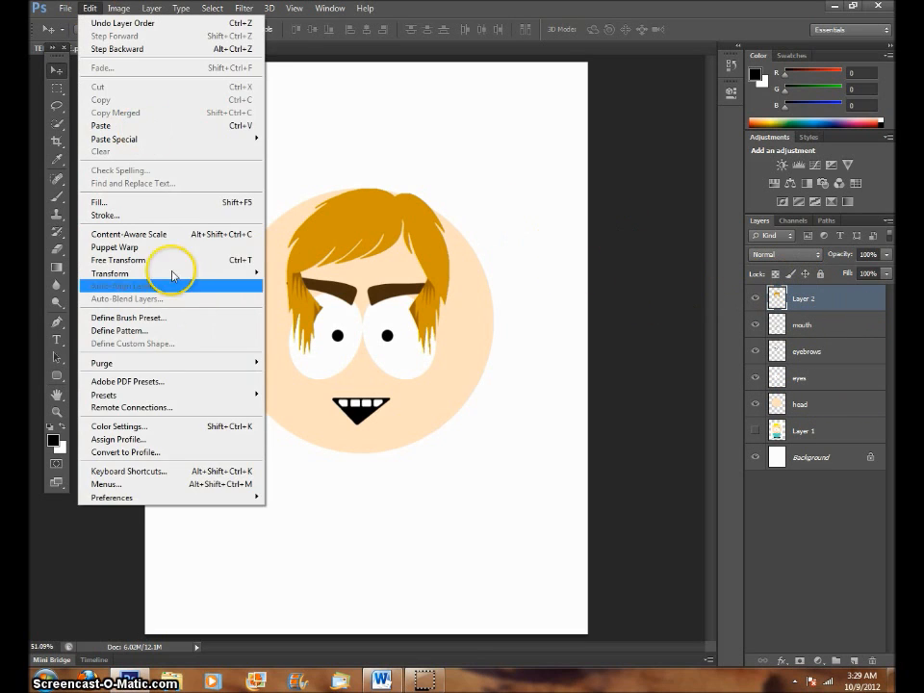
left_click(172, 259)
left_click_drag(286, 354, 194, 465)
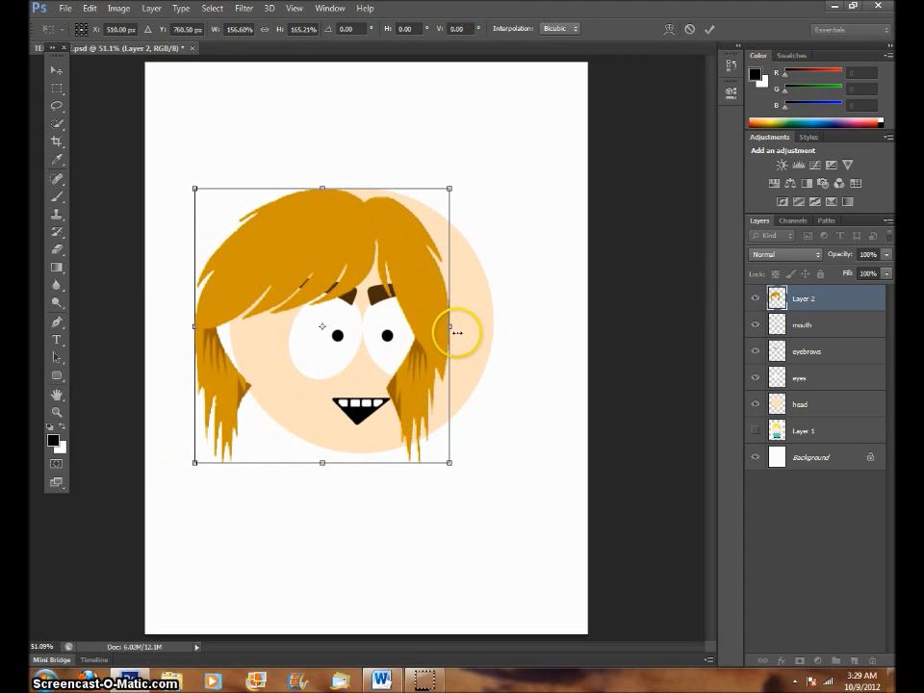
left_click_drag(451, 327, 535, 326)
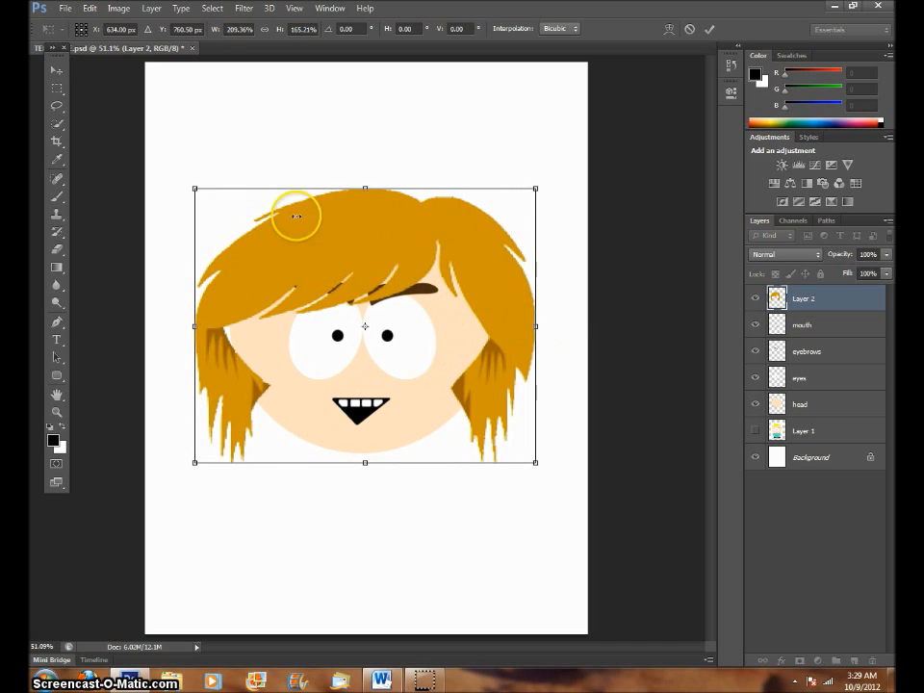
left_click_drag(363, 187, 367, 159)
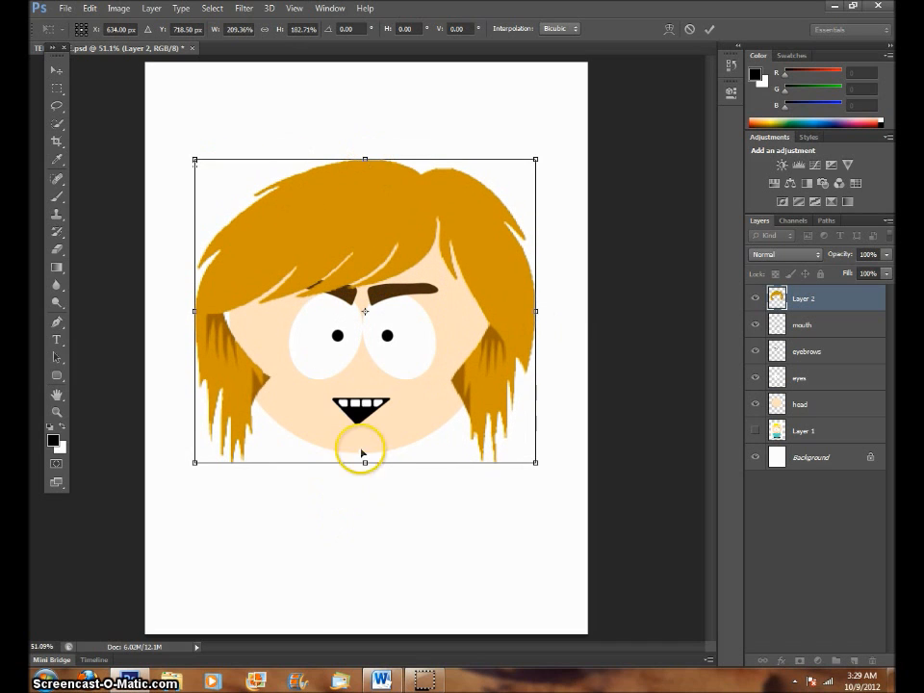
left_click_drag(365, 464, 357, 501)
left_click_drag(350, 279, 354, 262)
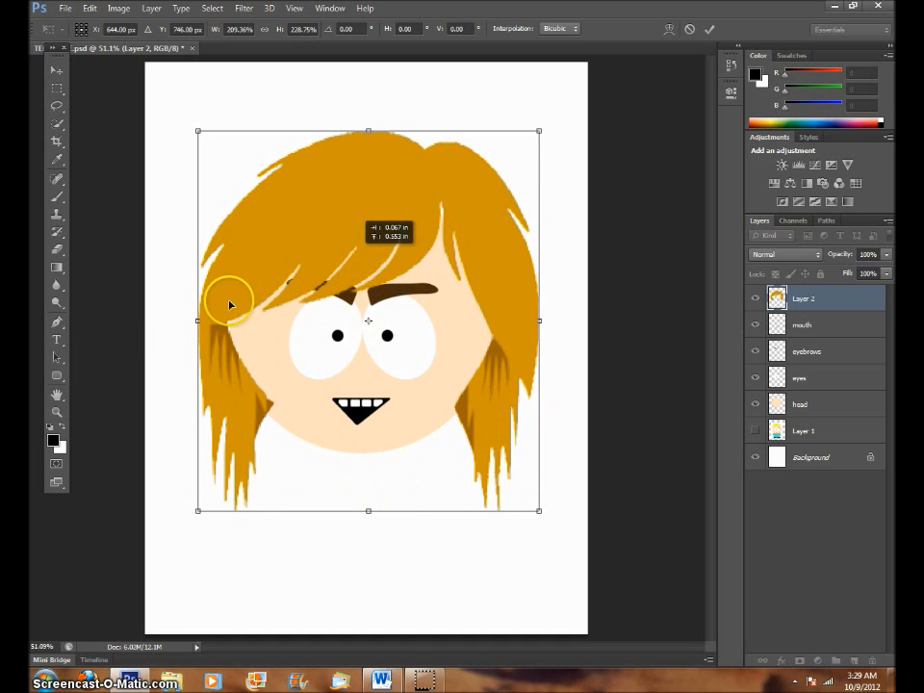
Fit the hair around the head at about 198% width and 222% height and apply the transformation
left_click_drag(183, 327, 323, 373)
mouse_move(479, 301)
left_mouse_down()
mouse_move(479, 270)
mouse_move(482, 288)
left_mouse_up()
left_click_drag(364, 536, 363, 532)
left_click_drag(186, 338, 190, 340)
left_click_drag(536, 339, 532, 342)
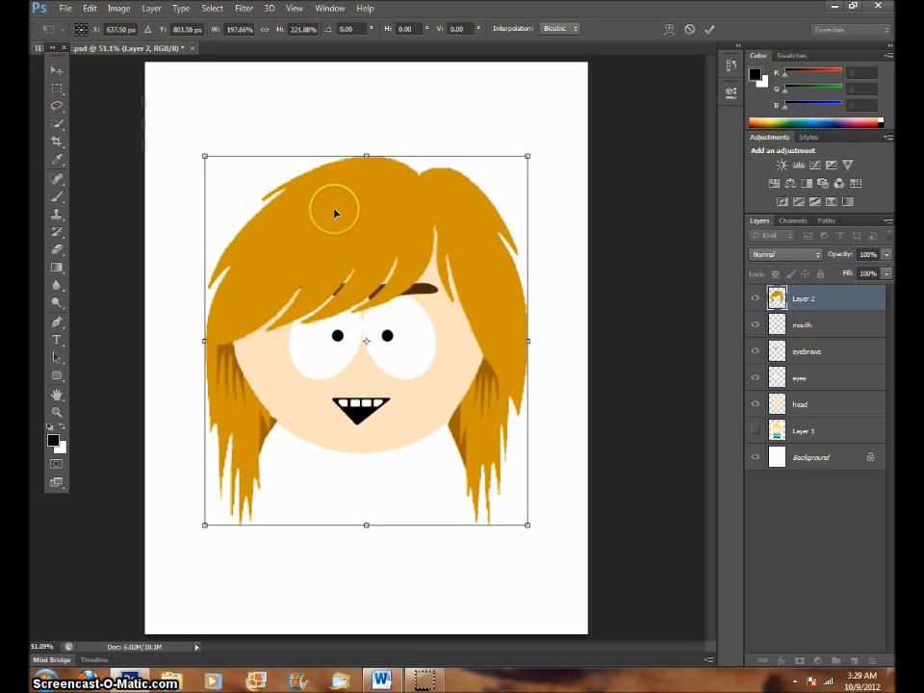
key("Return")
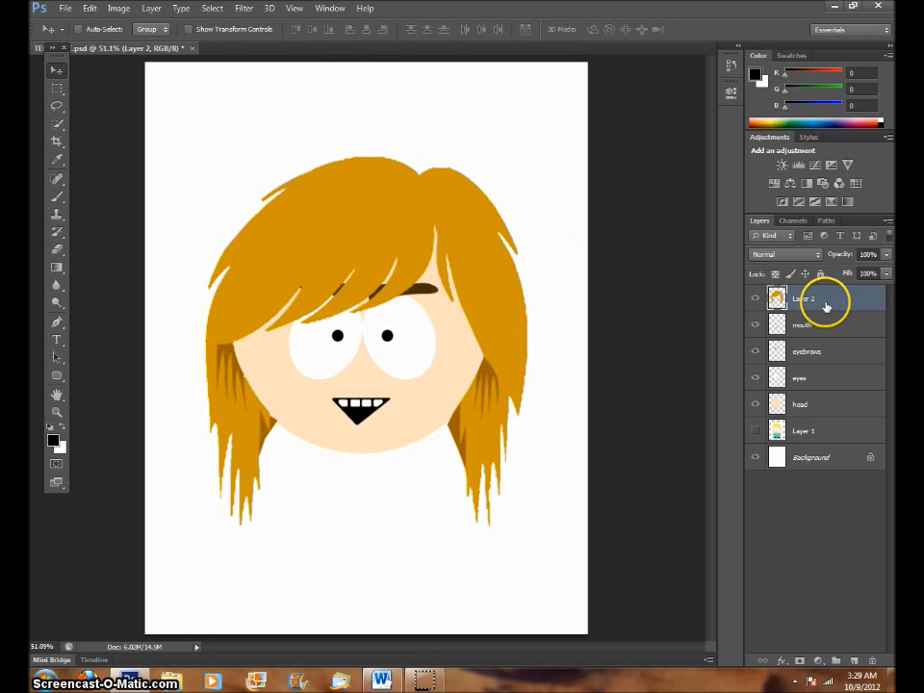
Recolour the hair dark with Hue/Saturation, using about hue -96, saturation -81 and lightness -46
left_click(118, 10)
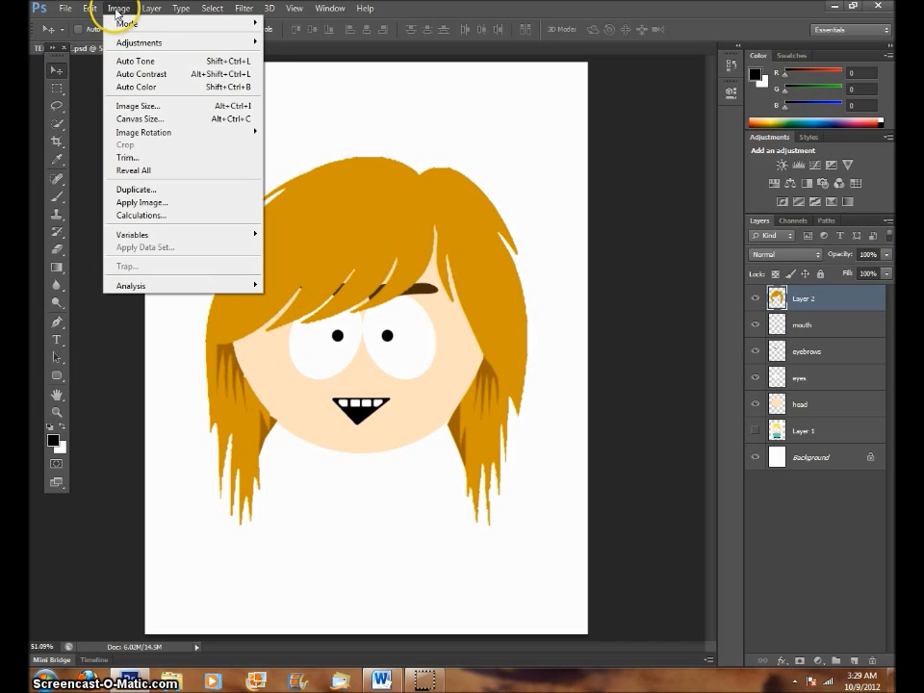
mouse_move(138, 41)
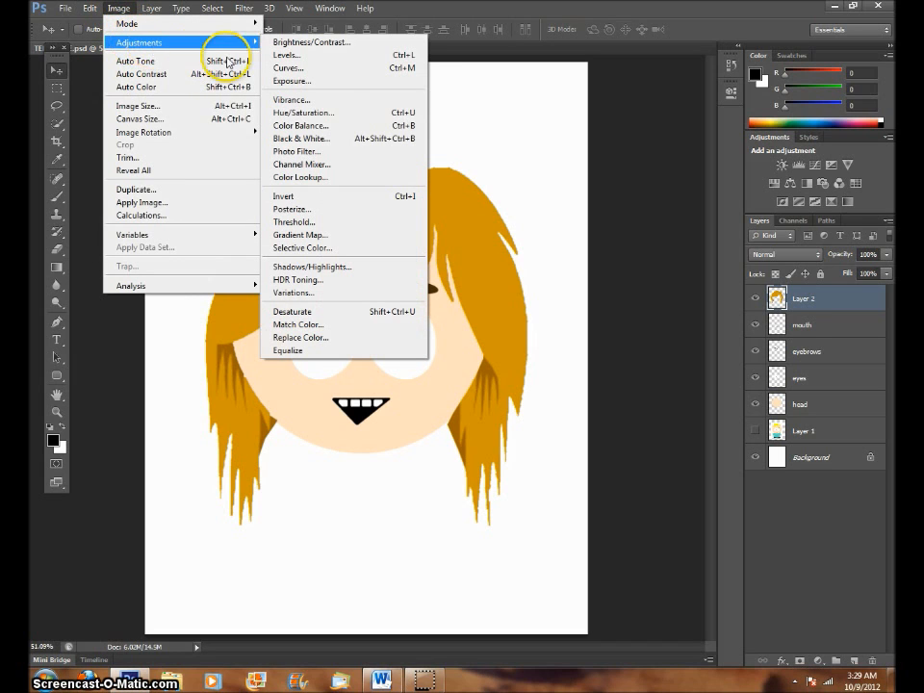
left_click(340, 118)
left_click_drag(471, 148, 695, 142)
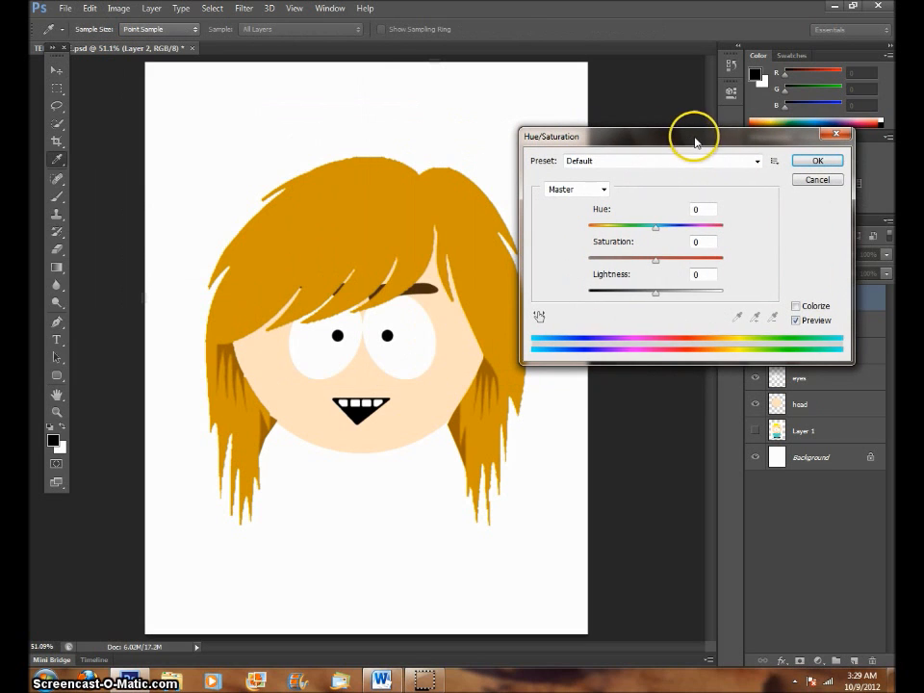
mouse_move(657, 230)
left_mouse_down()
mouse_move(590, 230)
mouse_move(668, 230)
mouse_move(651, 229)
mouse_move(659, 262)
mouse_move(604, 260)
left_mouse_up()
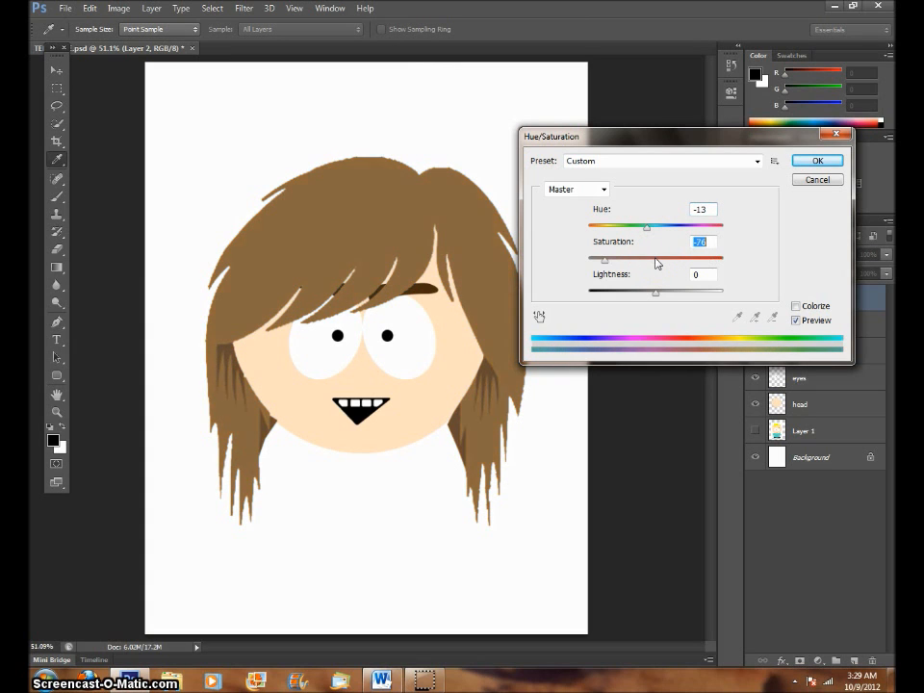
left_click_drag(656, 293, 625, 293)
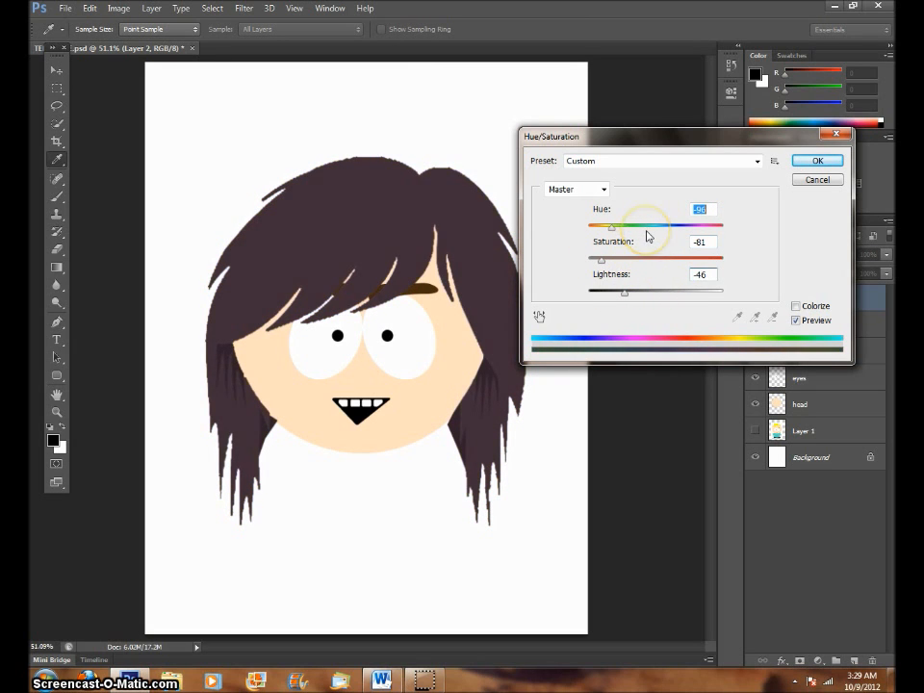